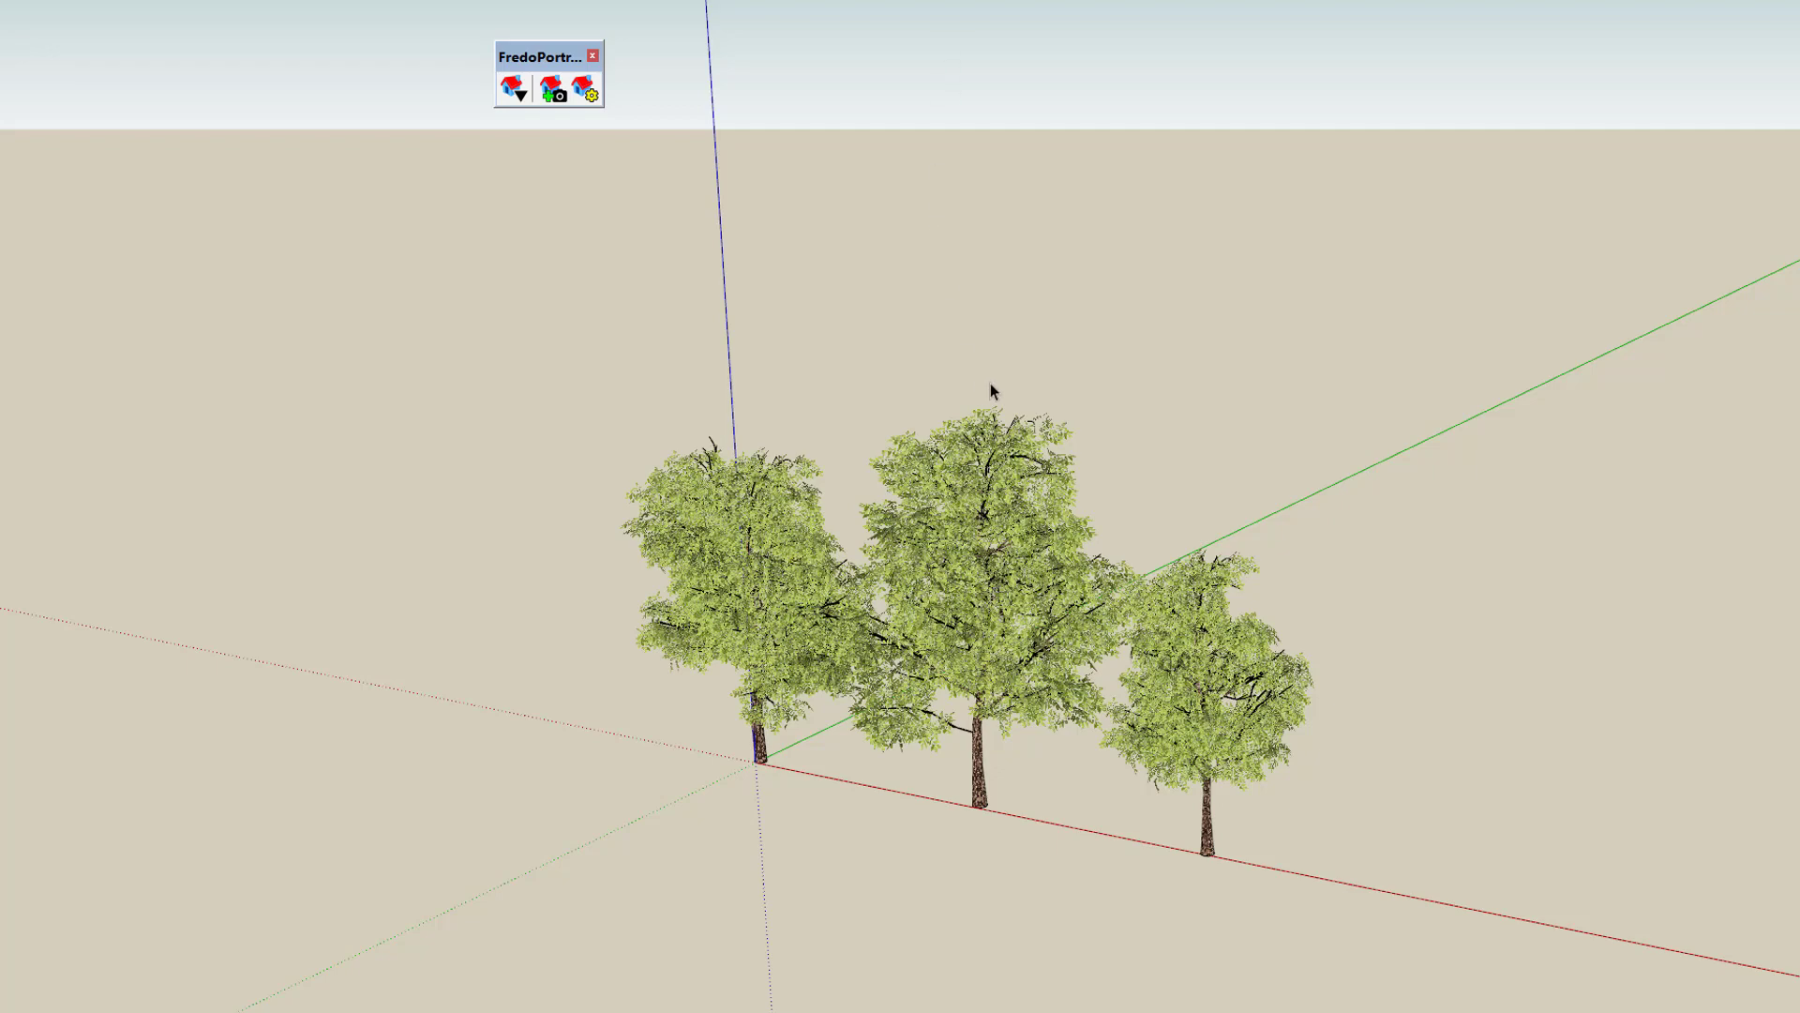
- Open Portrait Studio and select the middle tree as the portrait subject, framed from a low front angle
middle_click_drag(916, 576, 1040, 641)
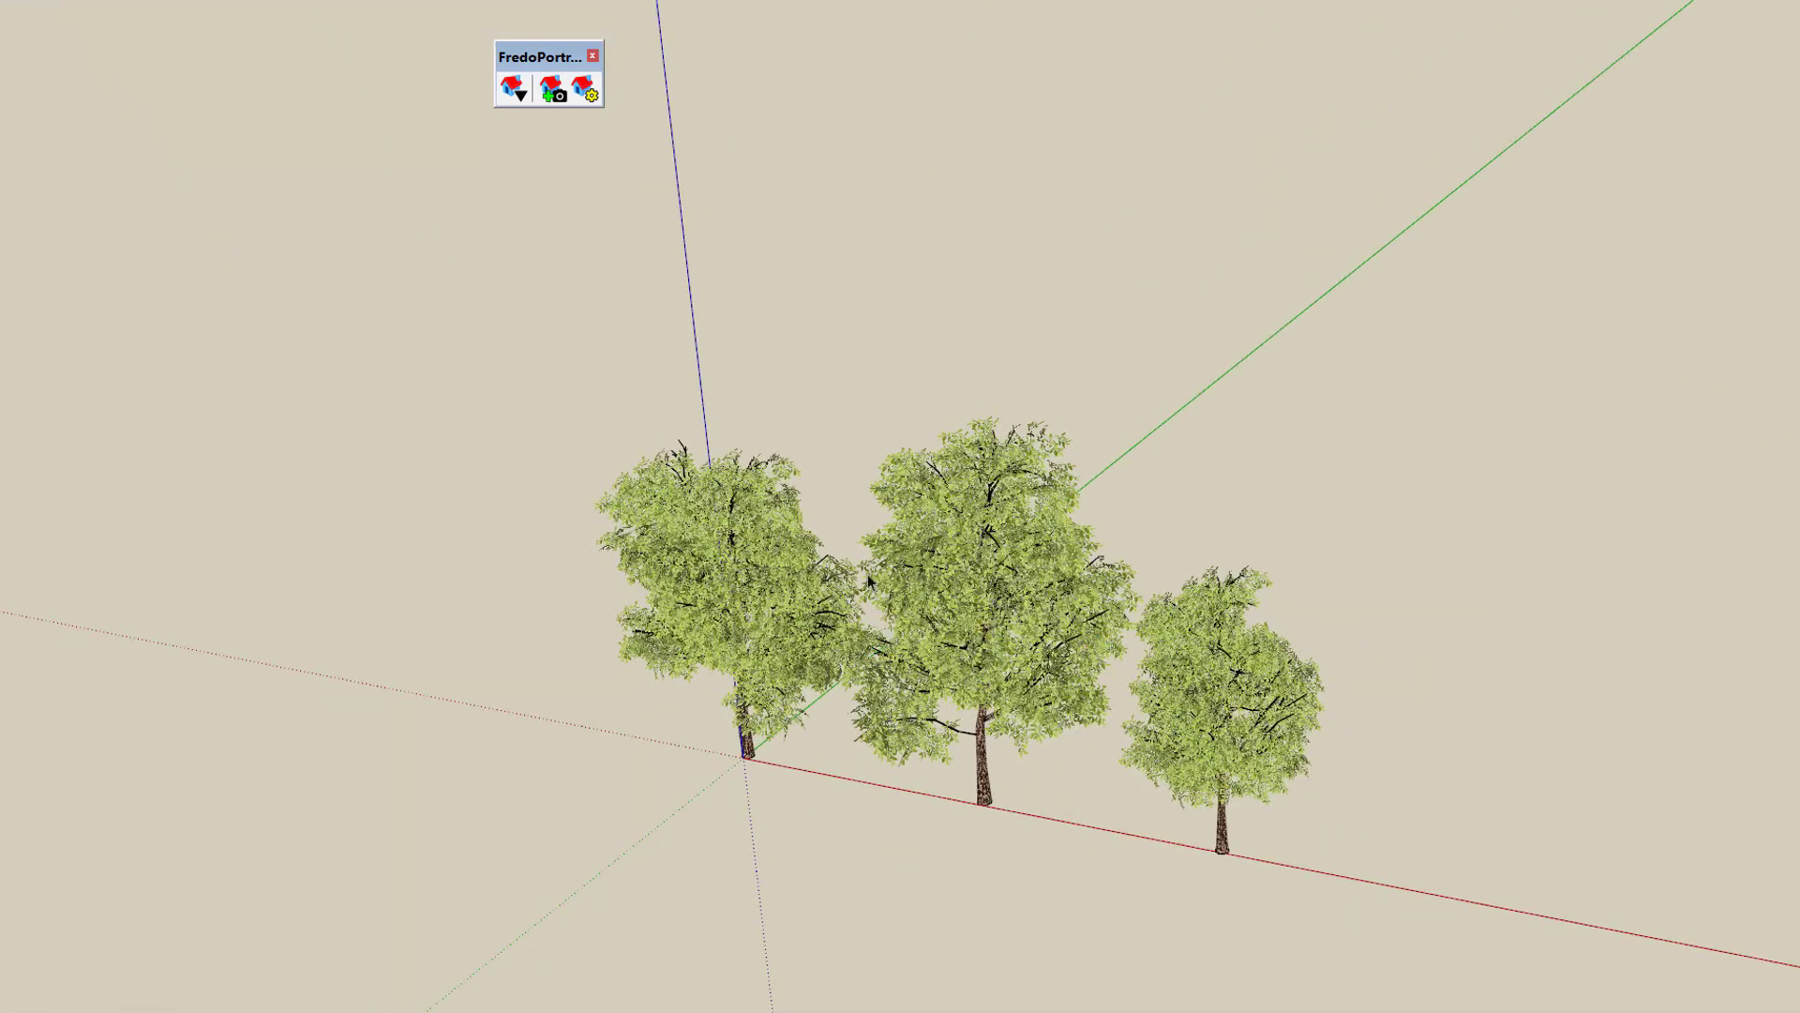
left_click(590, 96)
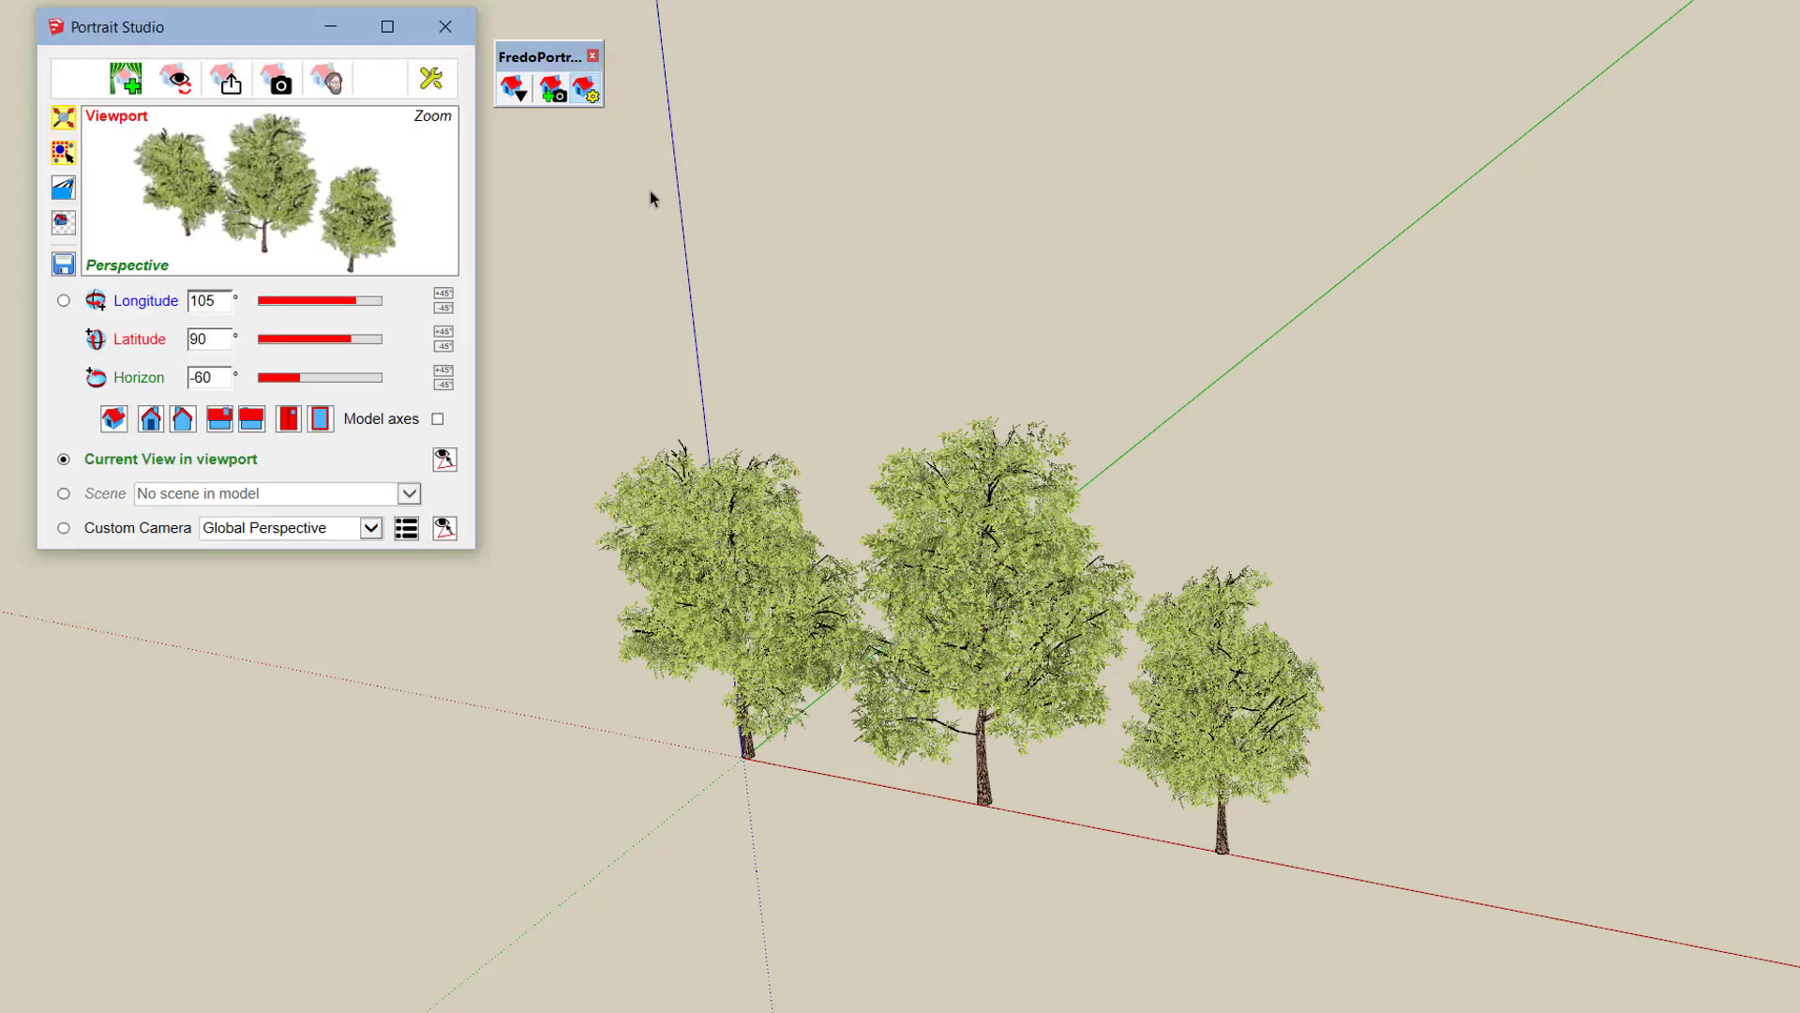
left_click(1021, 597)
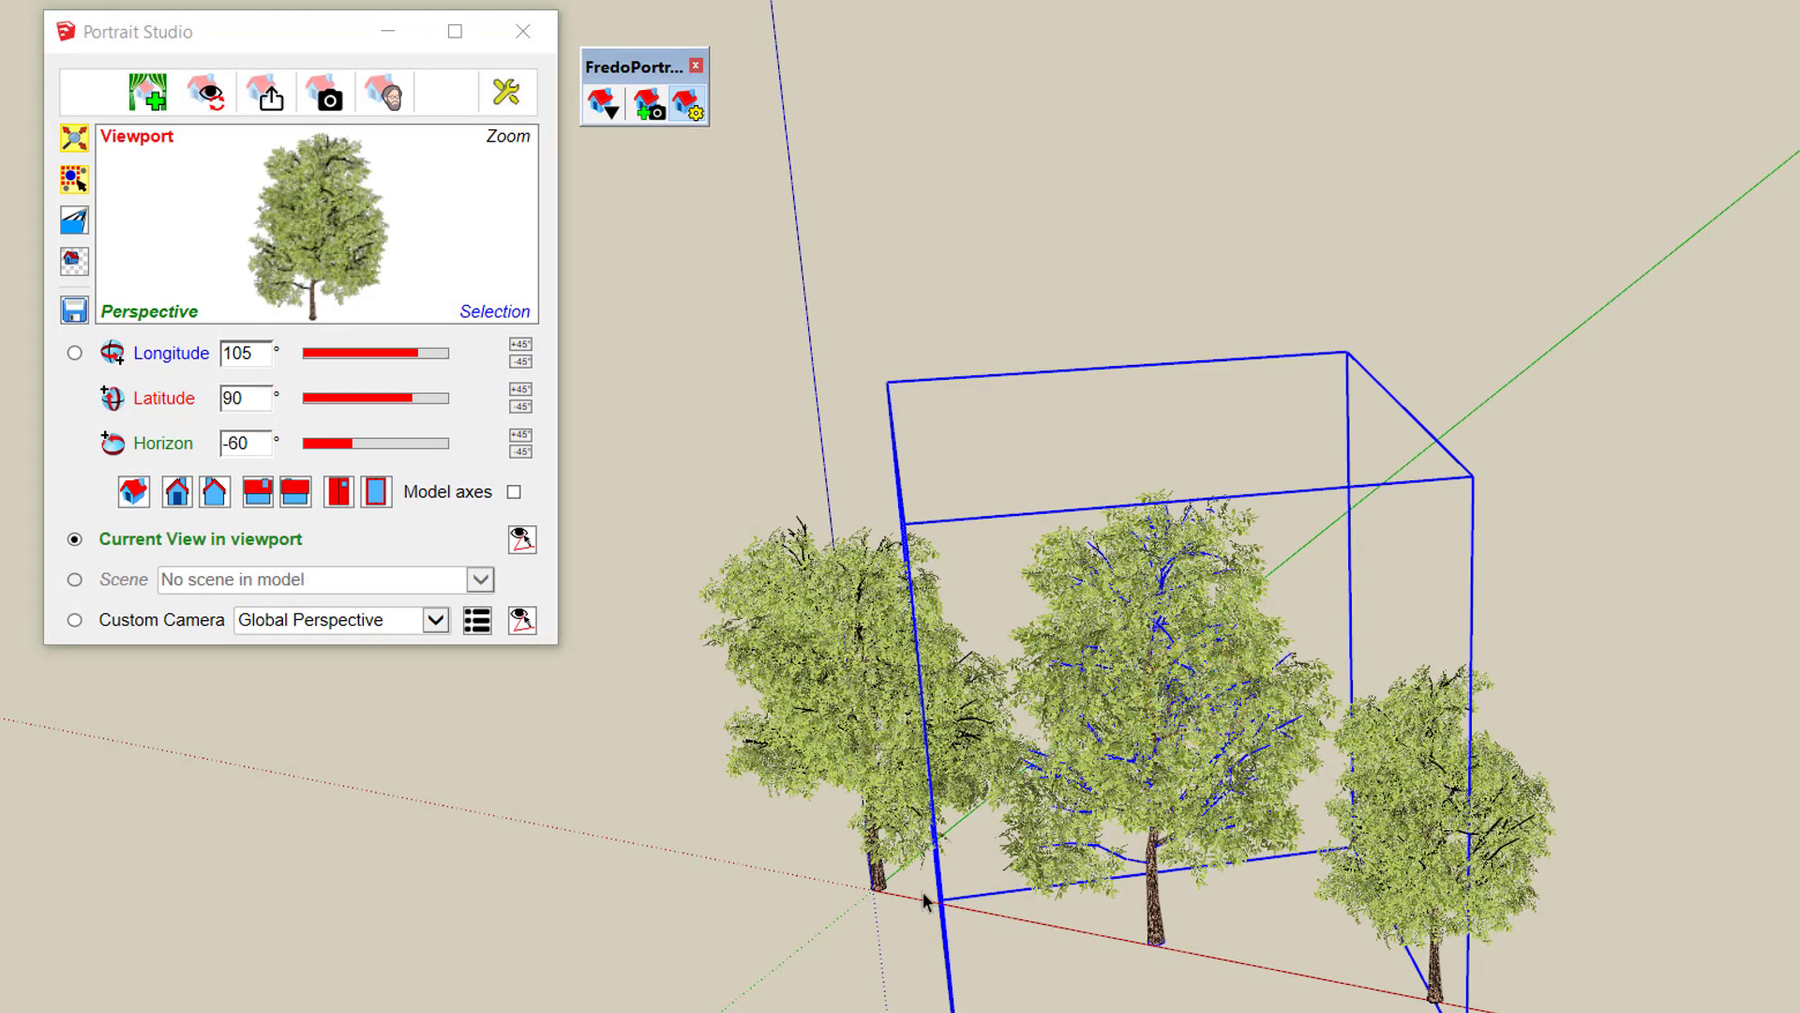
middle_click_drag(1072, 919, 1315, 778)
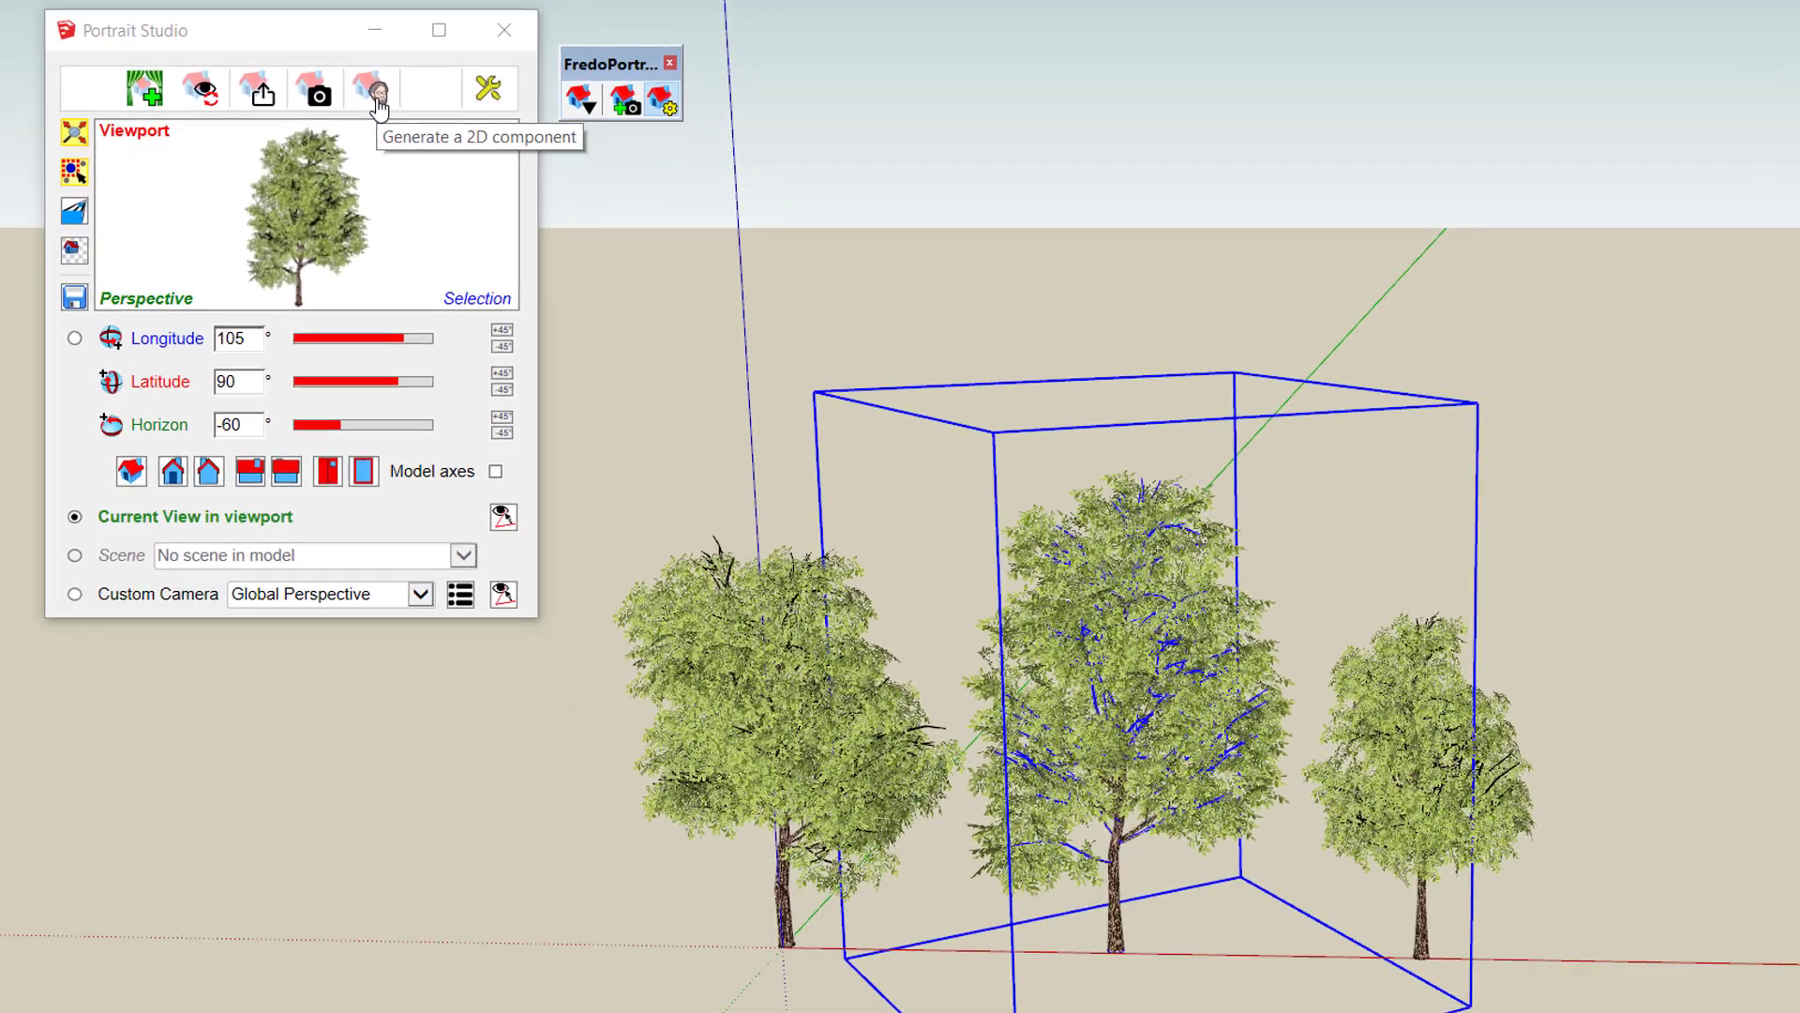
- Generate a 2D component of the selected tree named "2D Tree 1", keeping the default insertion point and contouring options
left_click(473, 248)
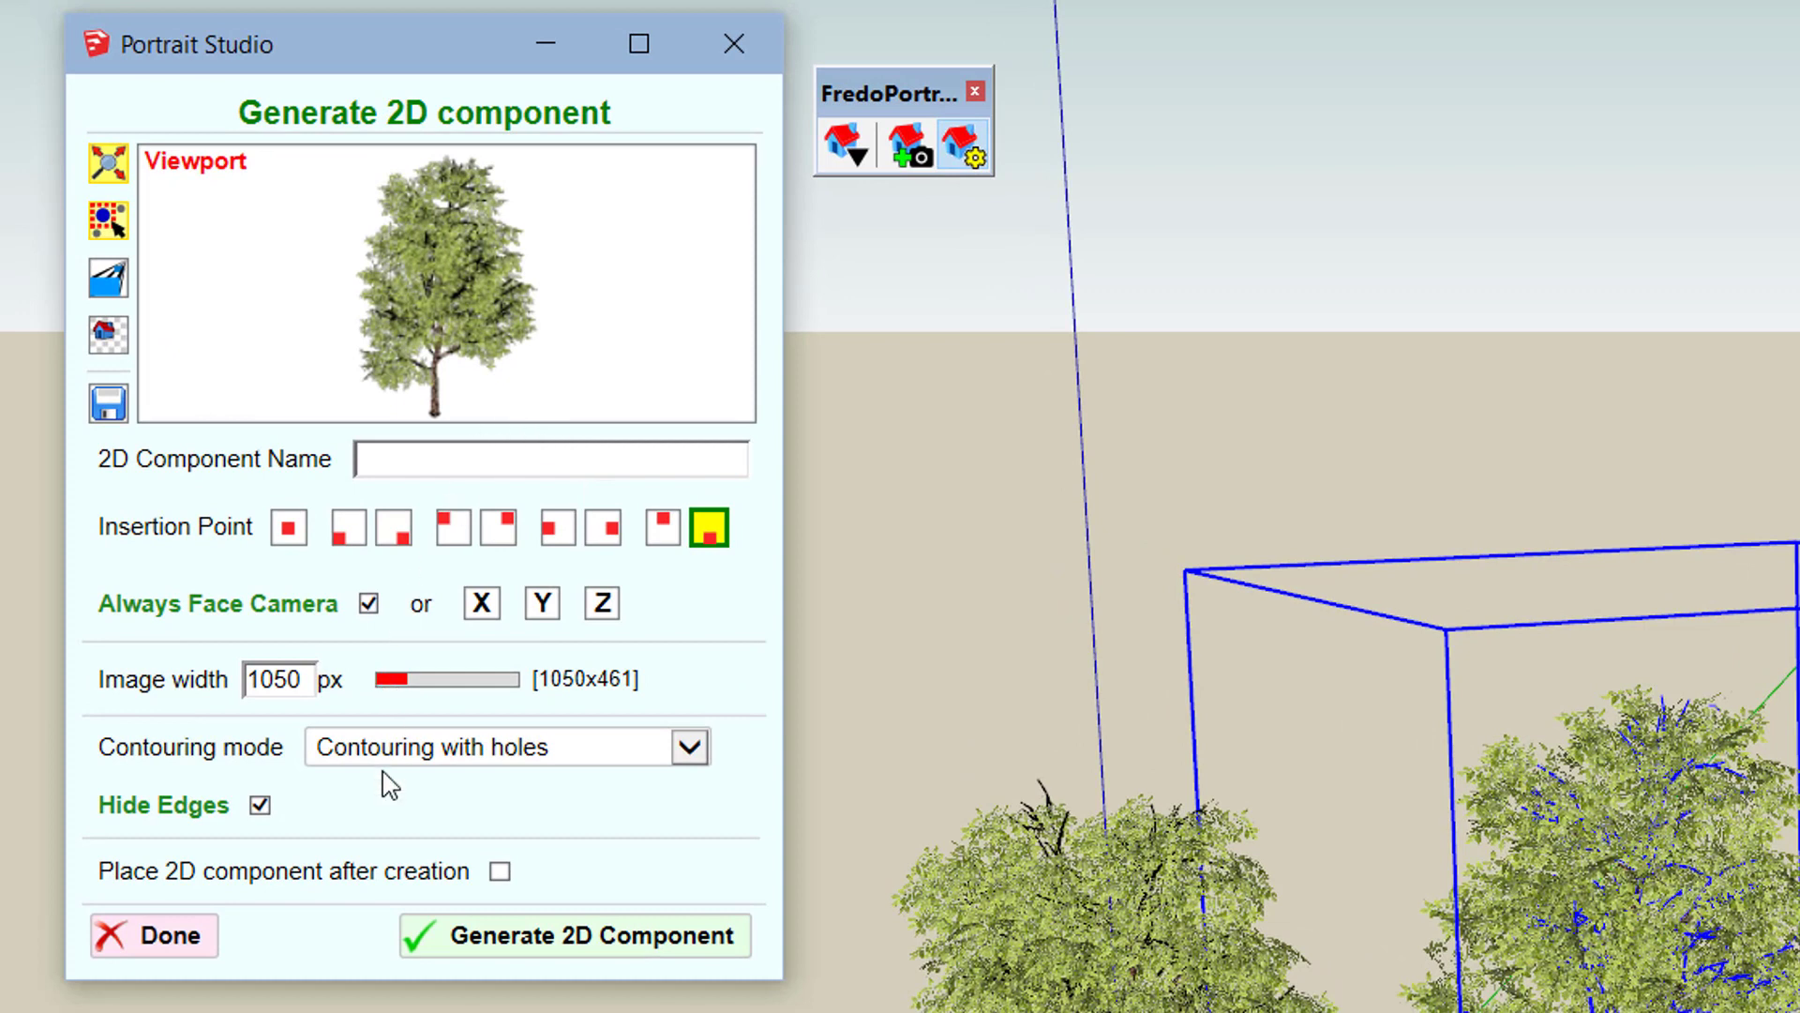
left_click(388, 456)
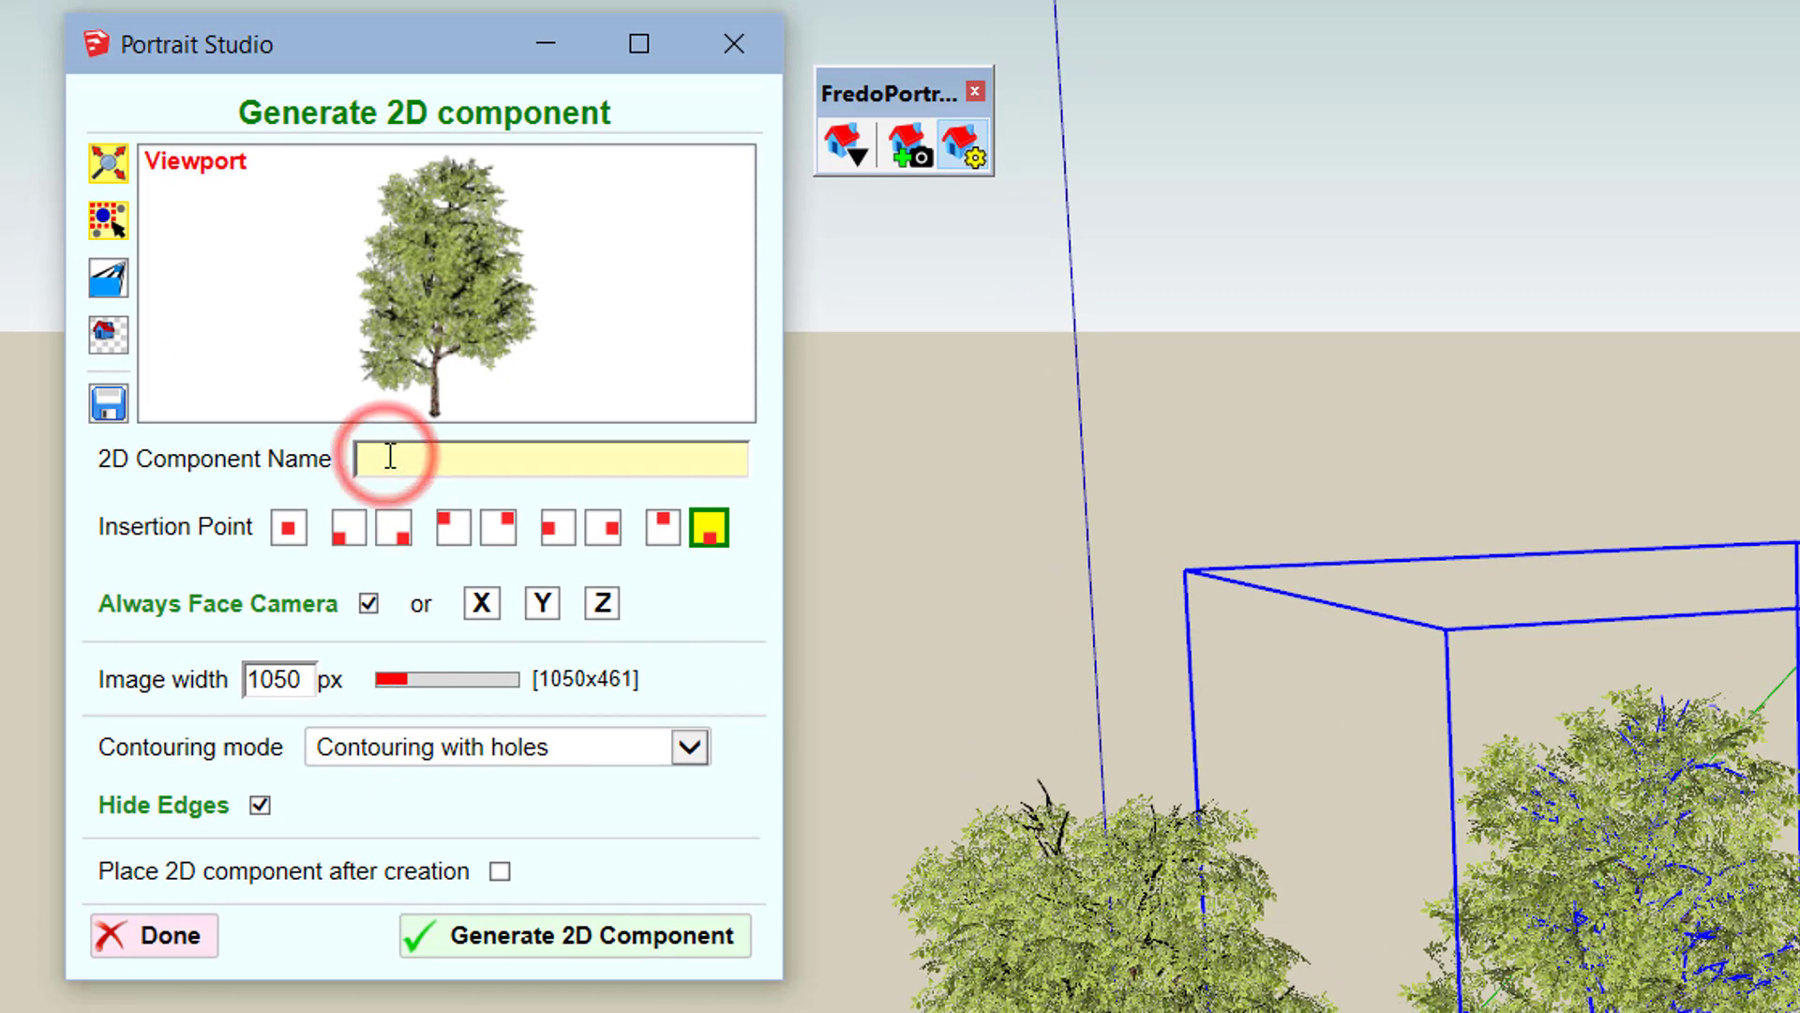
type("2D")
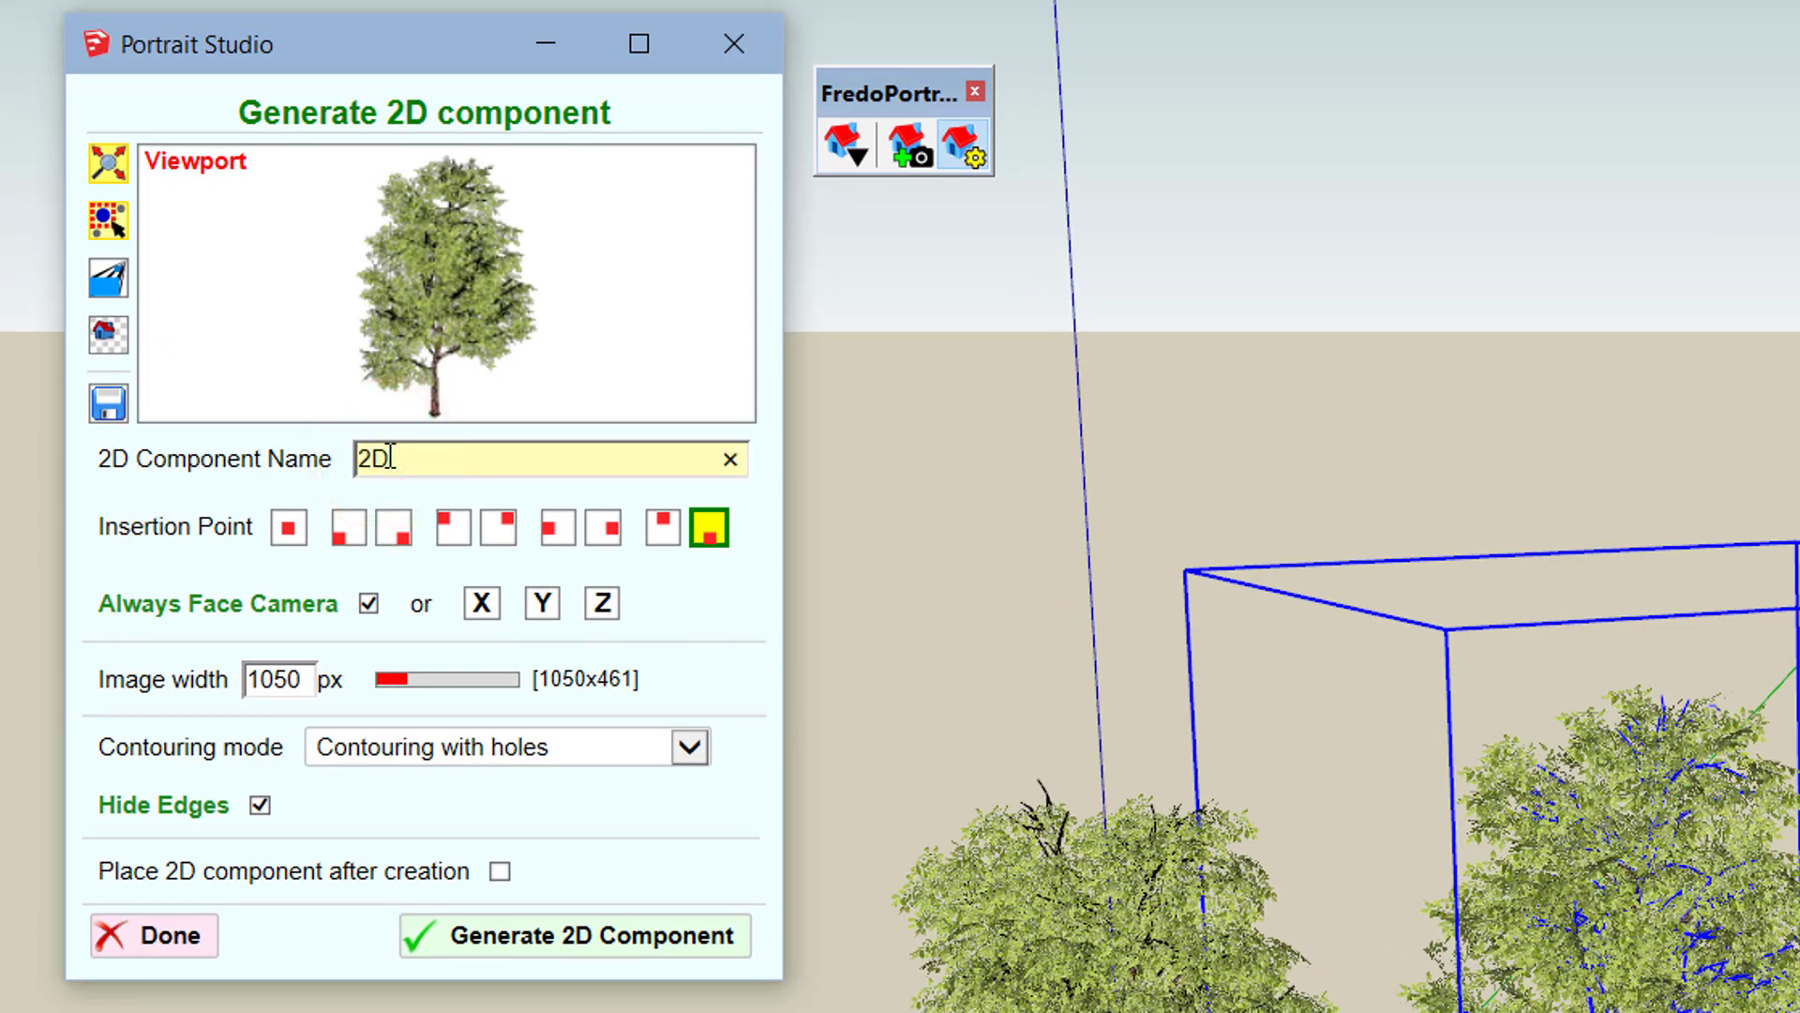
type(" Tree 1")
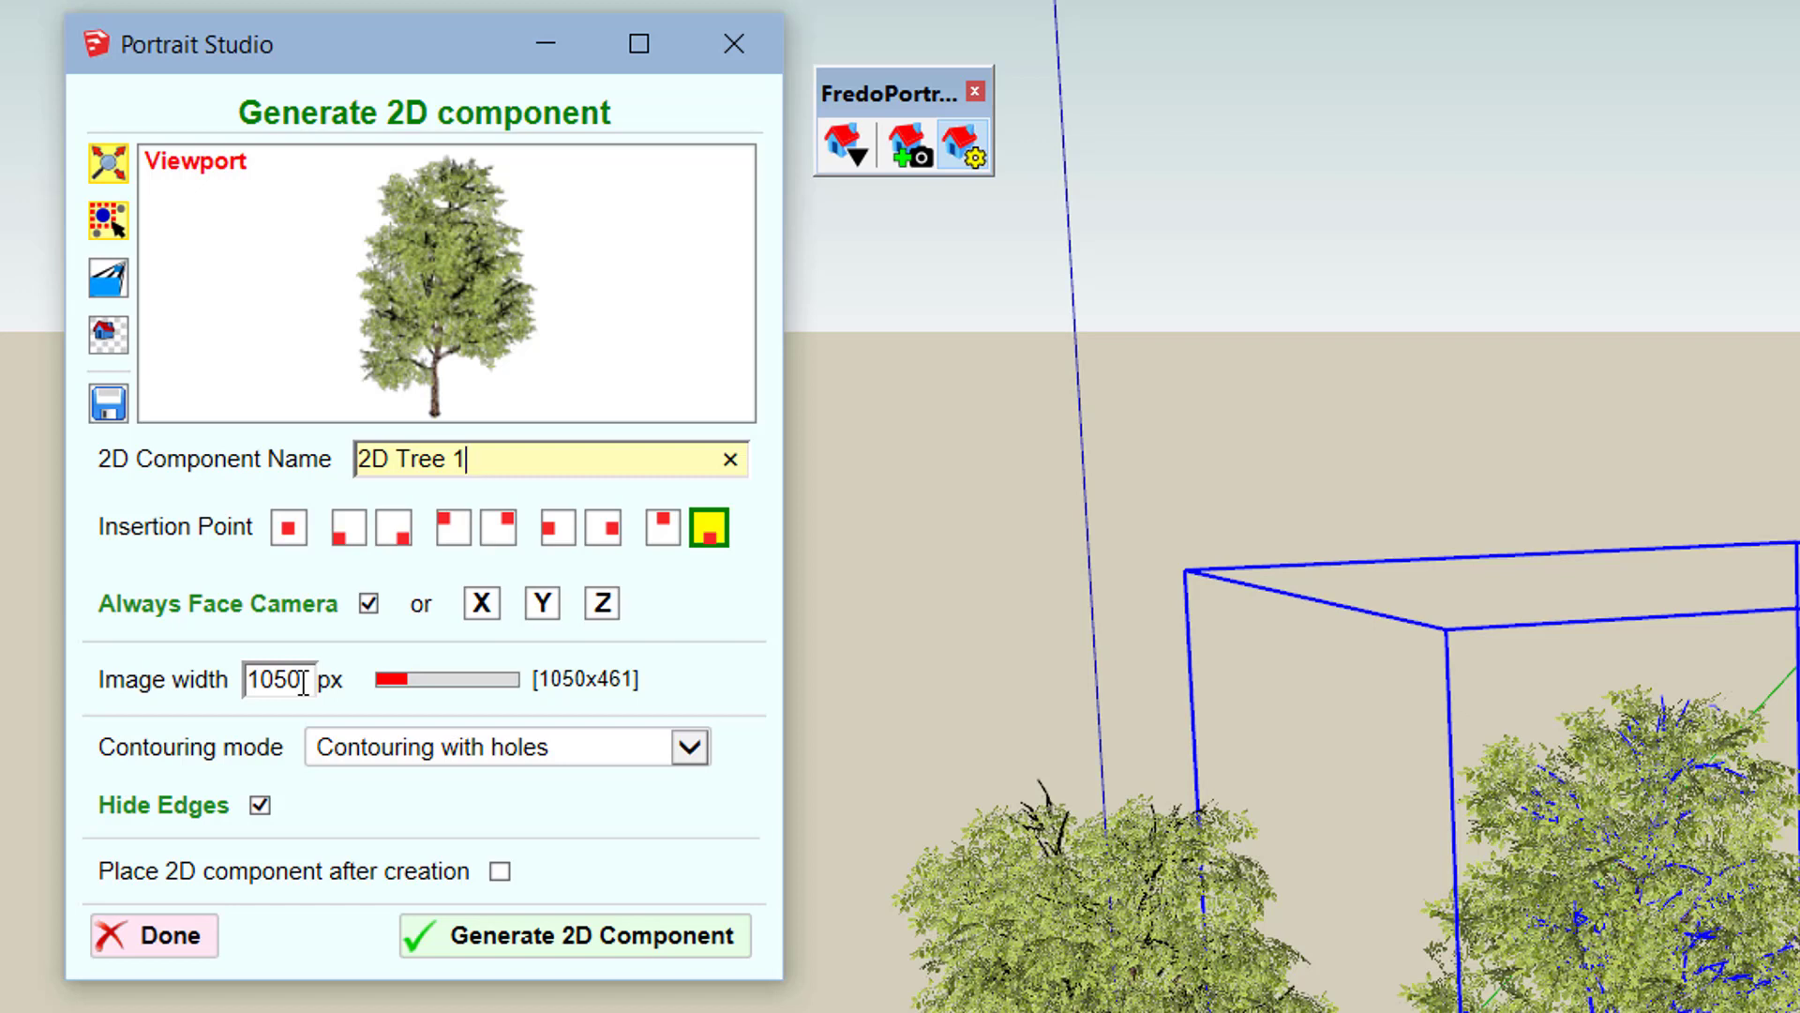
left_click(674, 938)
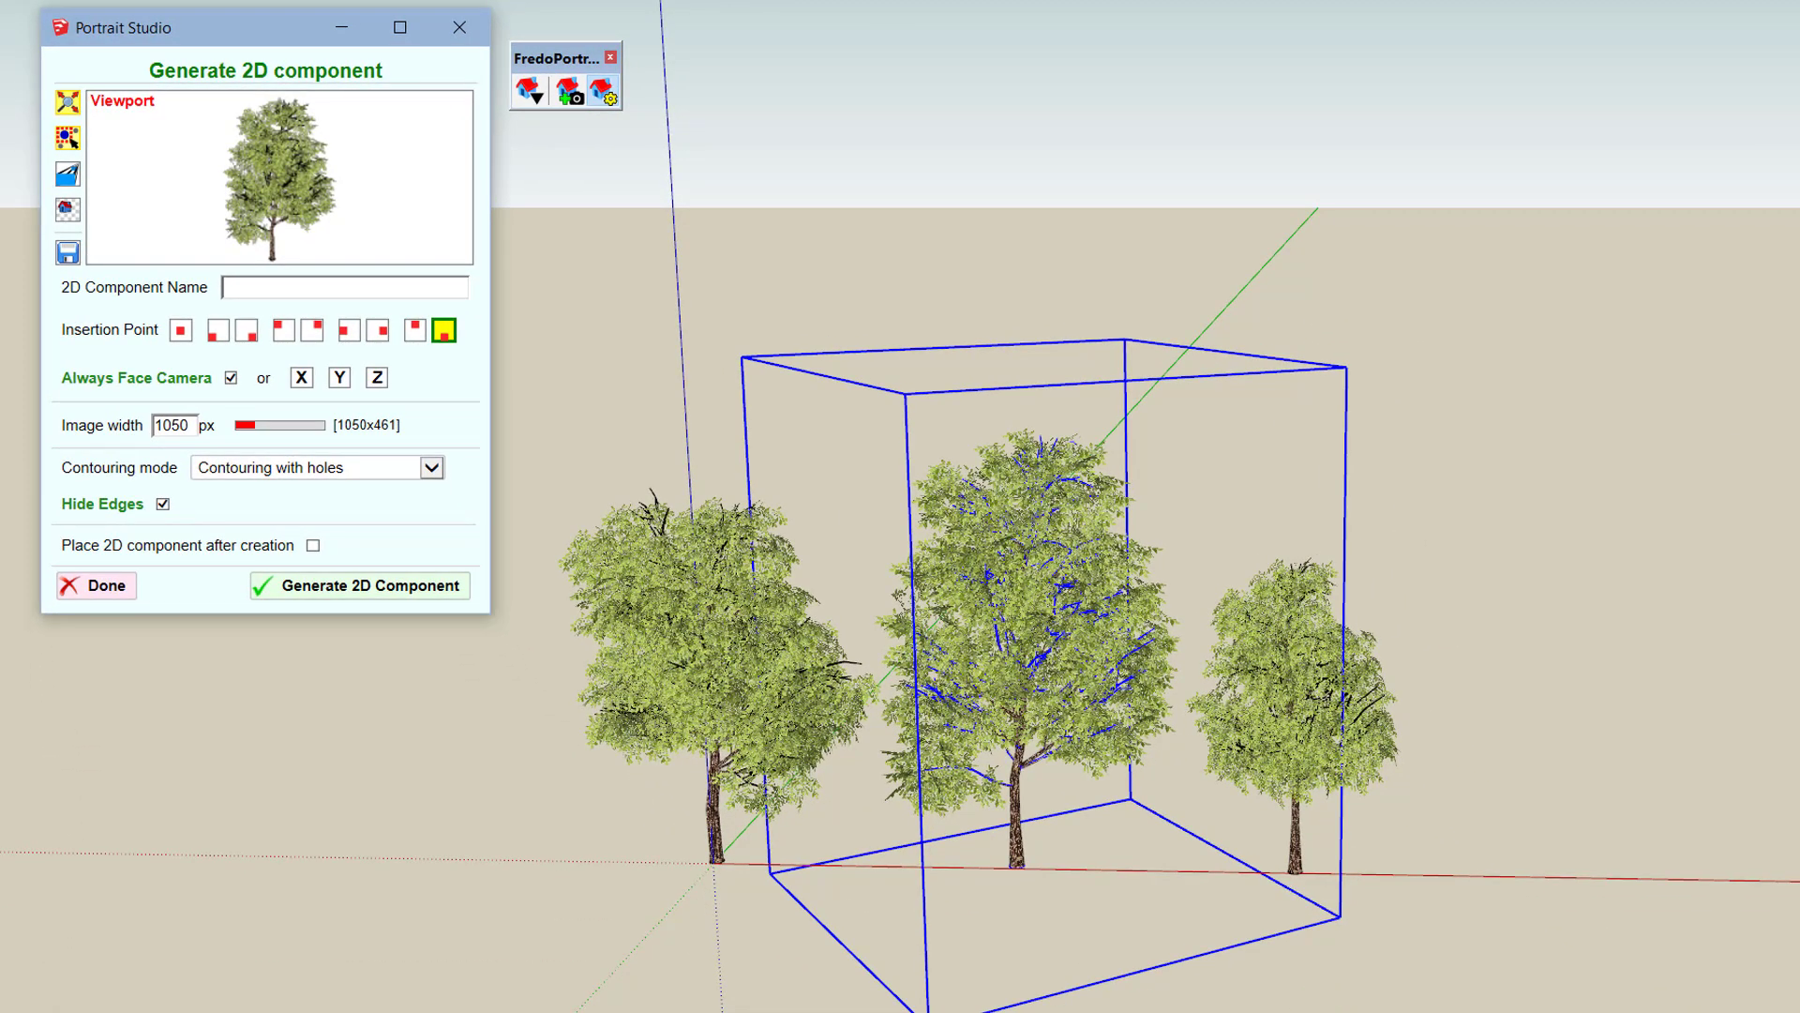
- Place the 2D Tree 1 component from the model's component list beside the three trees, and close Portrait Studio
left_click_drag(1799, 197, 1607, 180)
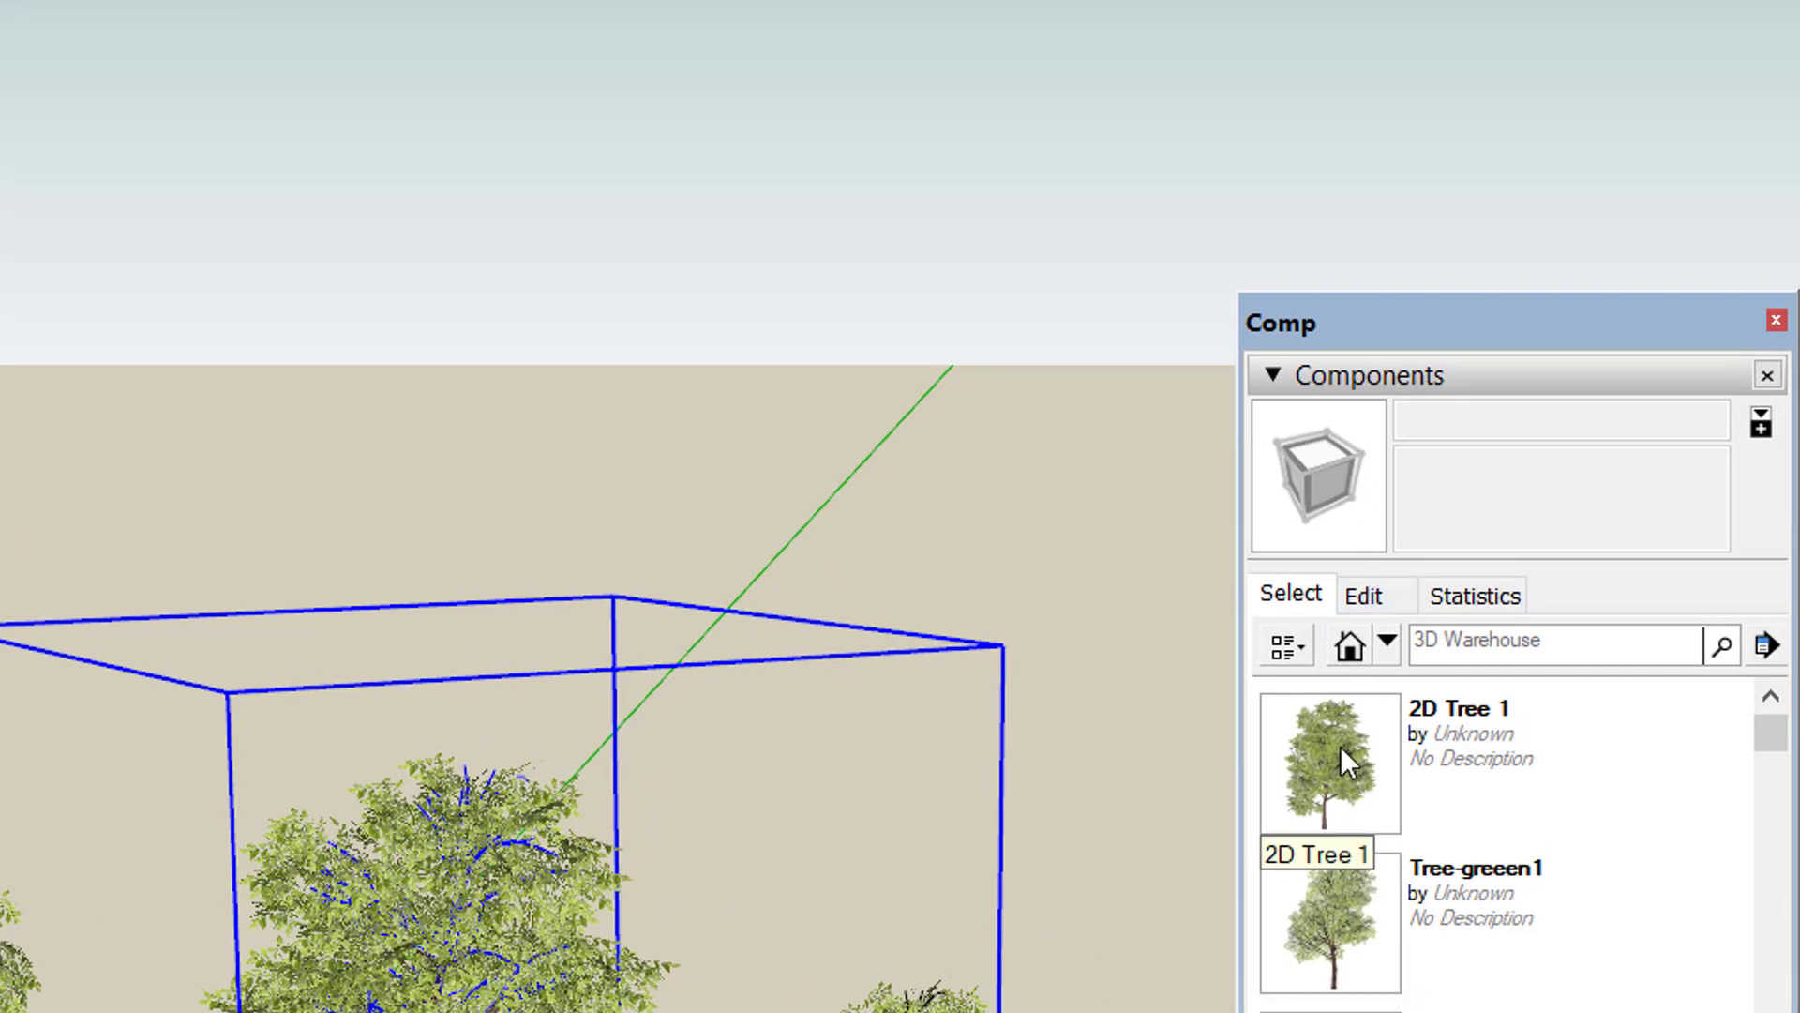
scroll(1340, 762, "down", 3)
scroll(1341, 762, "up", 3)
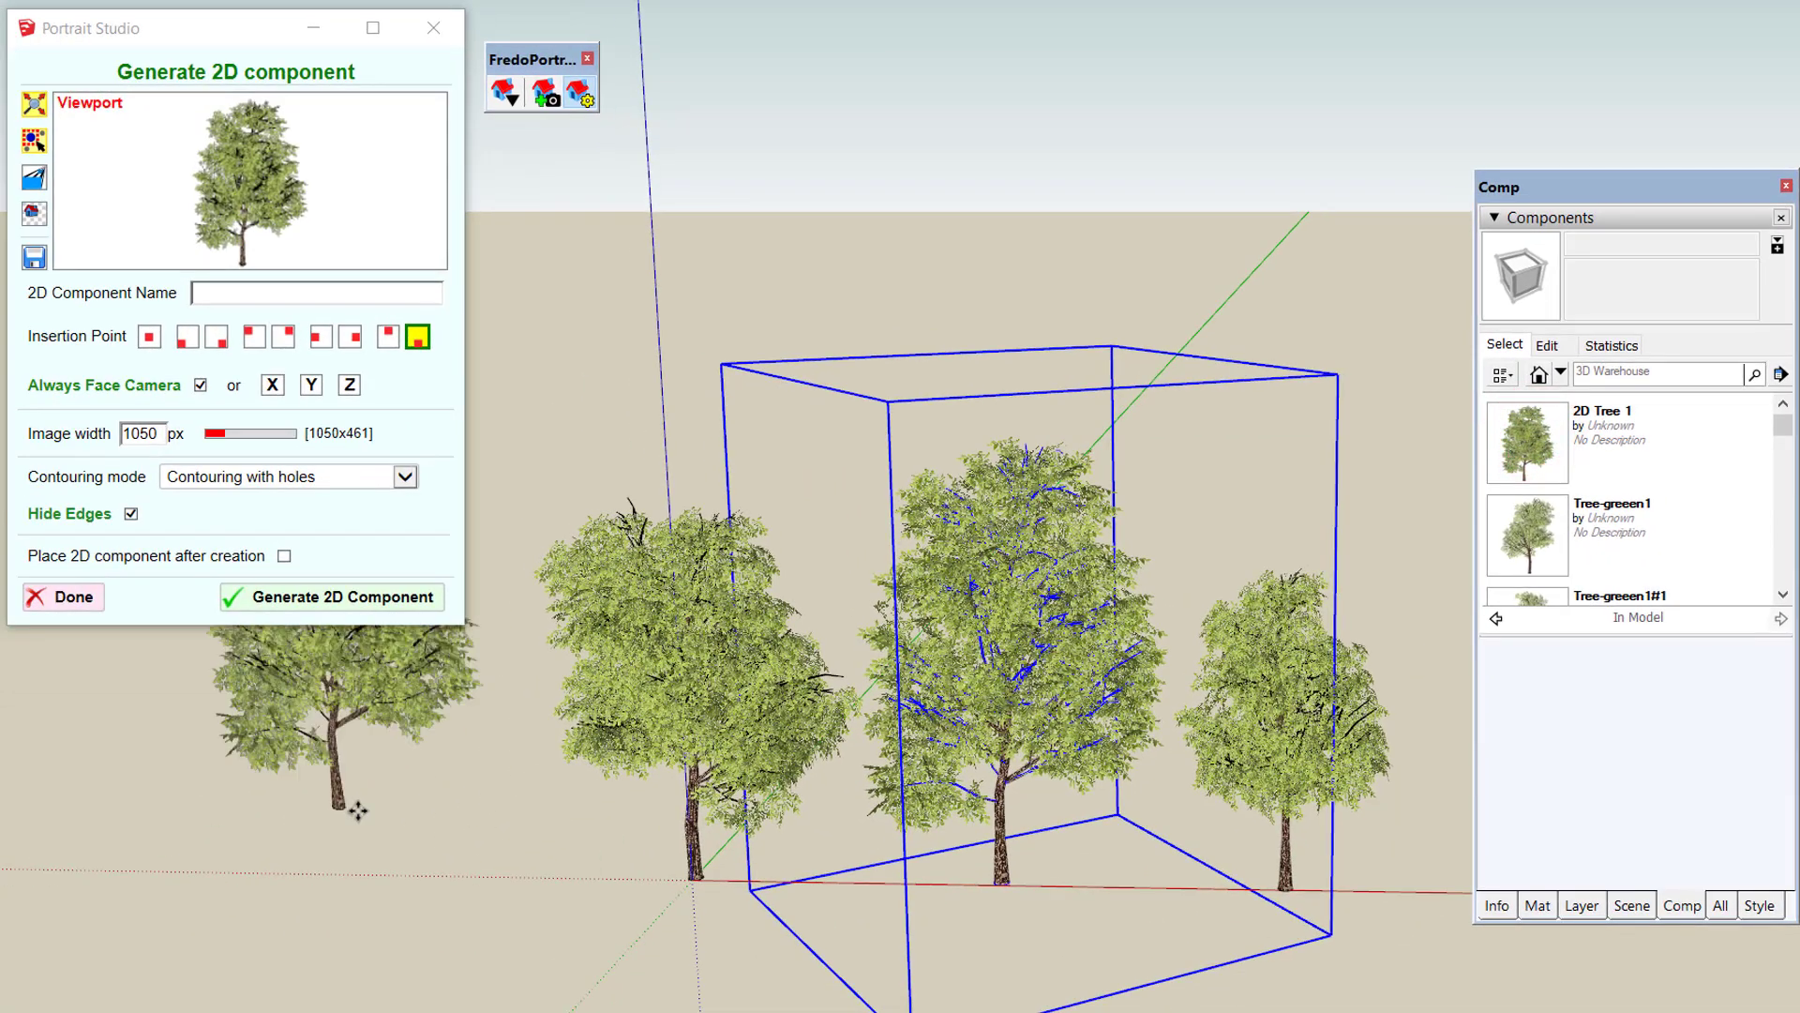
left_click_drag(357, 810, 459, 953)
left_click(424, 990)
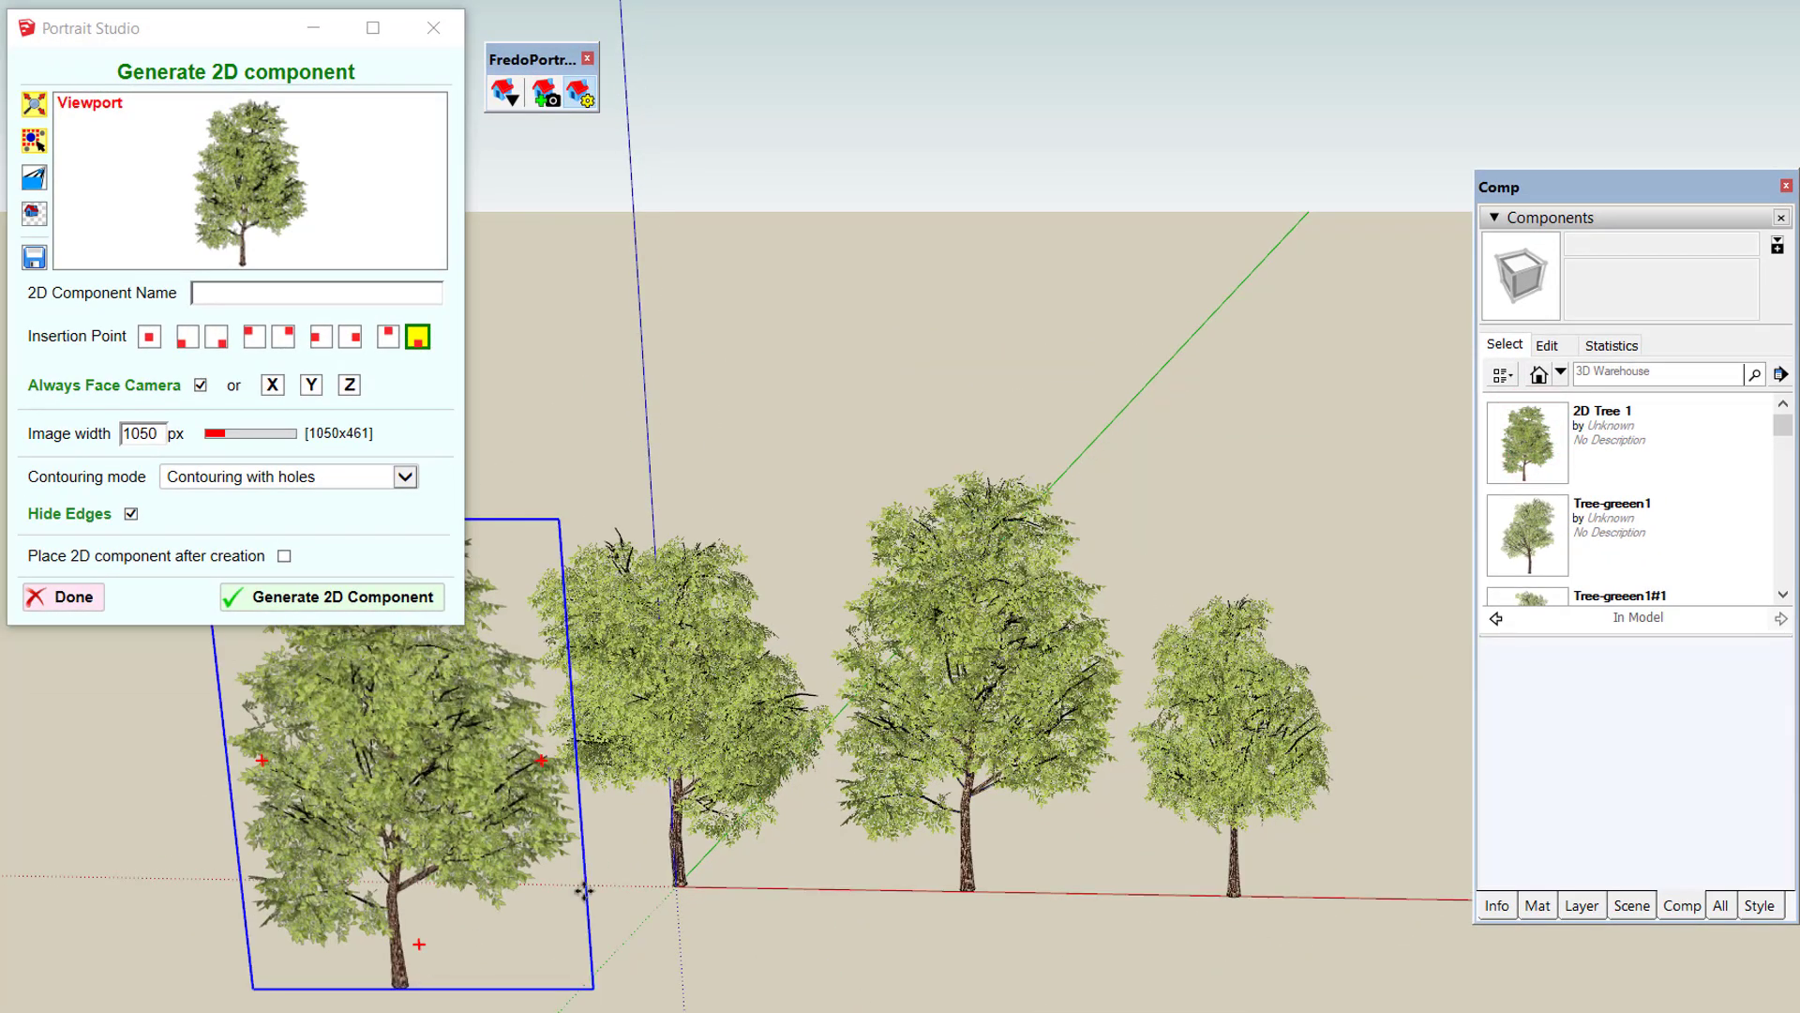
middle_click_drag(905, 813, 737, 748)
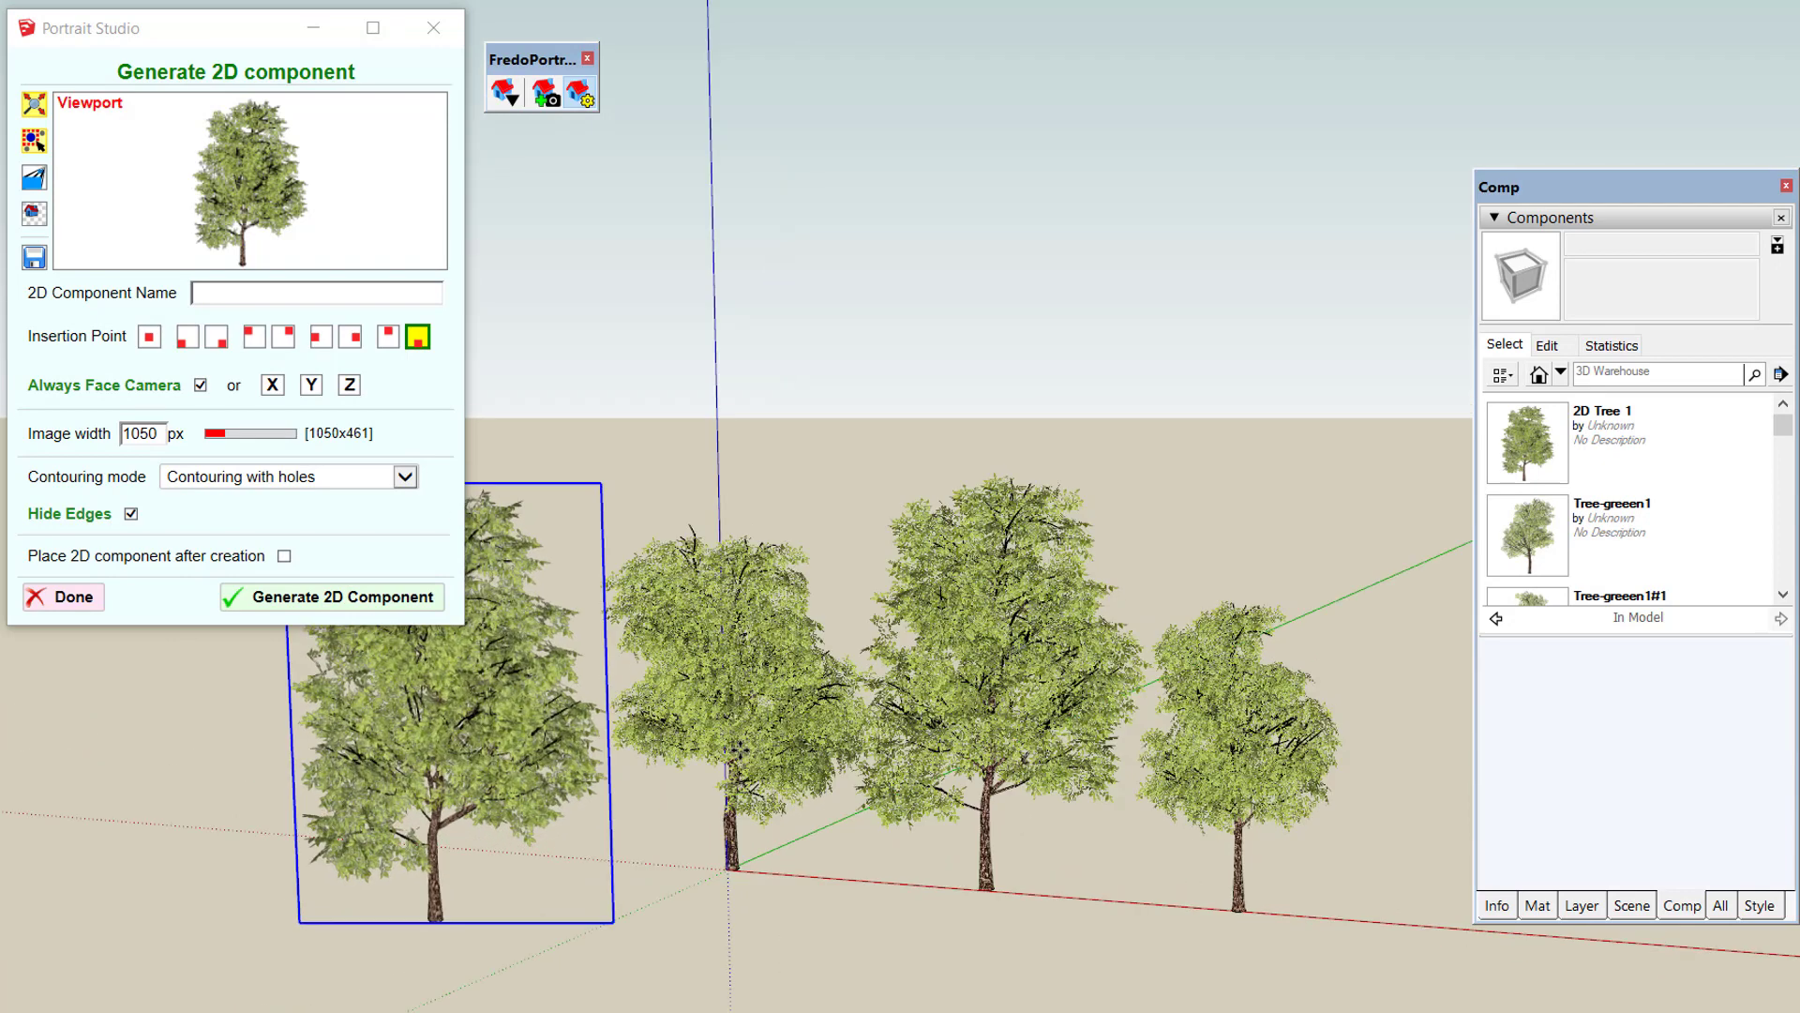
middle_click_drag(957, 680, 1080, 686)
scroll(938, 685, "up", 1)
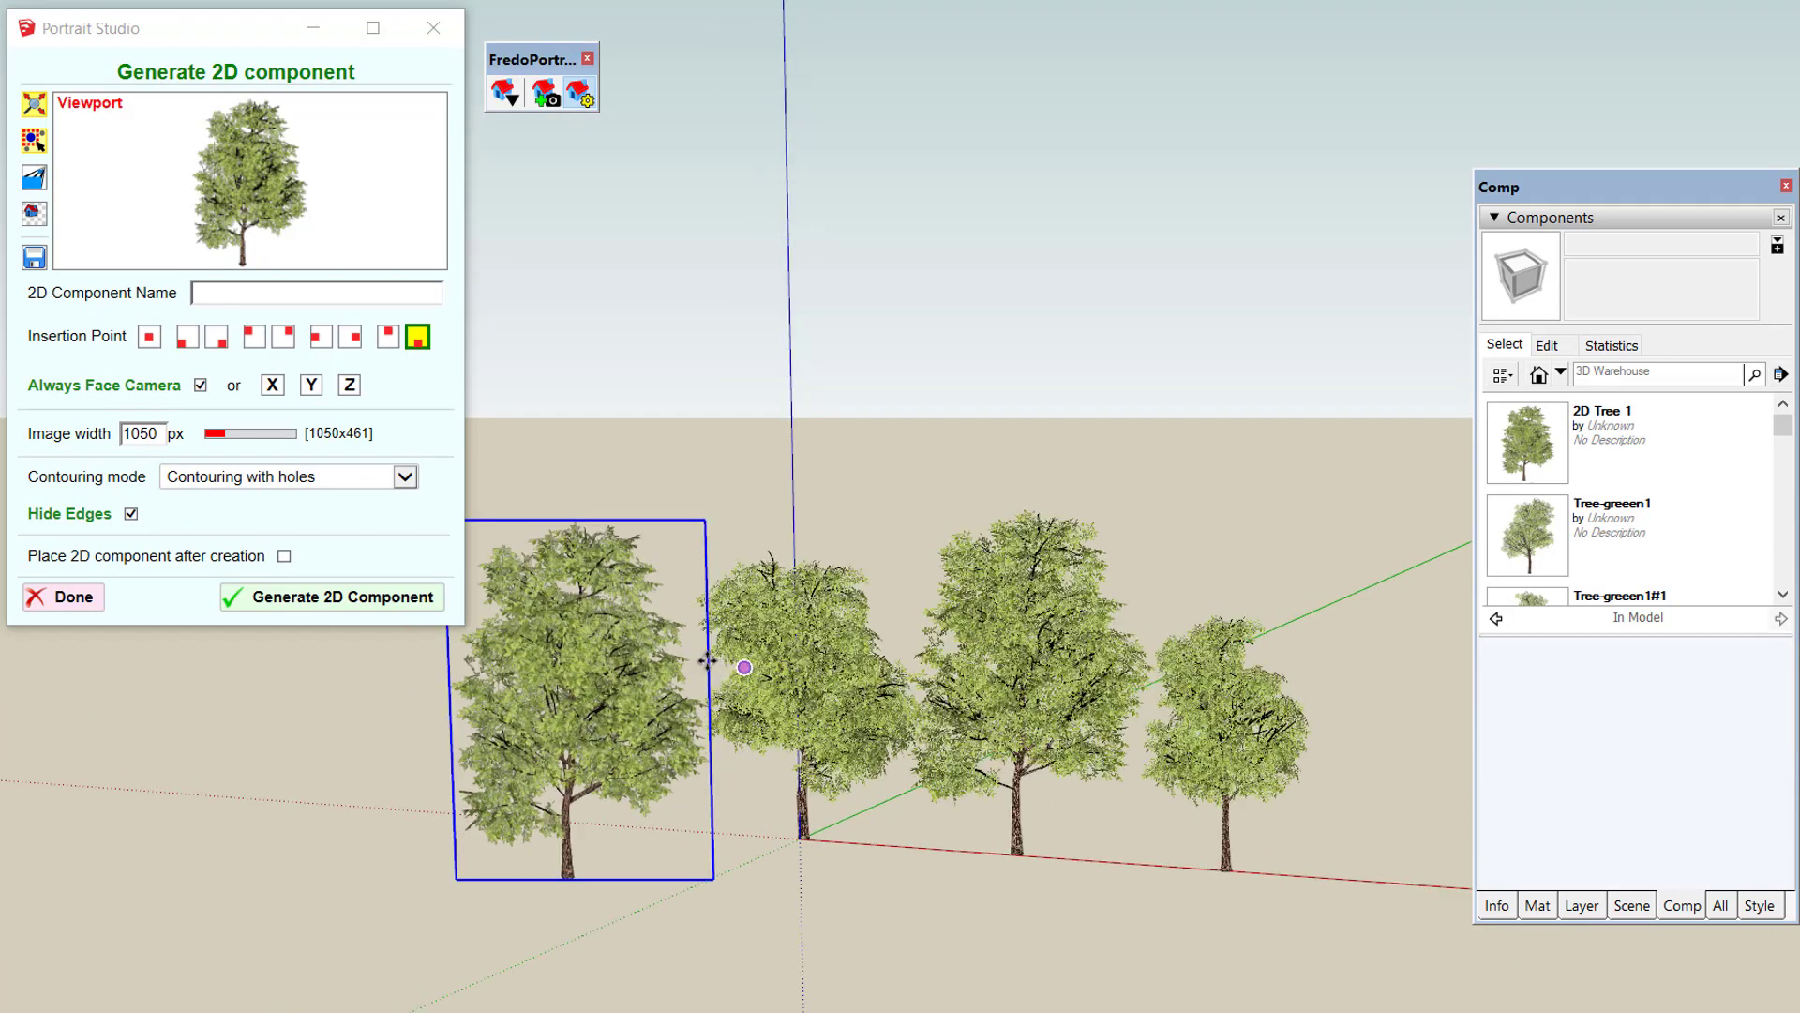
left_click(435, 31)
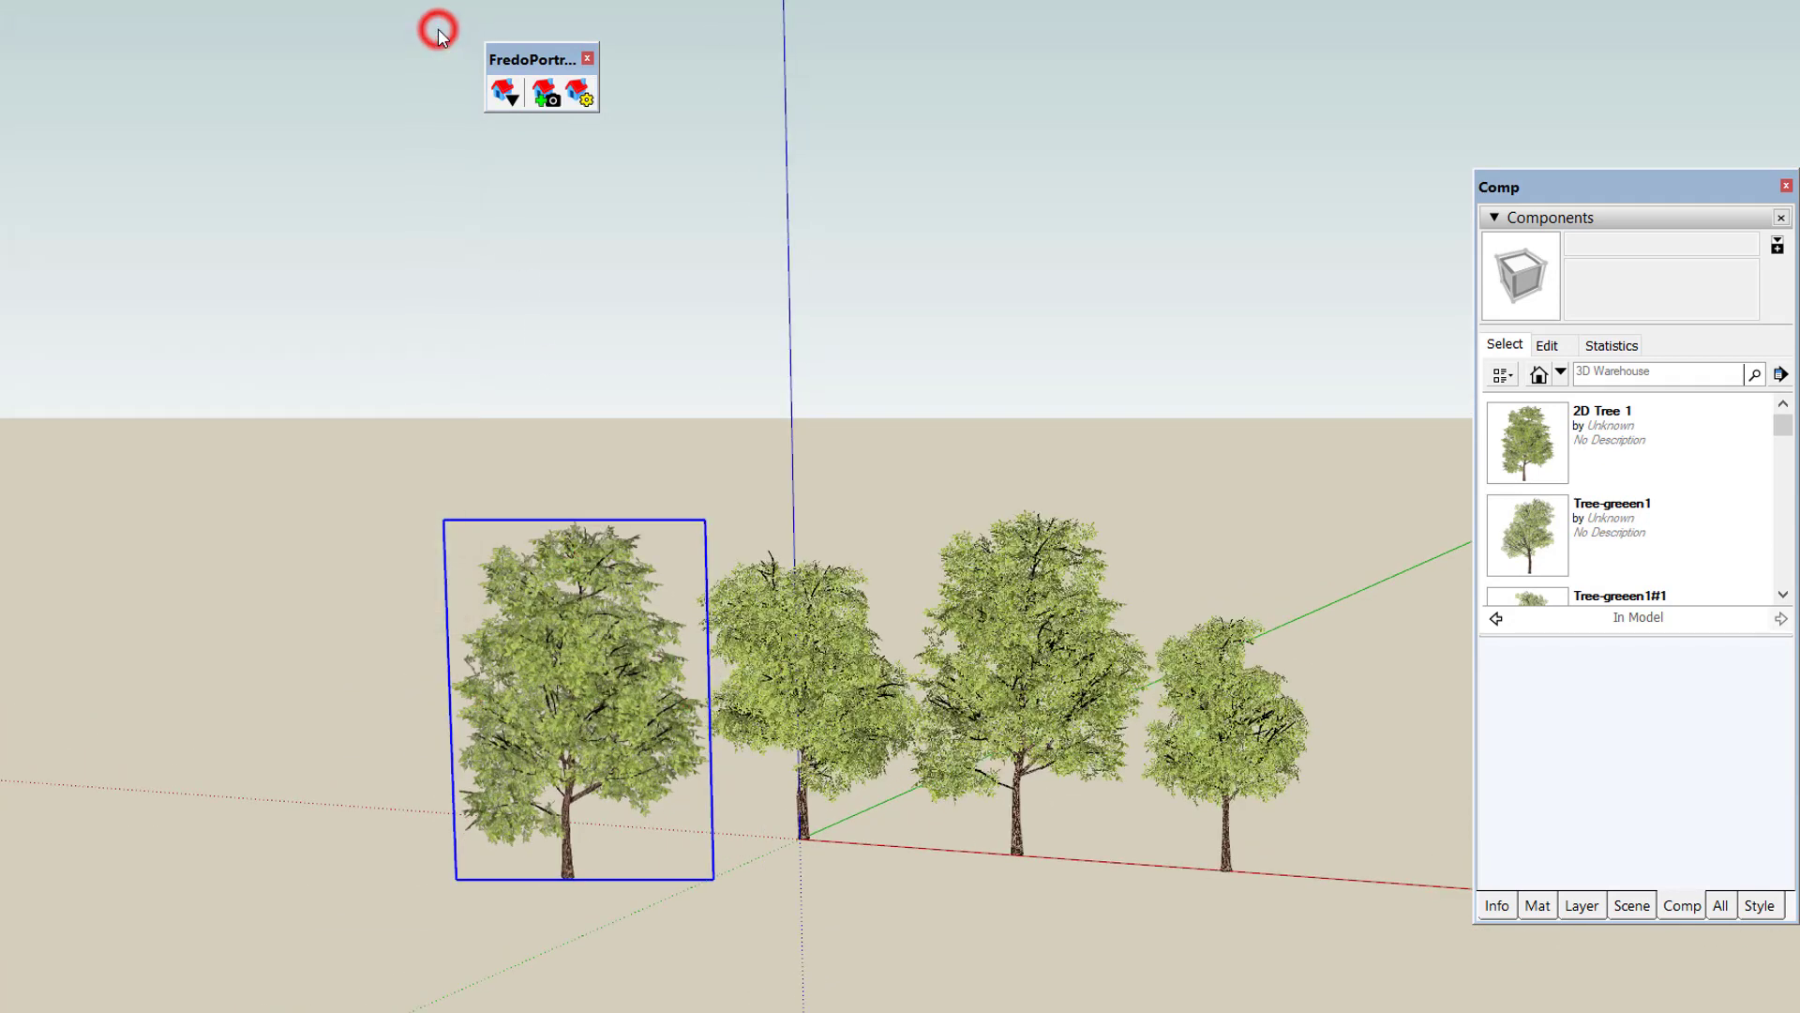
- Display the model in monochrome and examine the 2D tree's contoured silhouette against the 3D trees
scroll(572, 633, "up", 1)
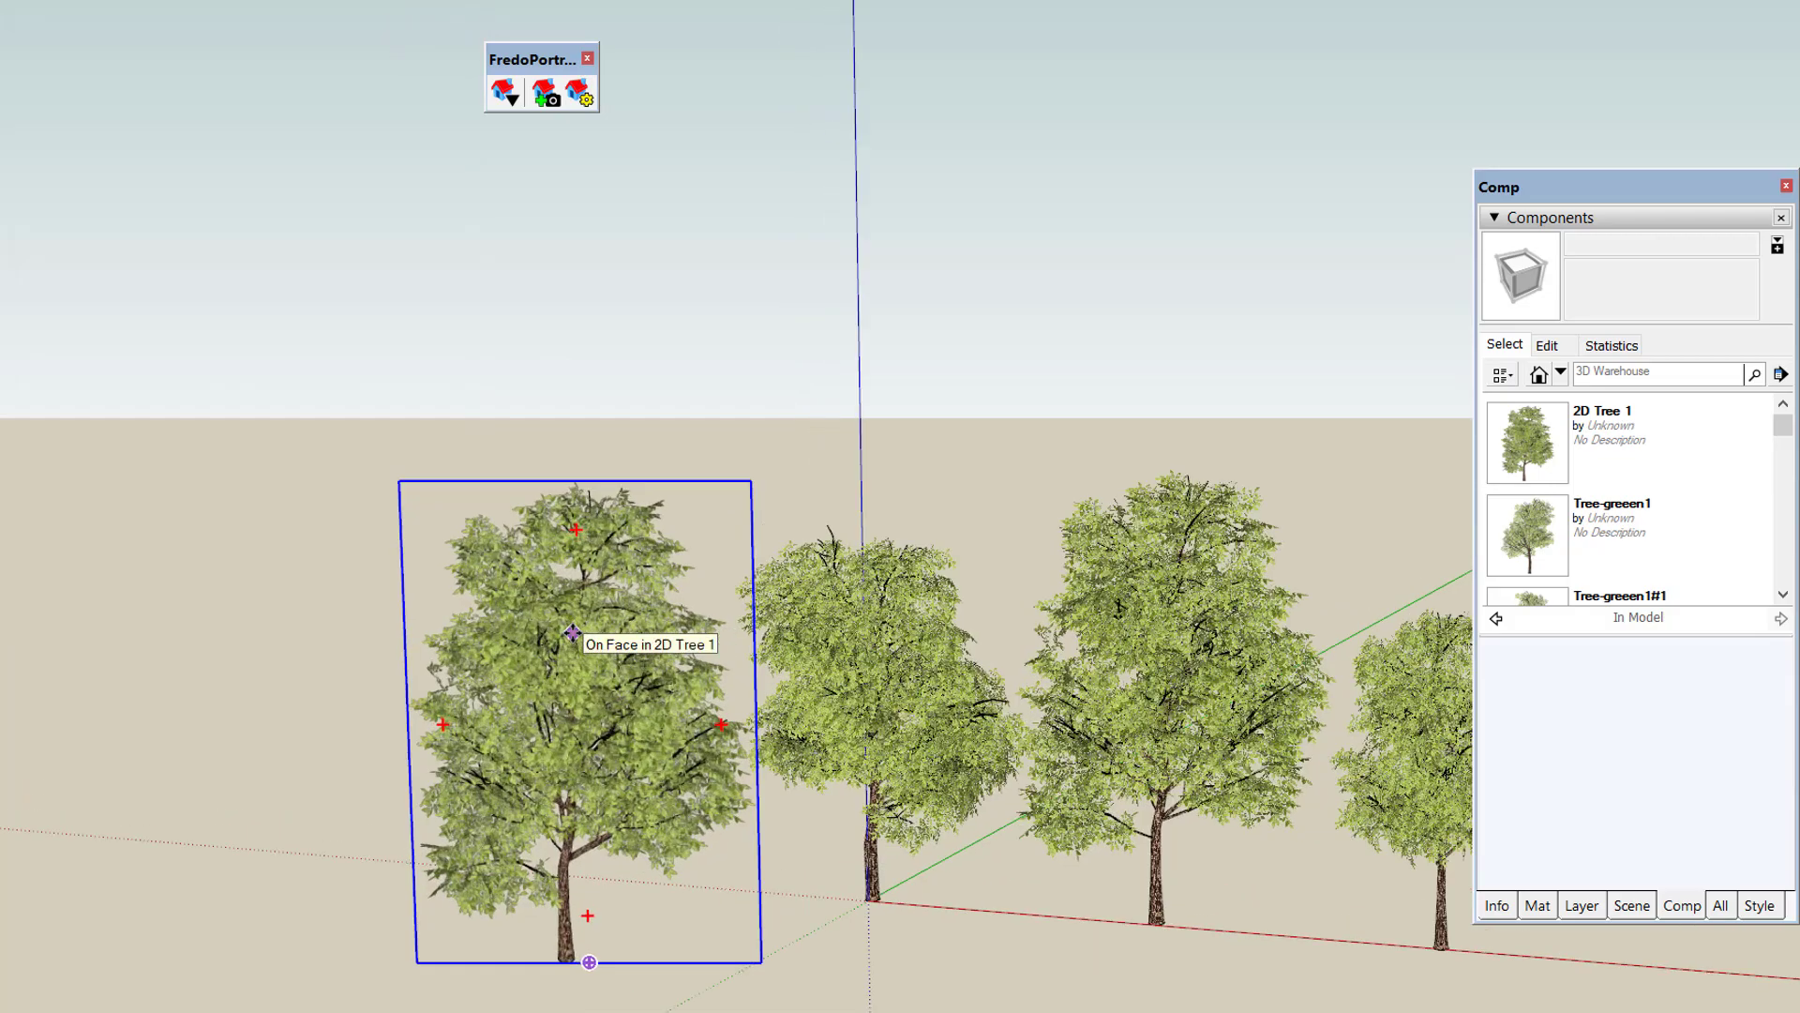
middle_click_drag(572, 632, 453, 635)
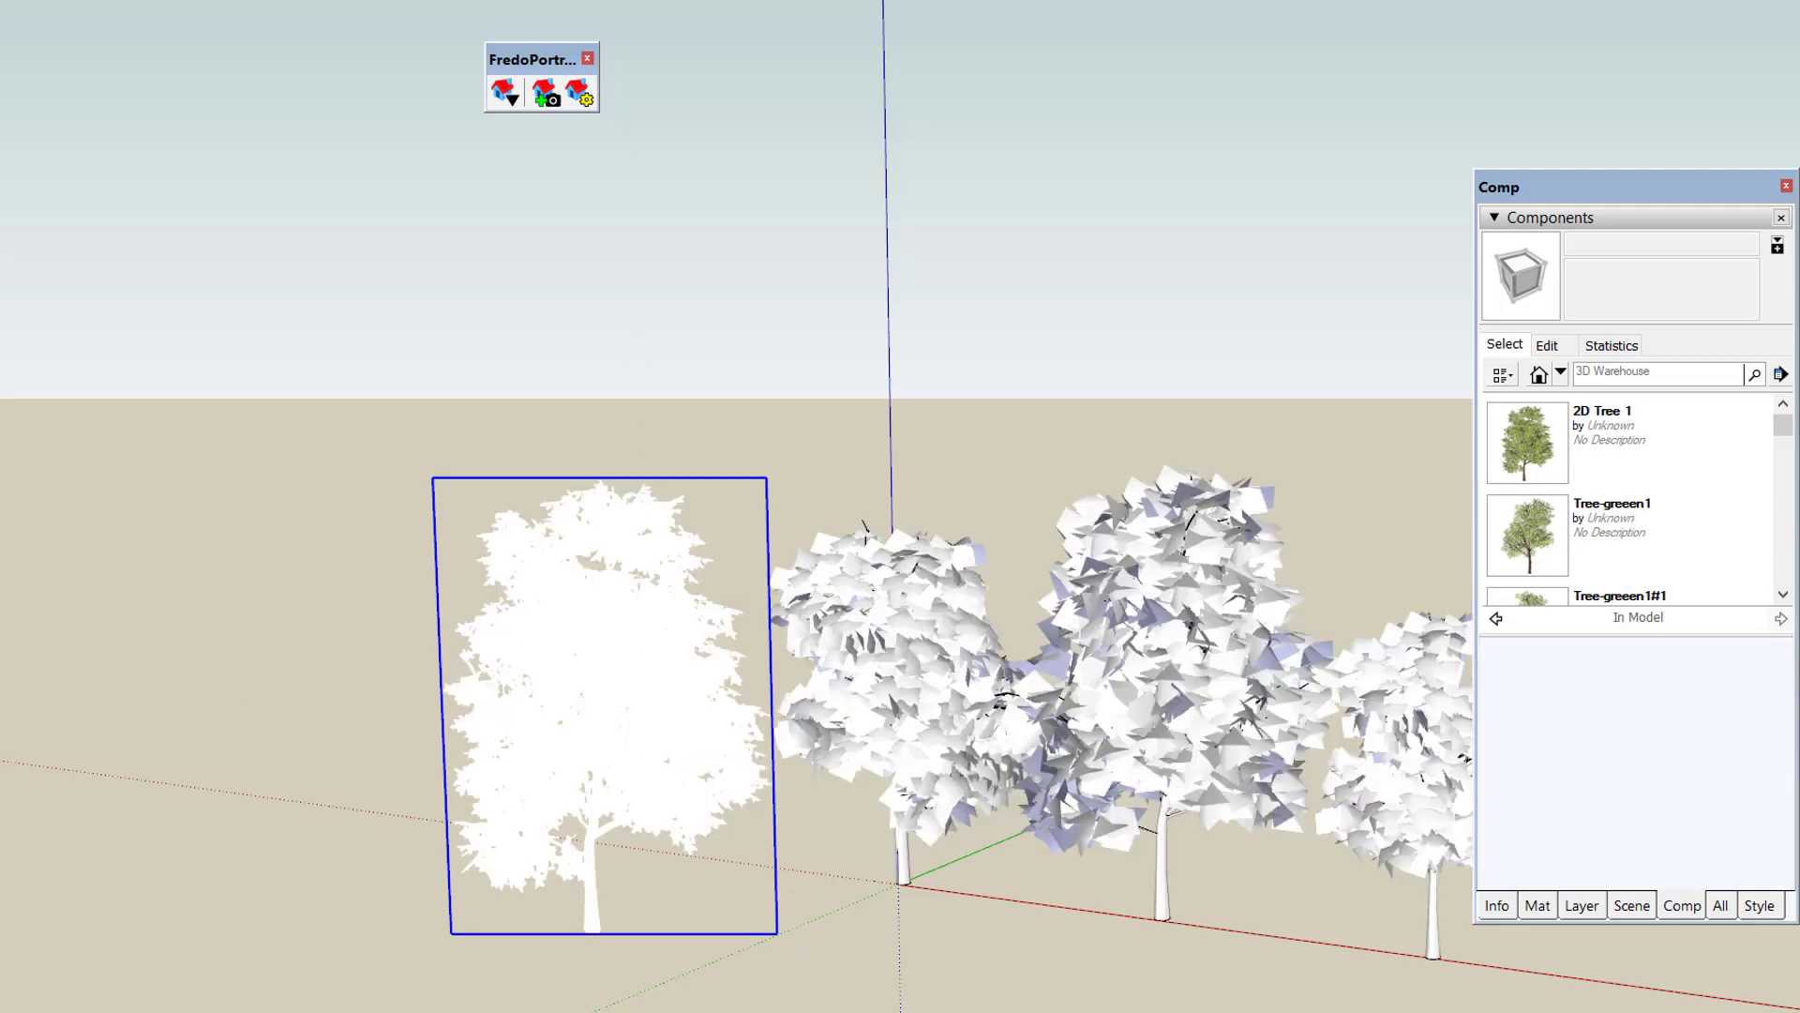
scroll(631, 635, "down", 3)
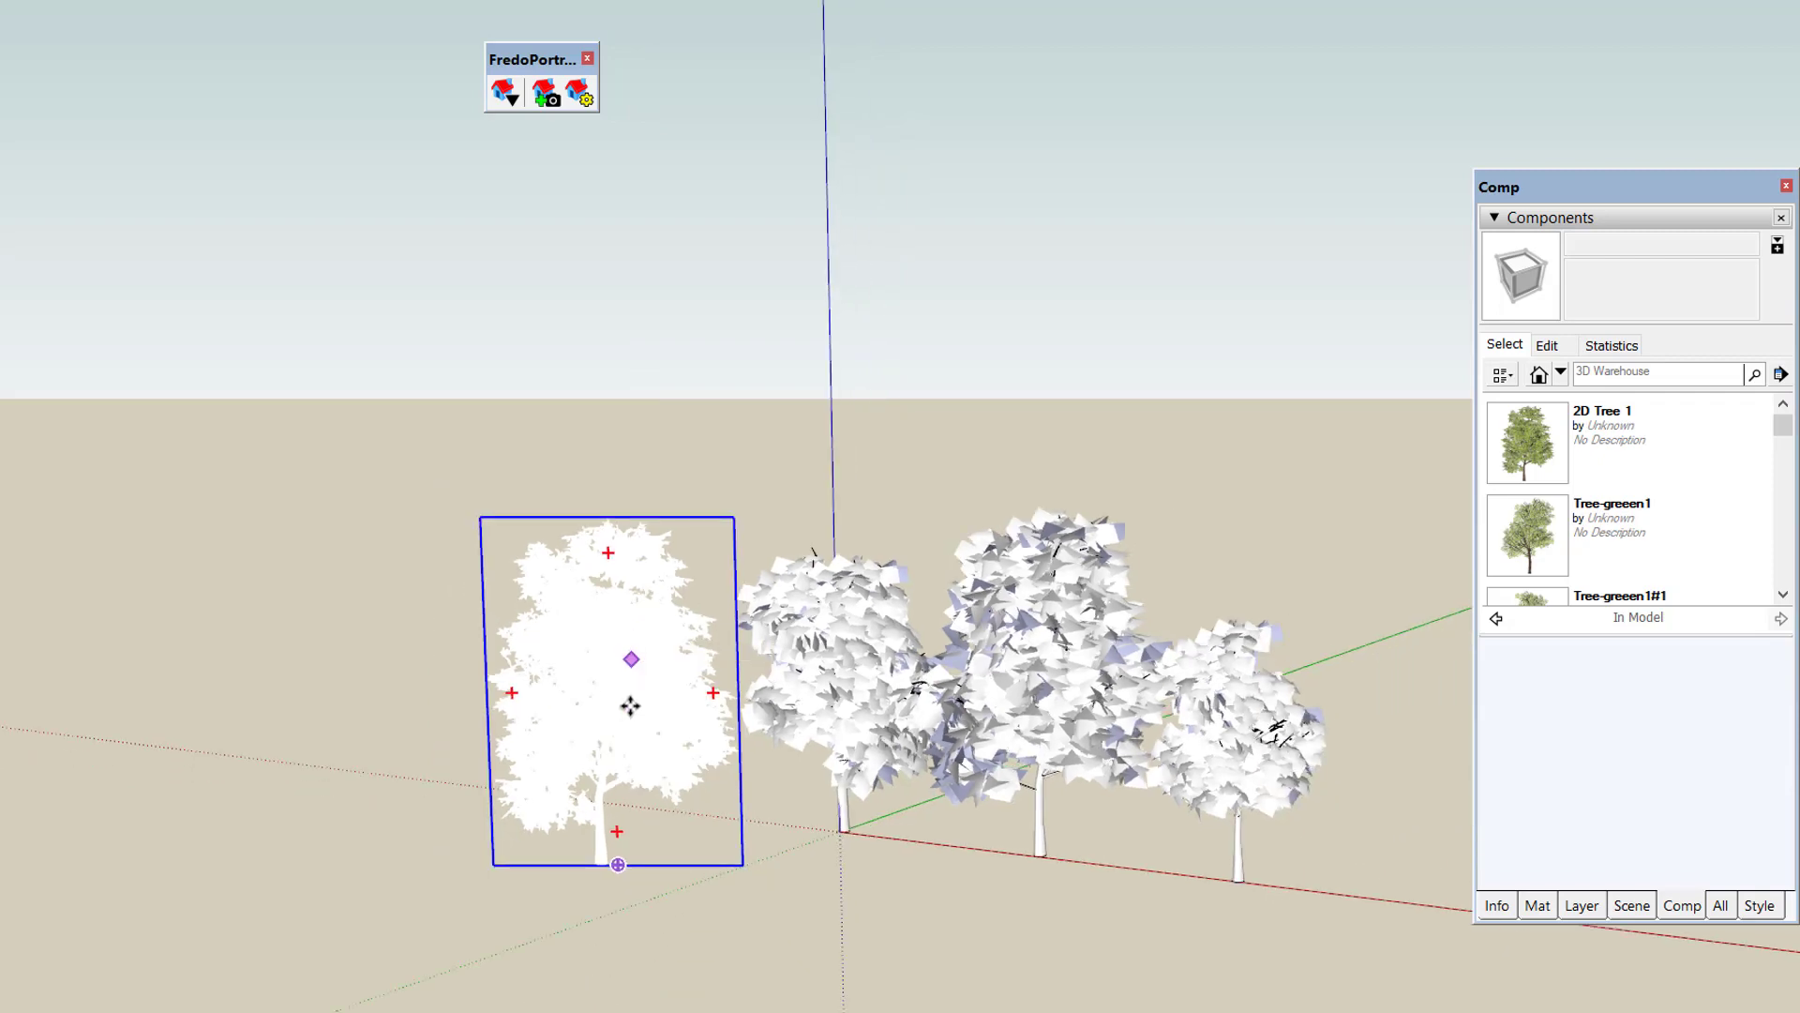
scroll(639, 754, "up", 4)
scroll(640, 754, "up", 5)
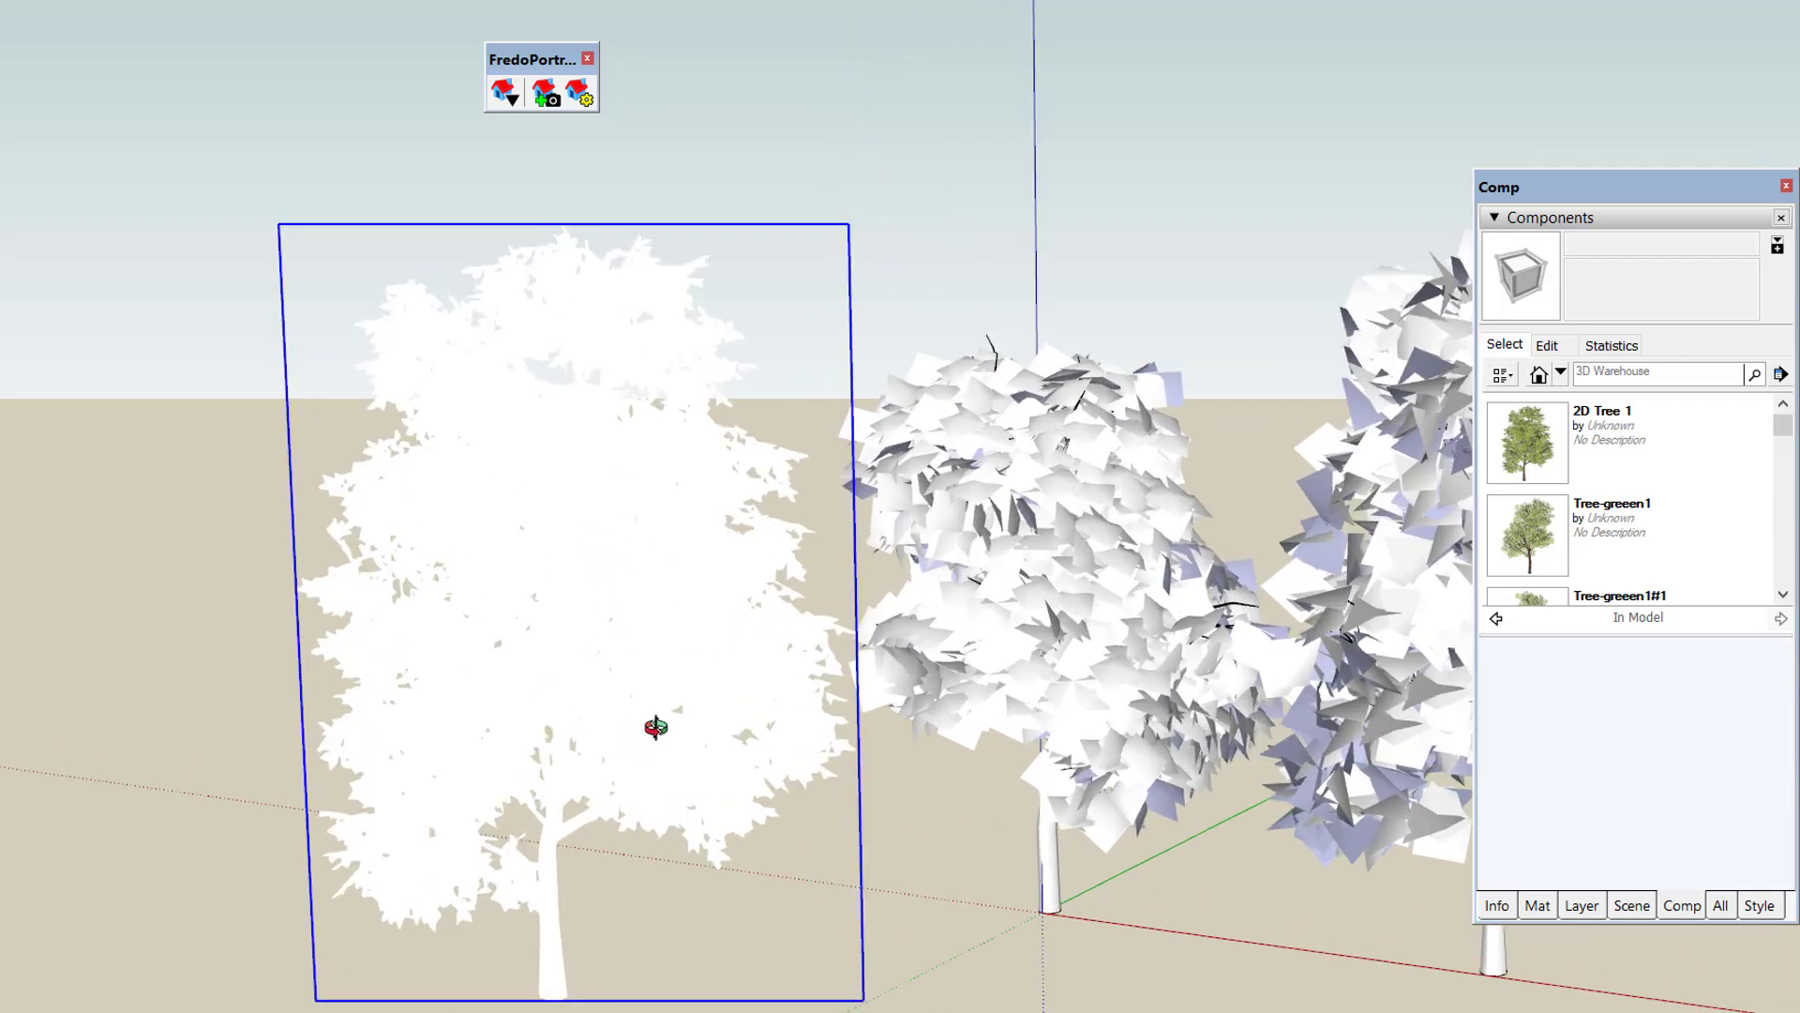
middle_click_drag(647, 723, 607, 679)
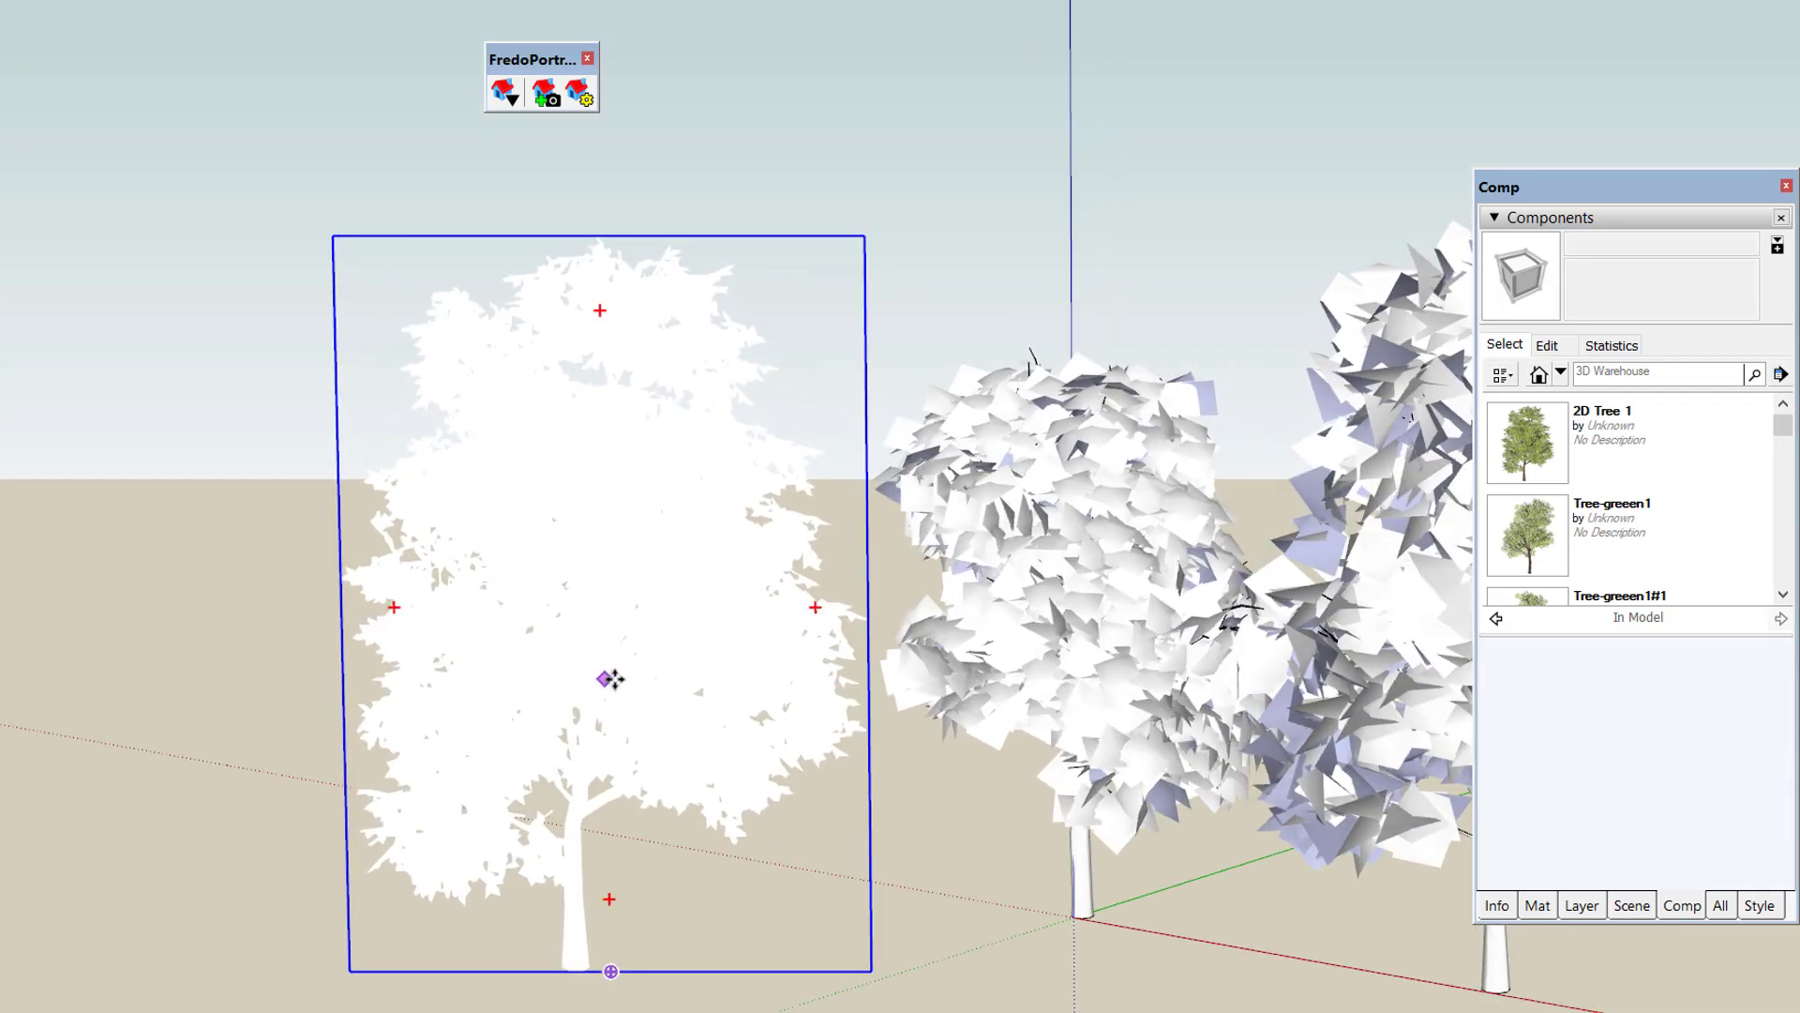
- Open the 2D tree component, select its face with the hidden edges to inspect the contour, and exit with textures displayed again
key("space")
double_click(645, 602)
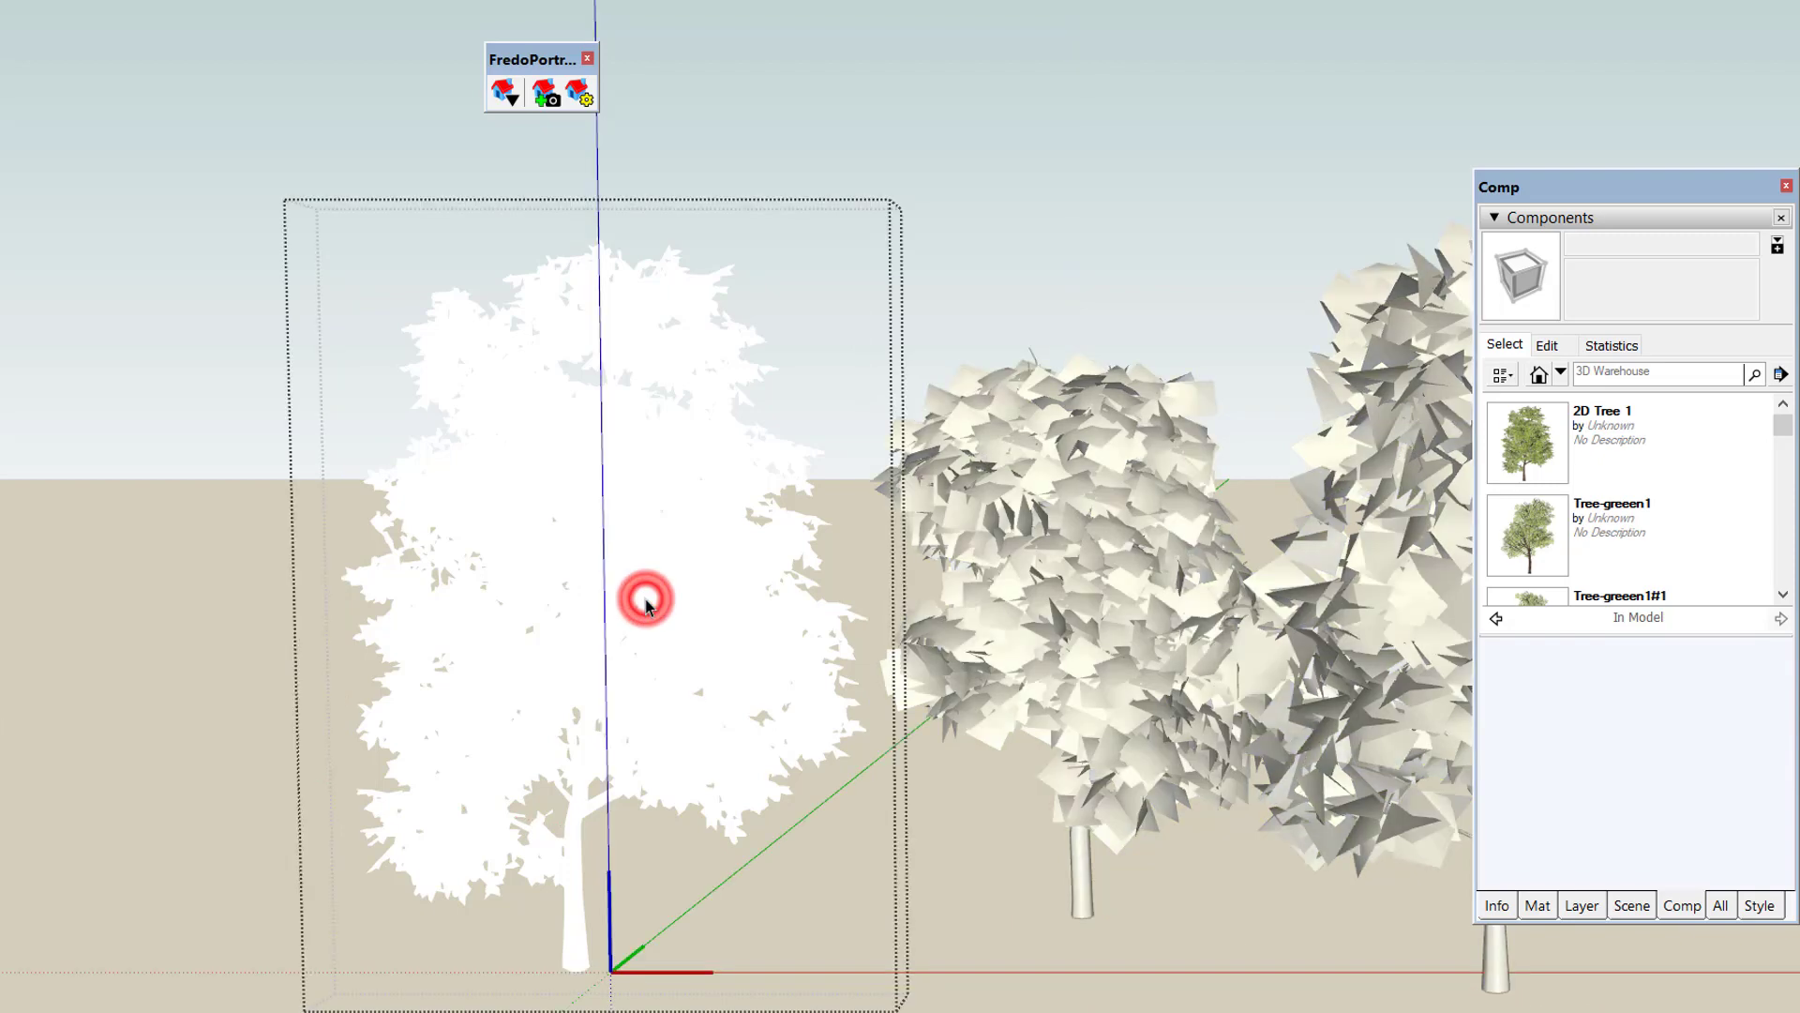
left_click(645, 602)
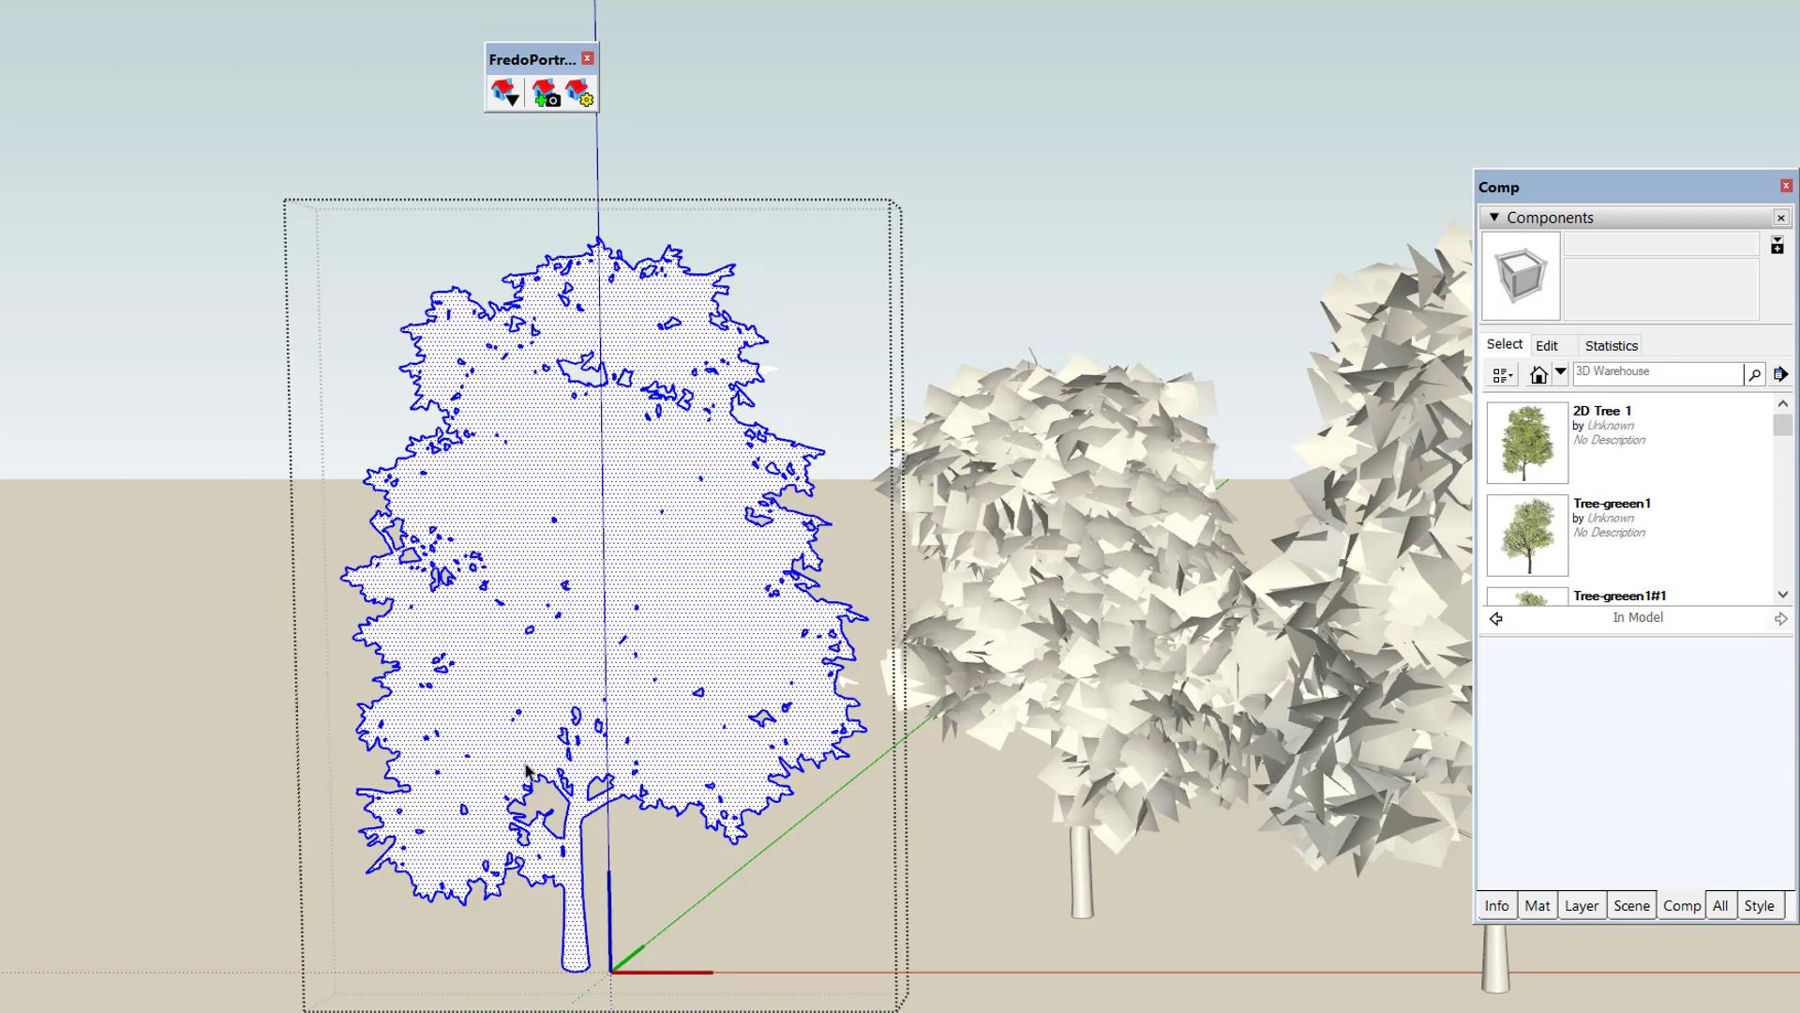
middle_click_drag(656, 619, 535, 635)
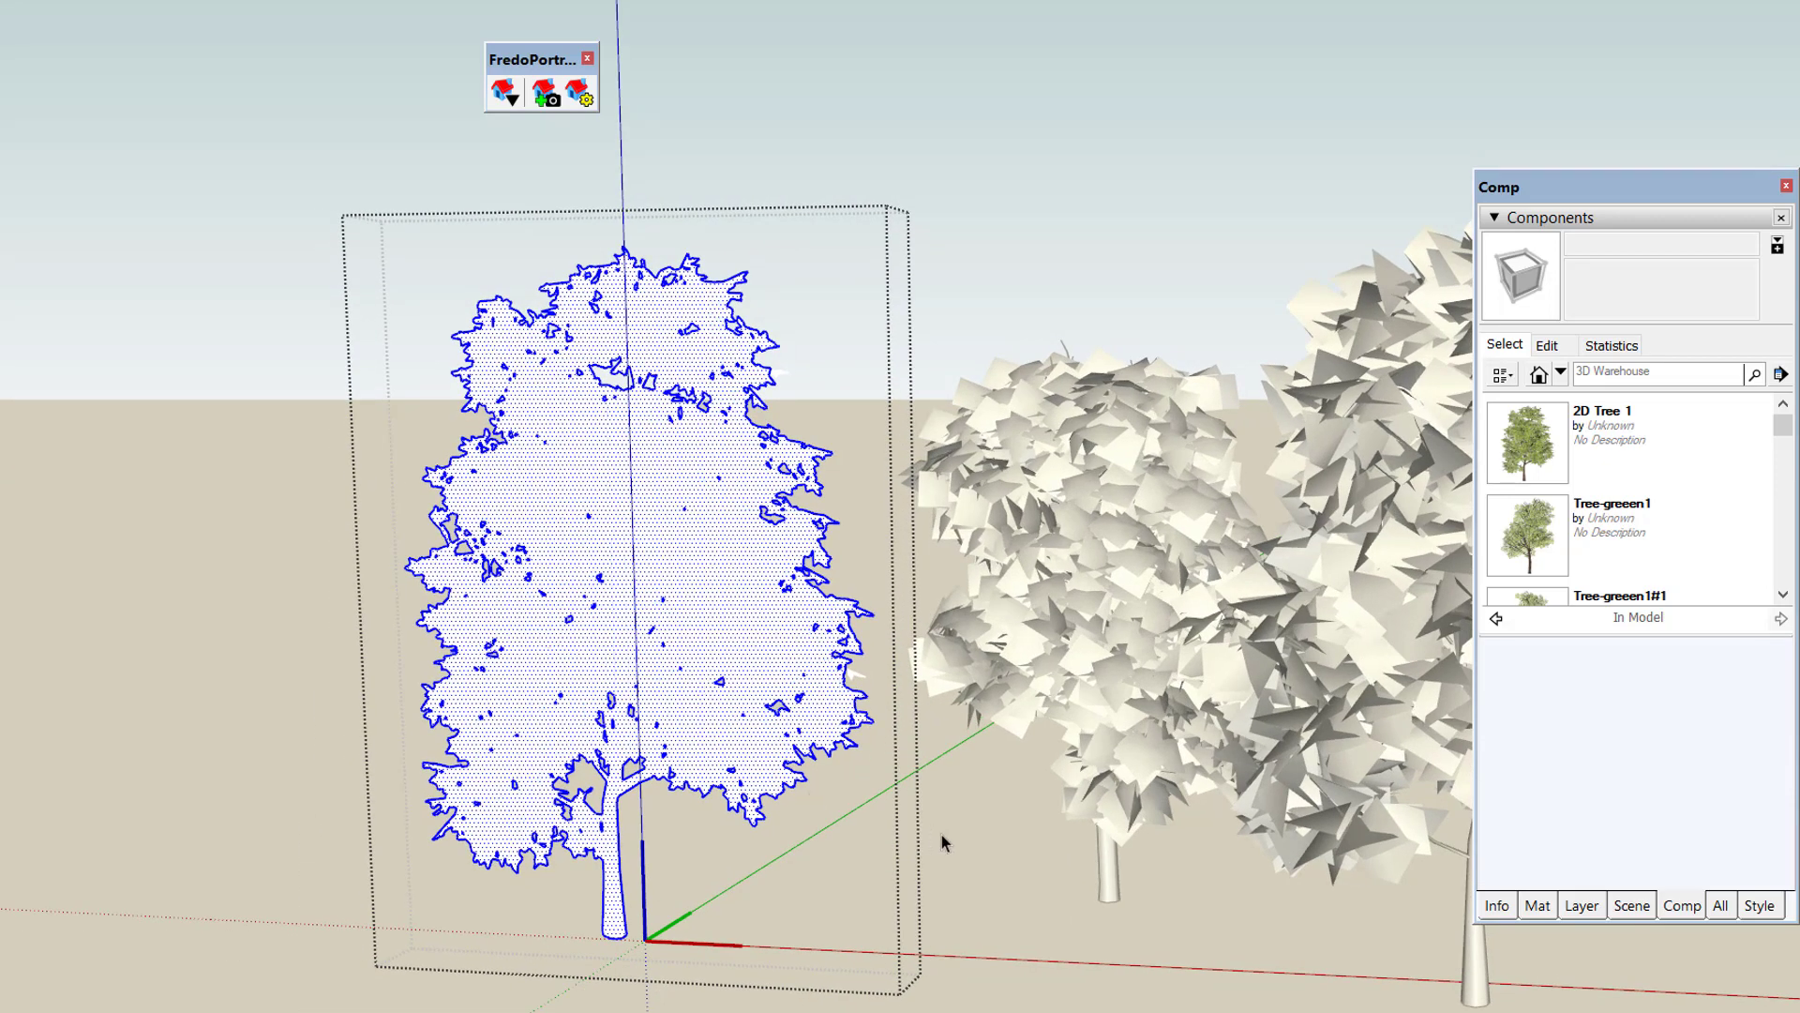
left_click(952, 841)
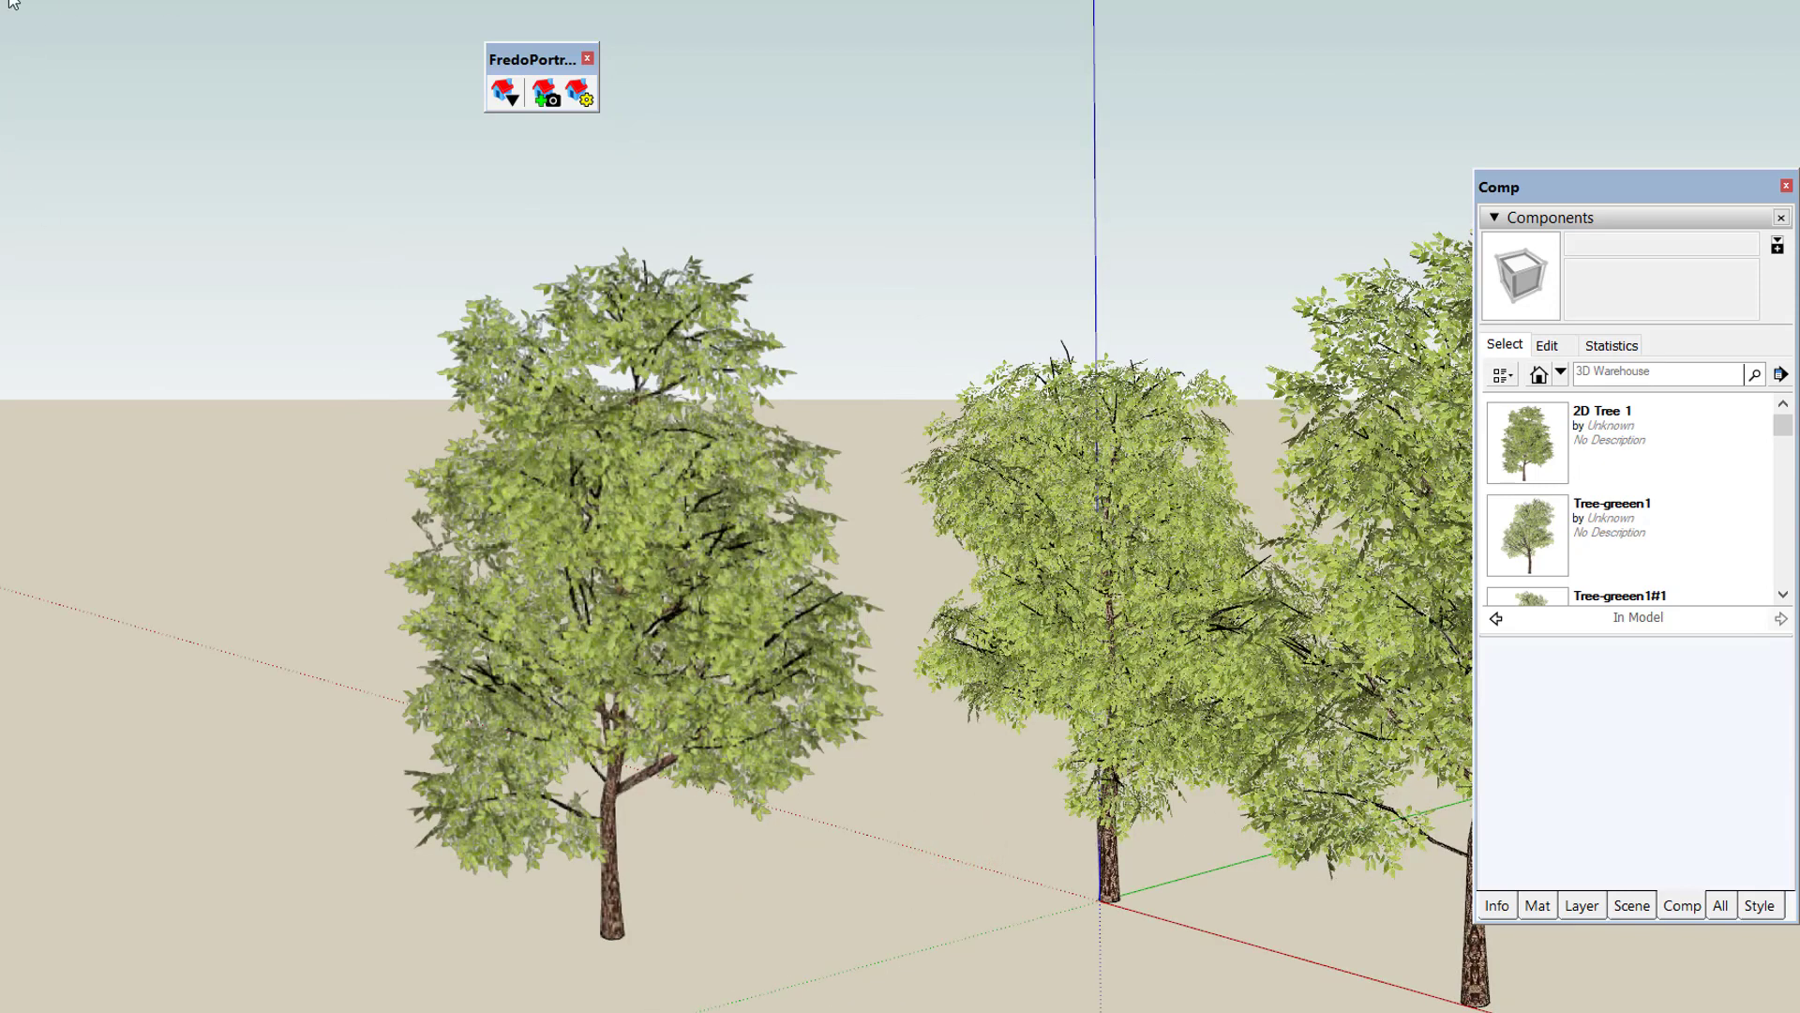
- Turn on shadows and examine from several angles how the 2D tree faces the camera and casts its shadow
key("alt+s")
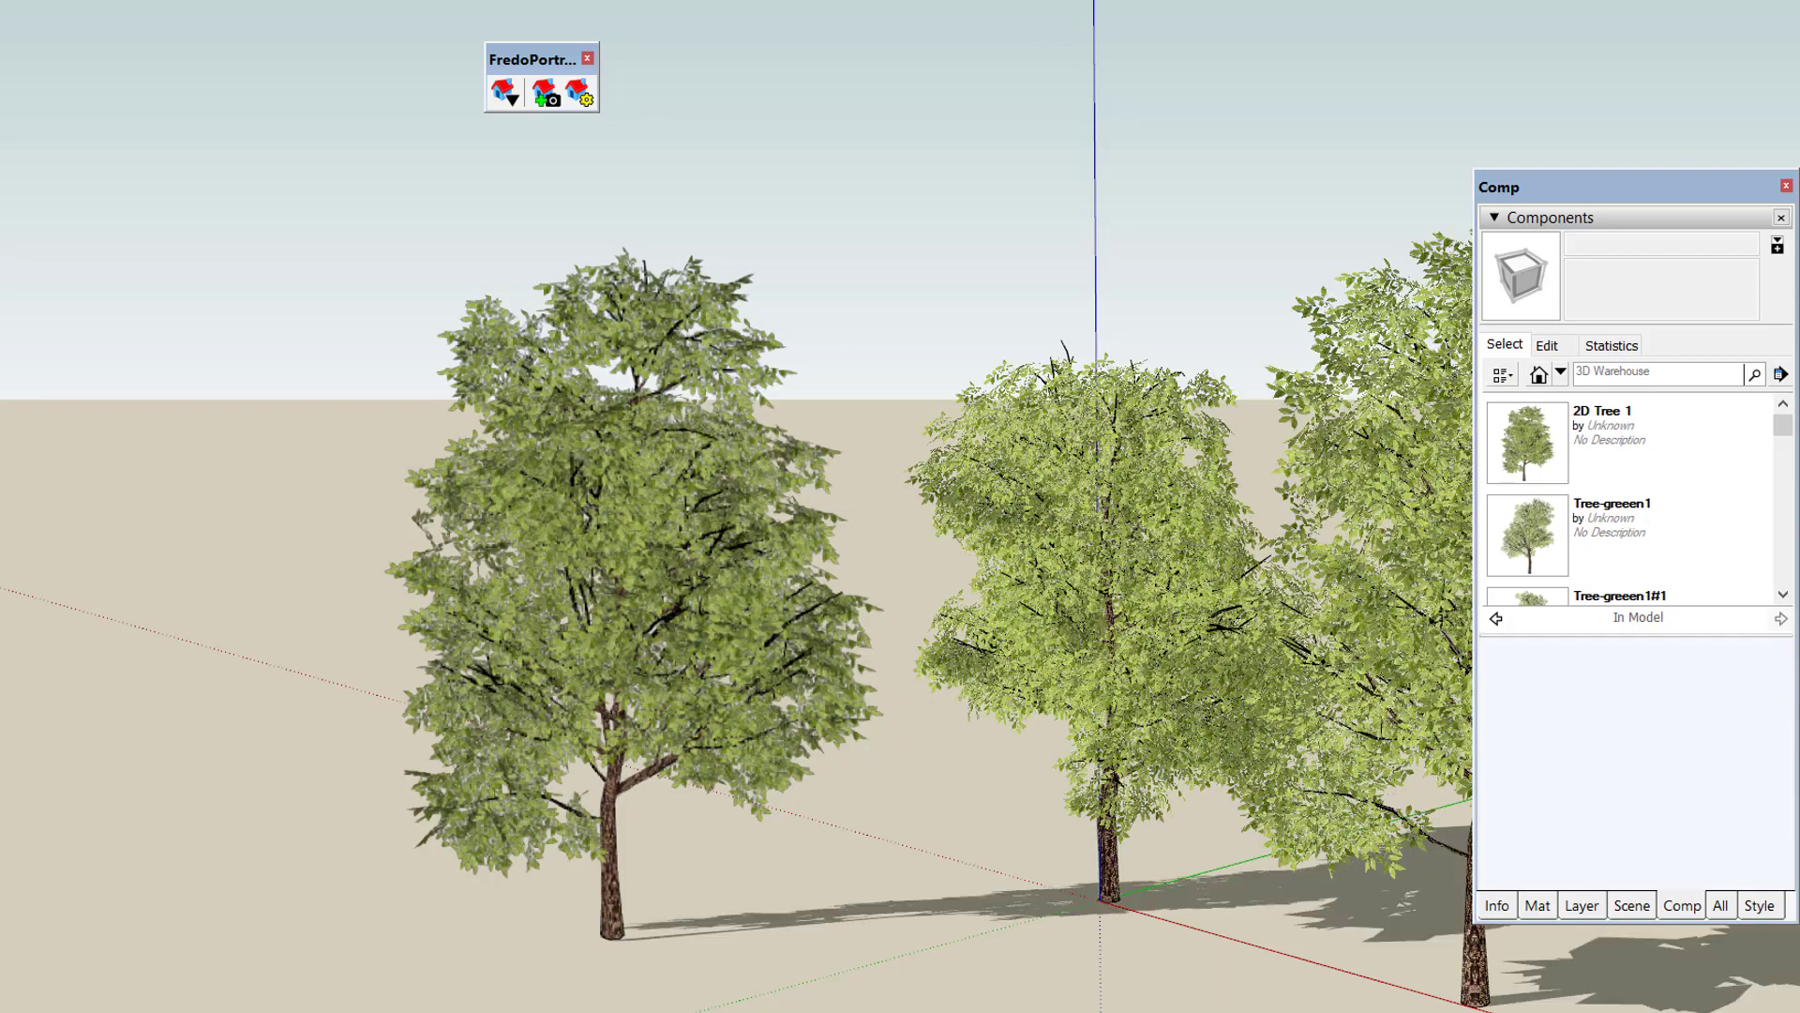
middle_click_drag(904, 796, 828, 823)
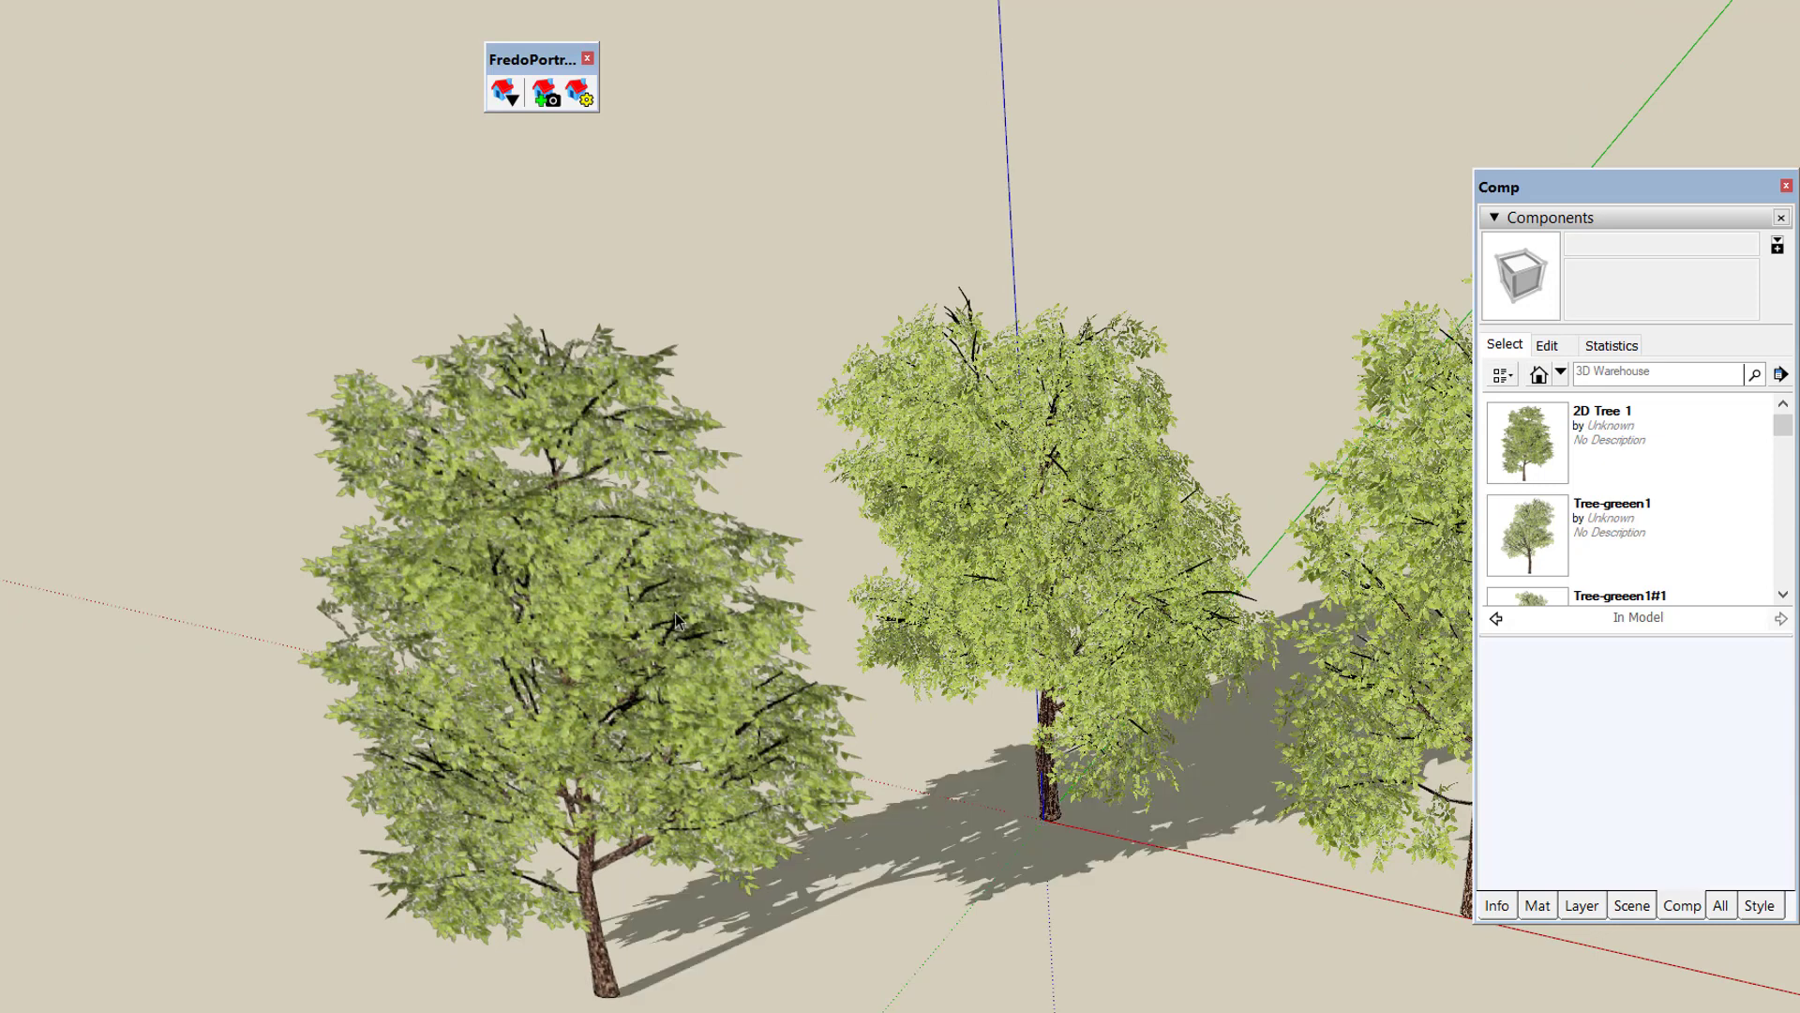
scroll(675, 612, "down", 1)
scroll(683, 667, "up", 1)
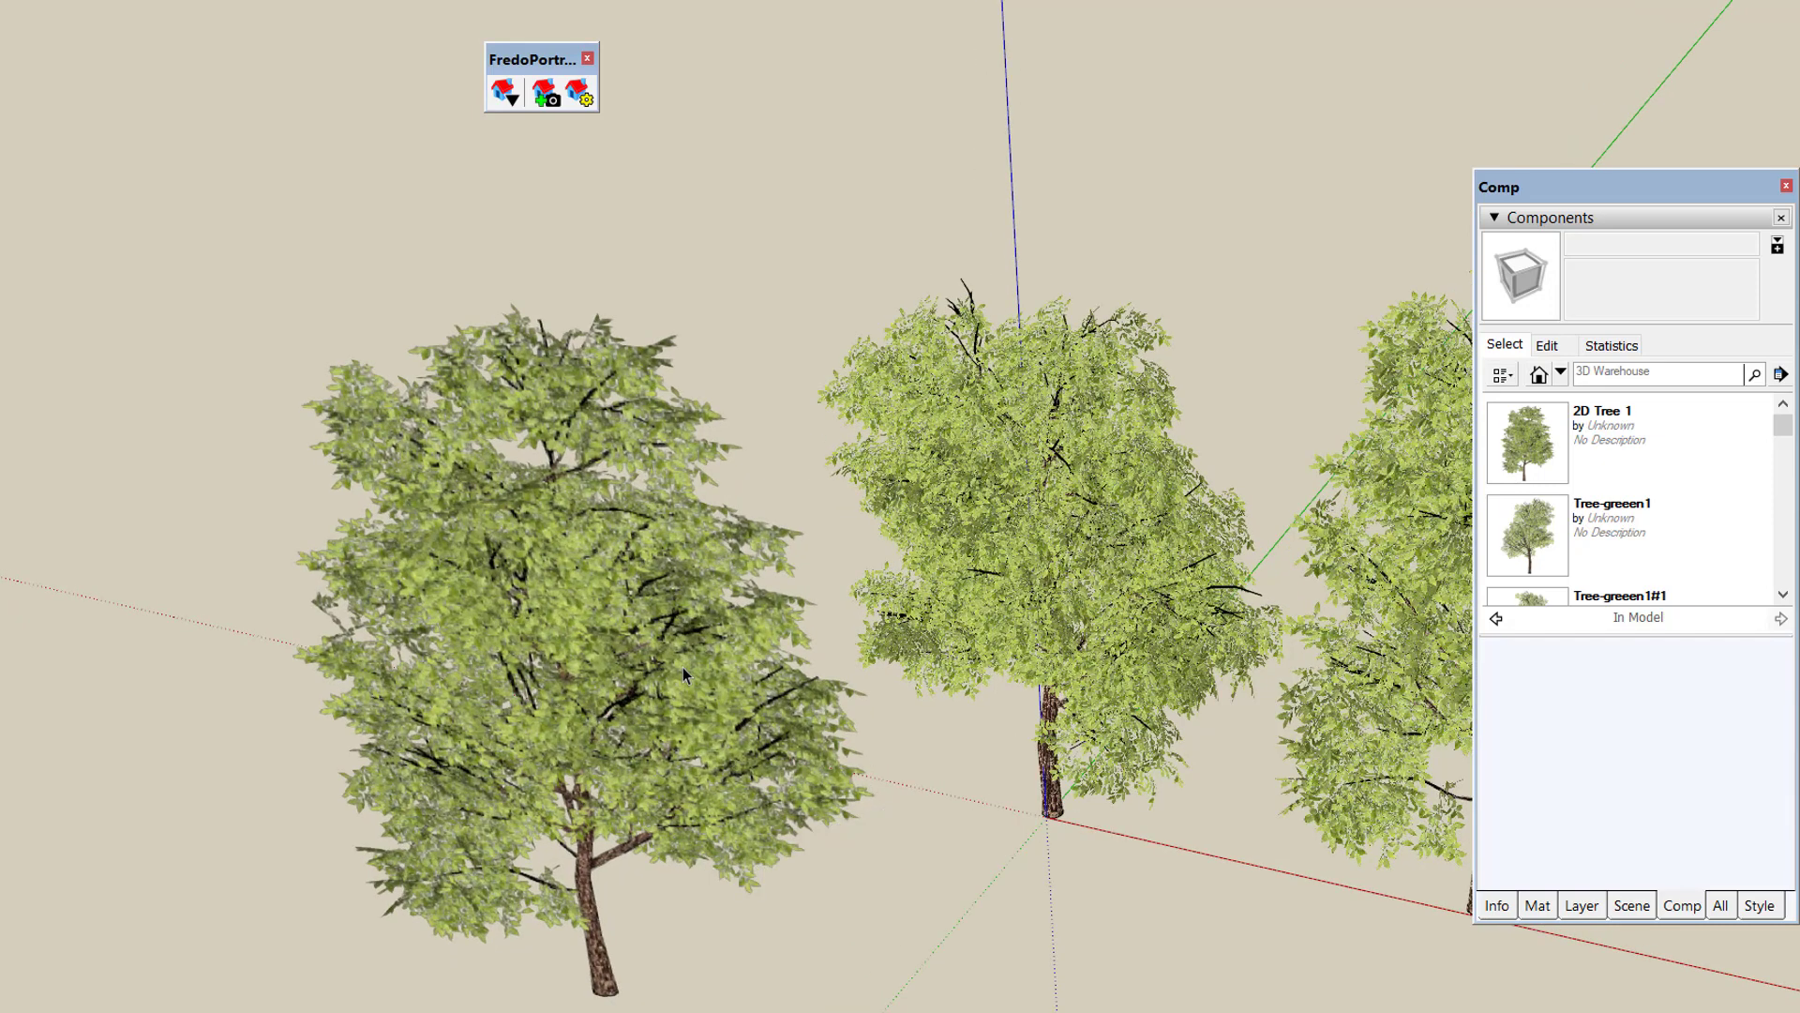
scroll(682, 667, "down", 1)
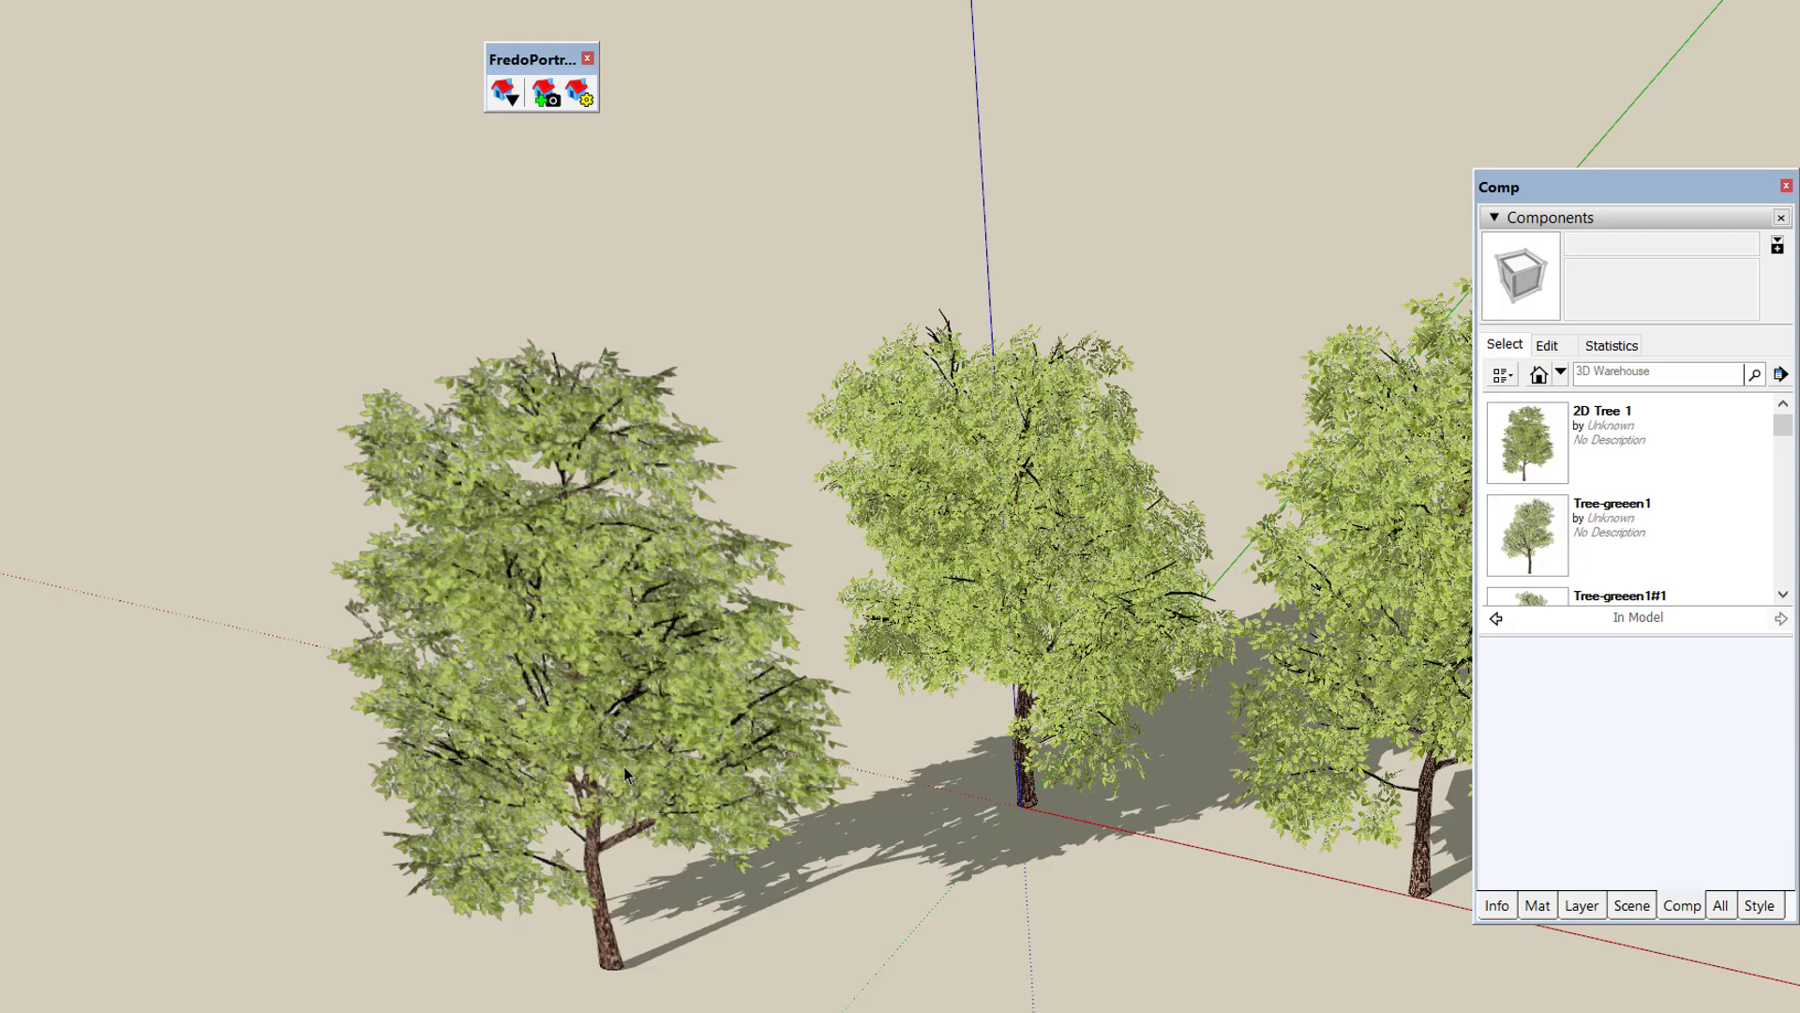
middle_click_drag(560, 776, 1746, 795)
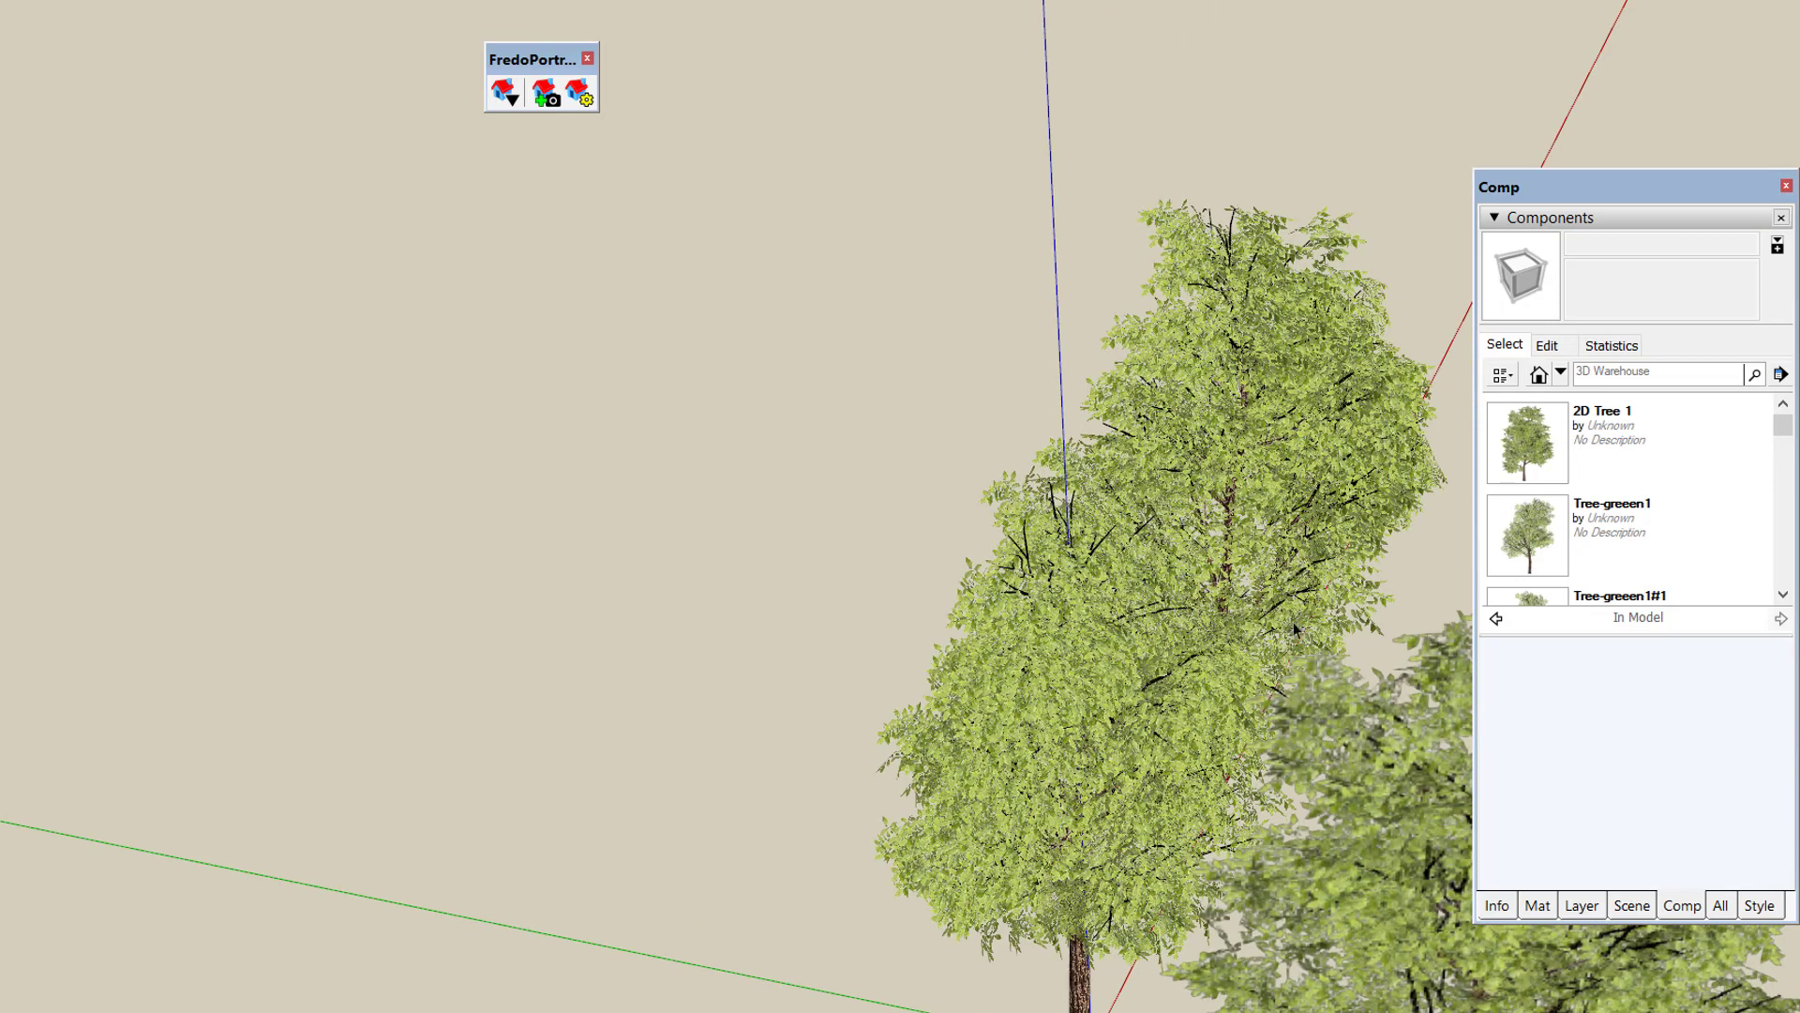
scroll(761, 452, "down", 2)
scroll(730, 475, "down", 2)
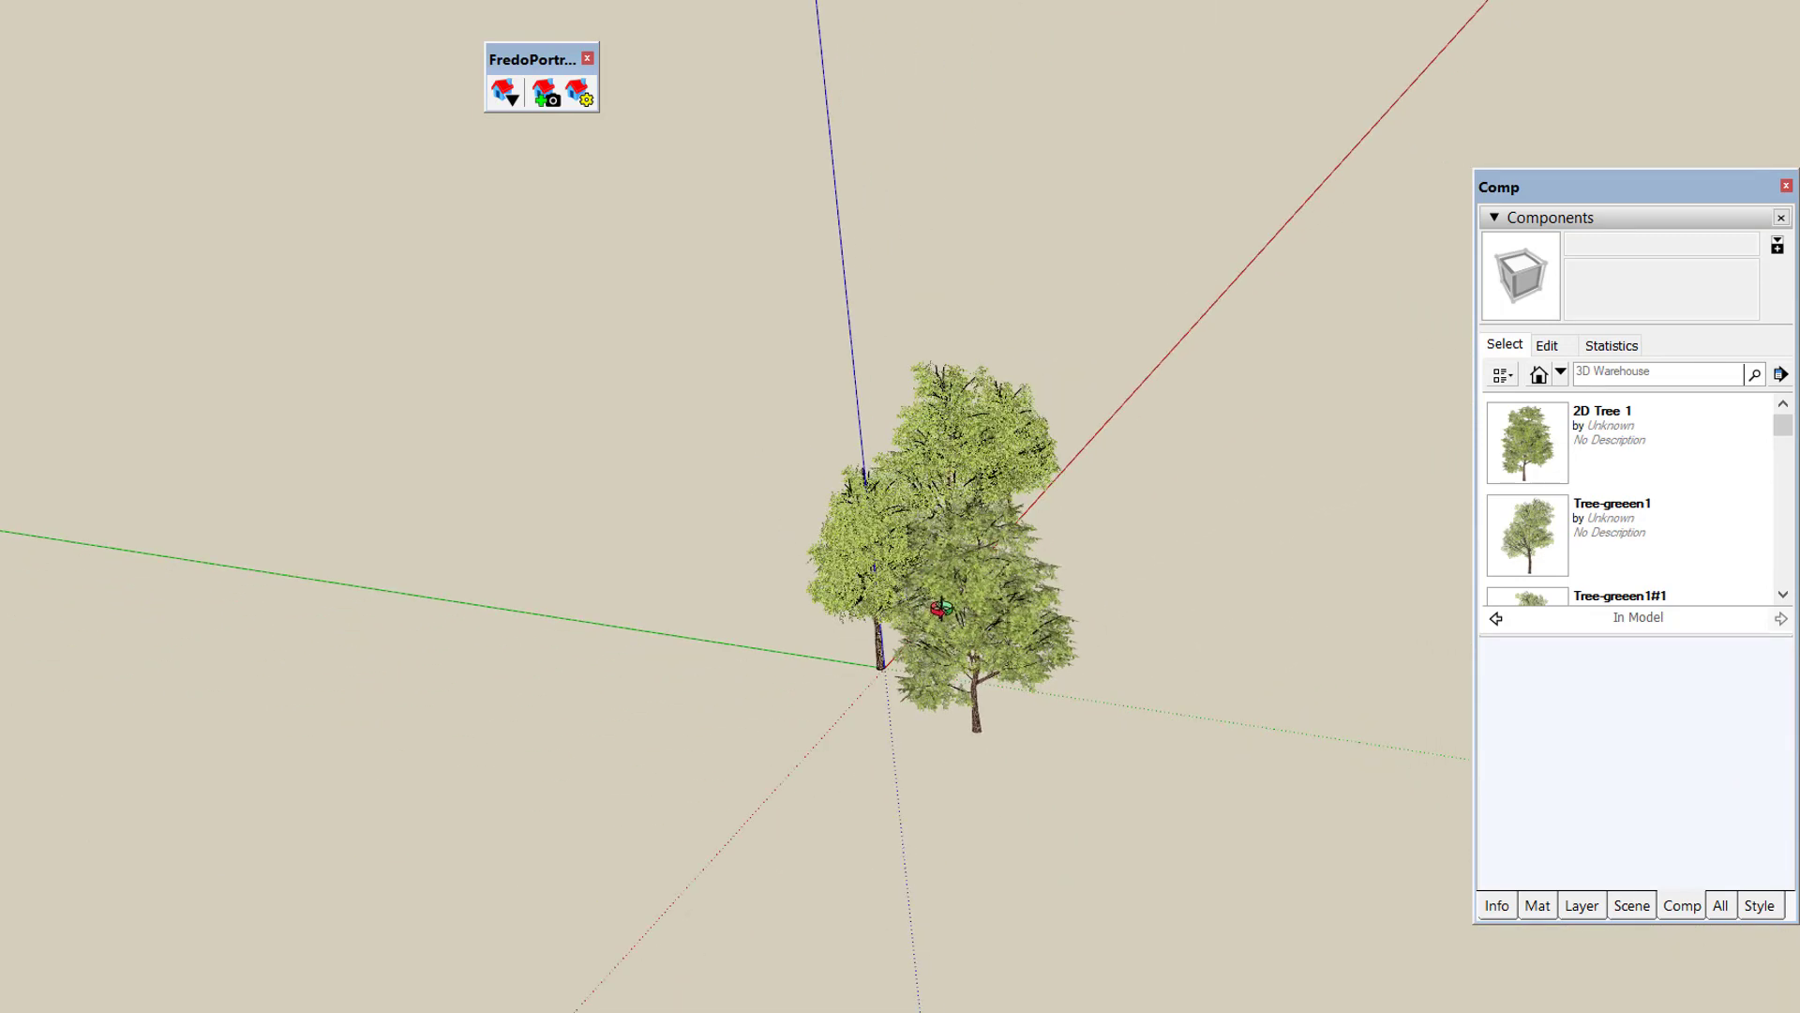
middle_click_drag(937, 608, 1273, 609)
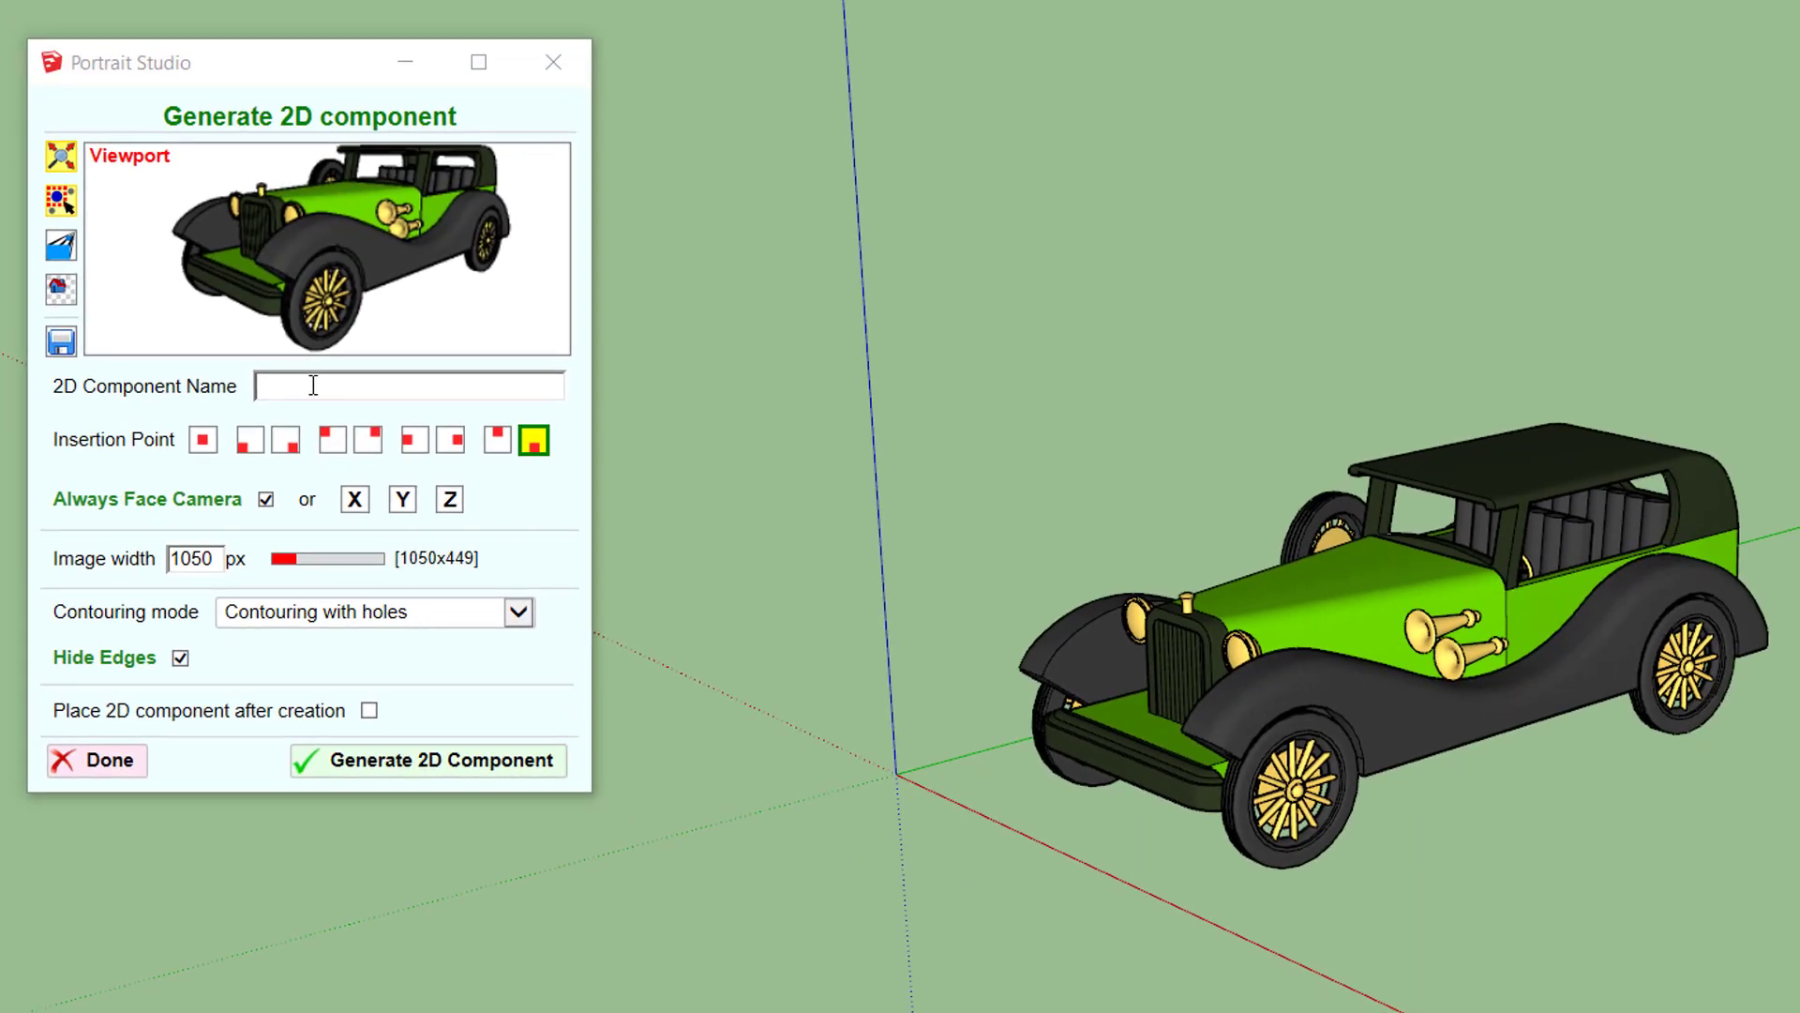
- Generate a 2D component of the green vintage car named "2d Car" and place it in the model beside the car
left_click(313, 385)
type("2d")
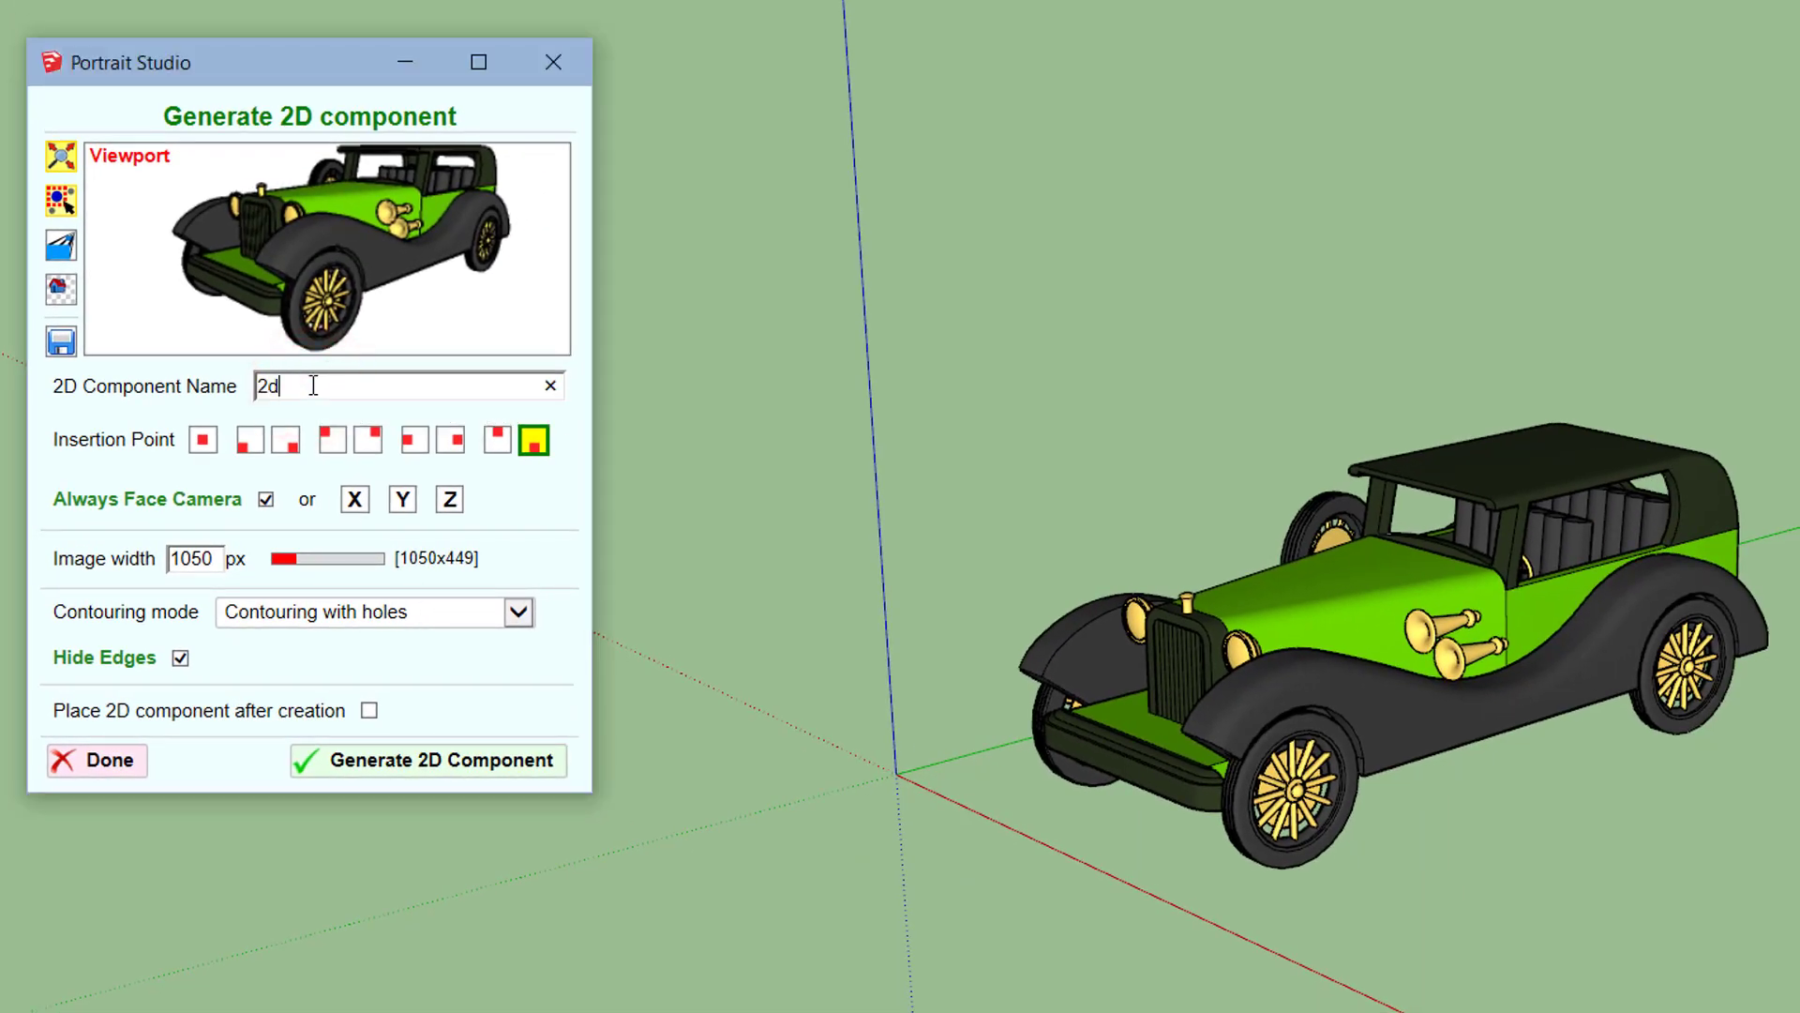
type(" Car")
left_click(506, 767)
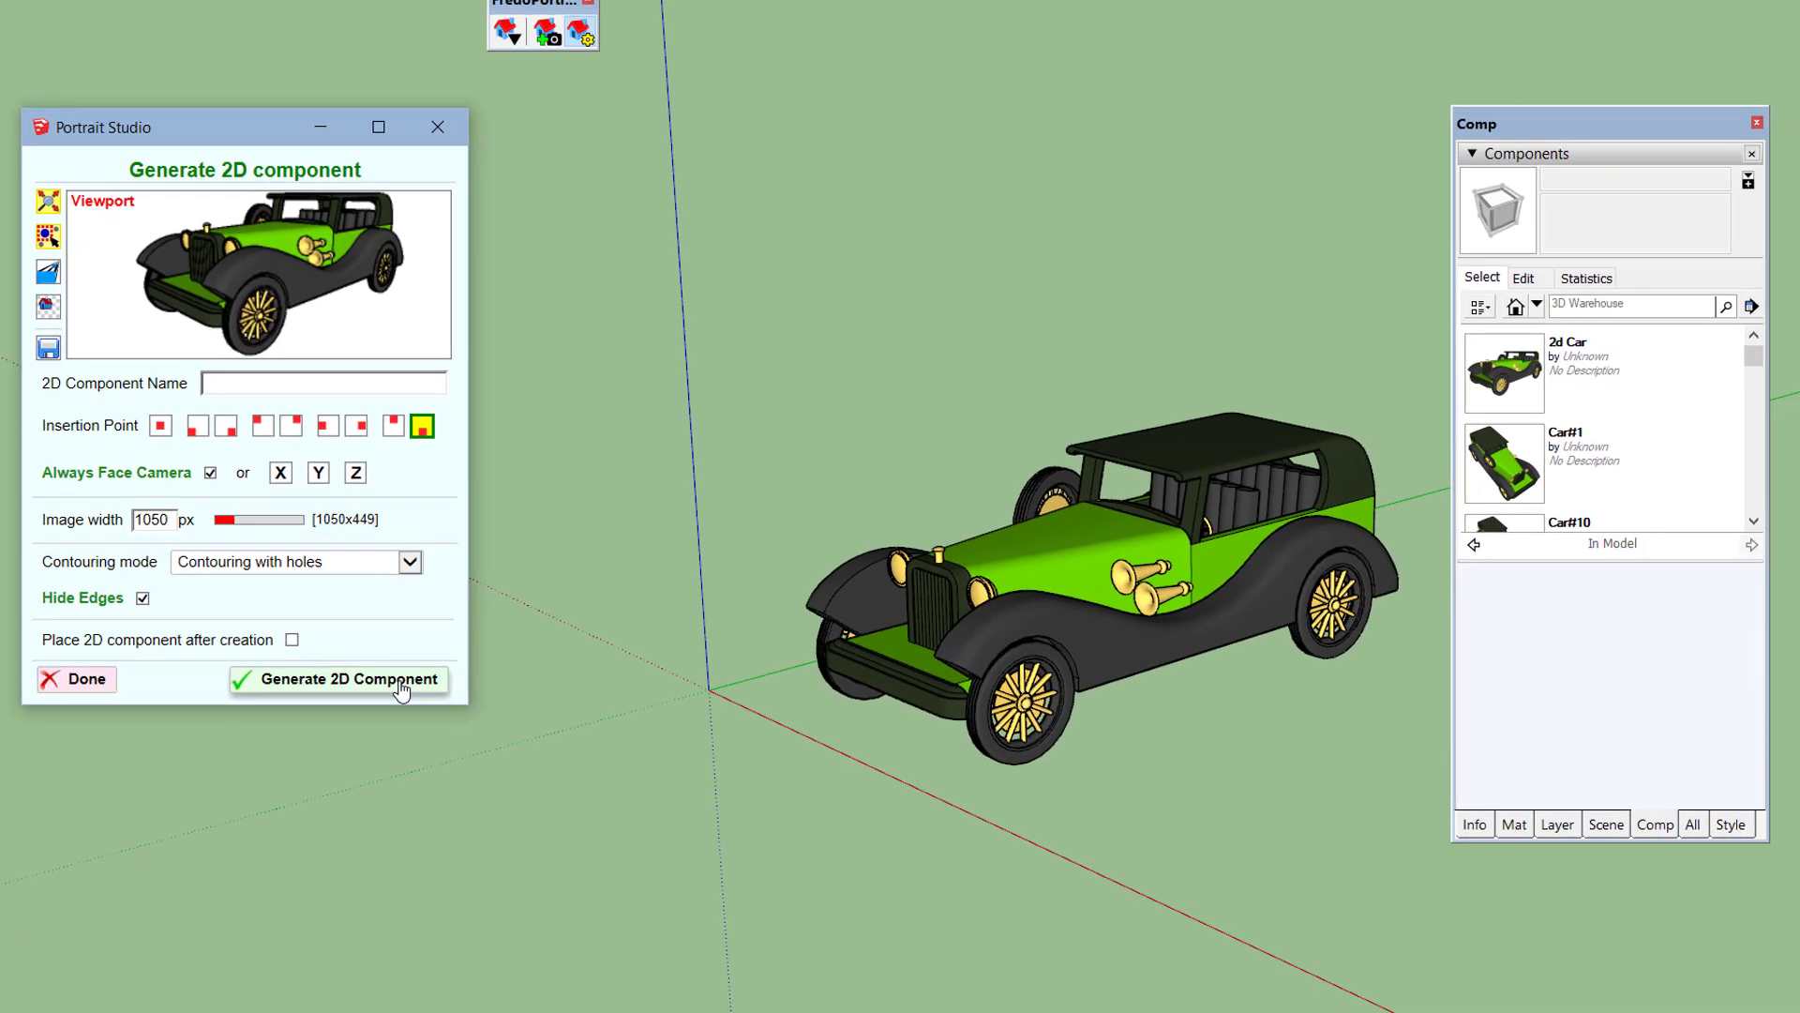
left_click(1505, 366)
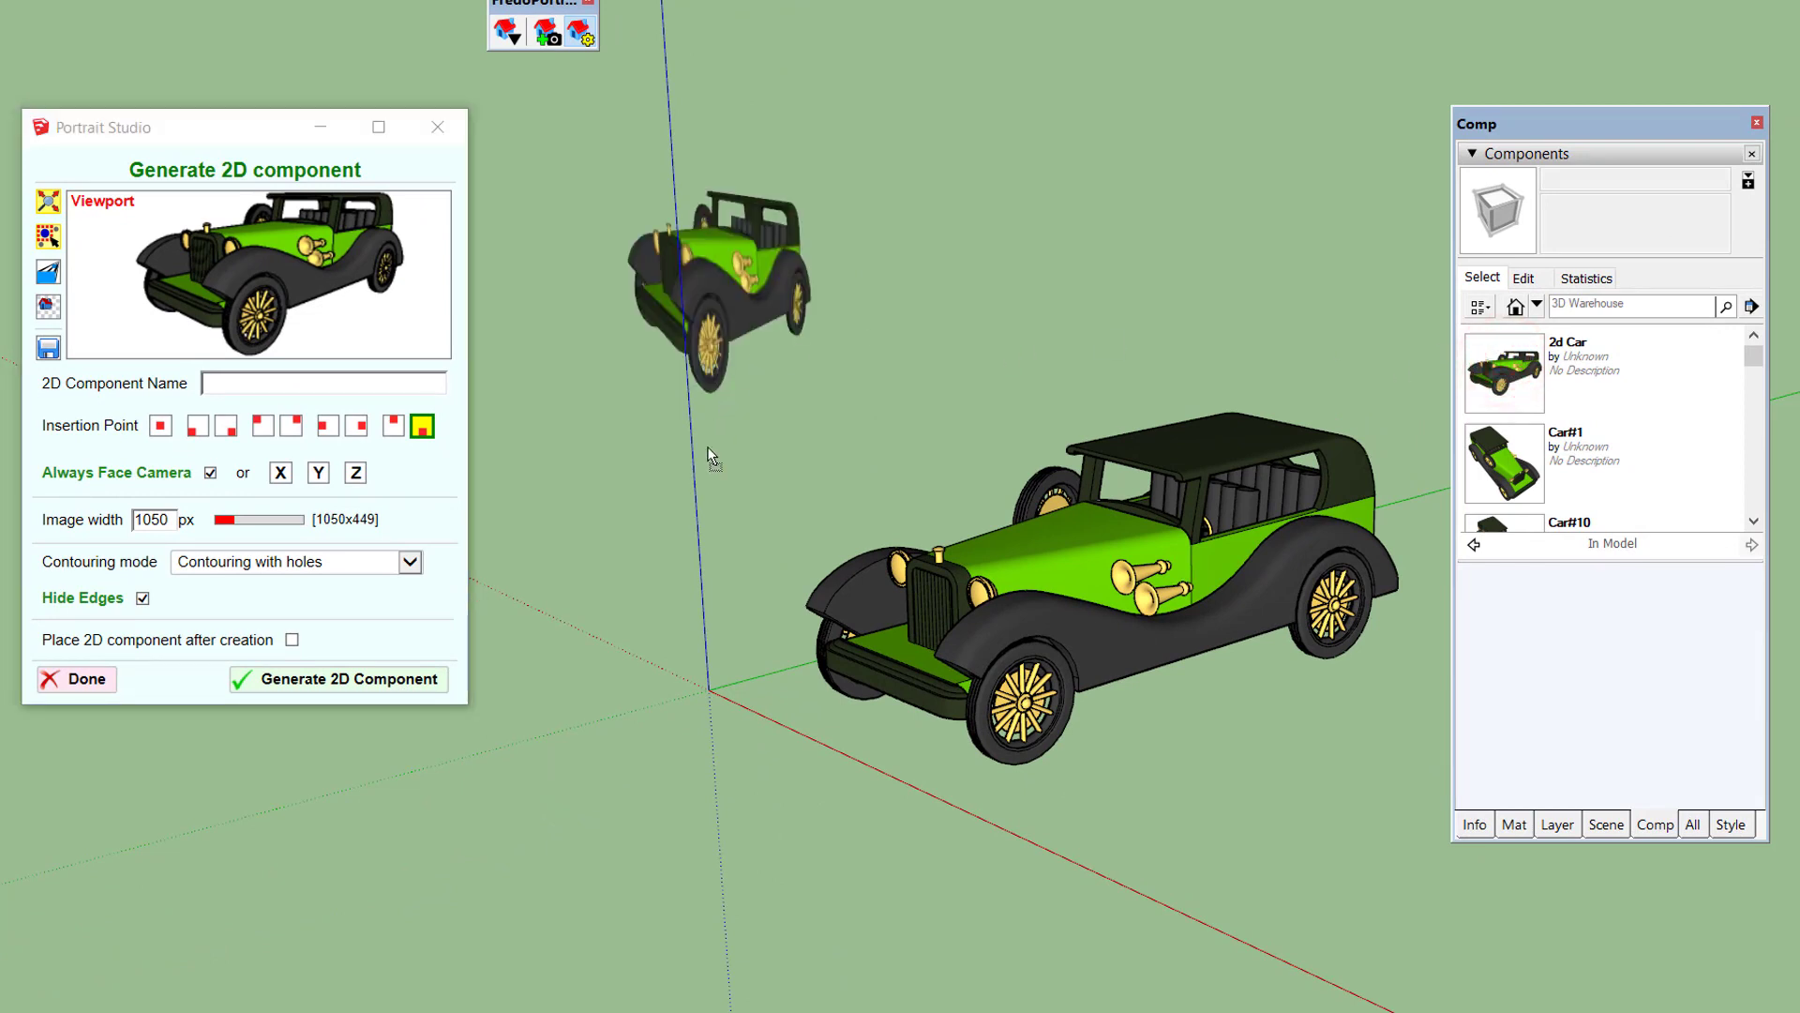
left_click(729, 533)
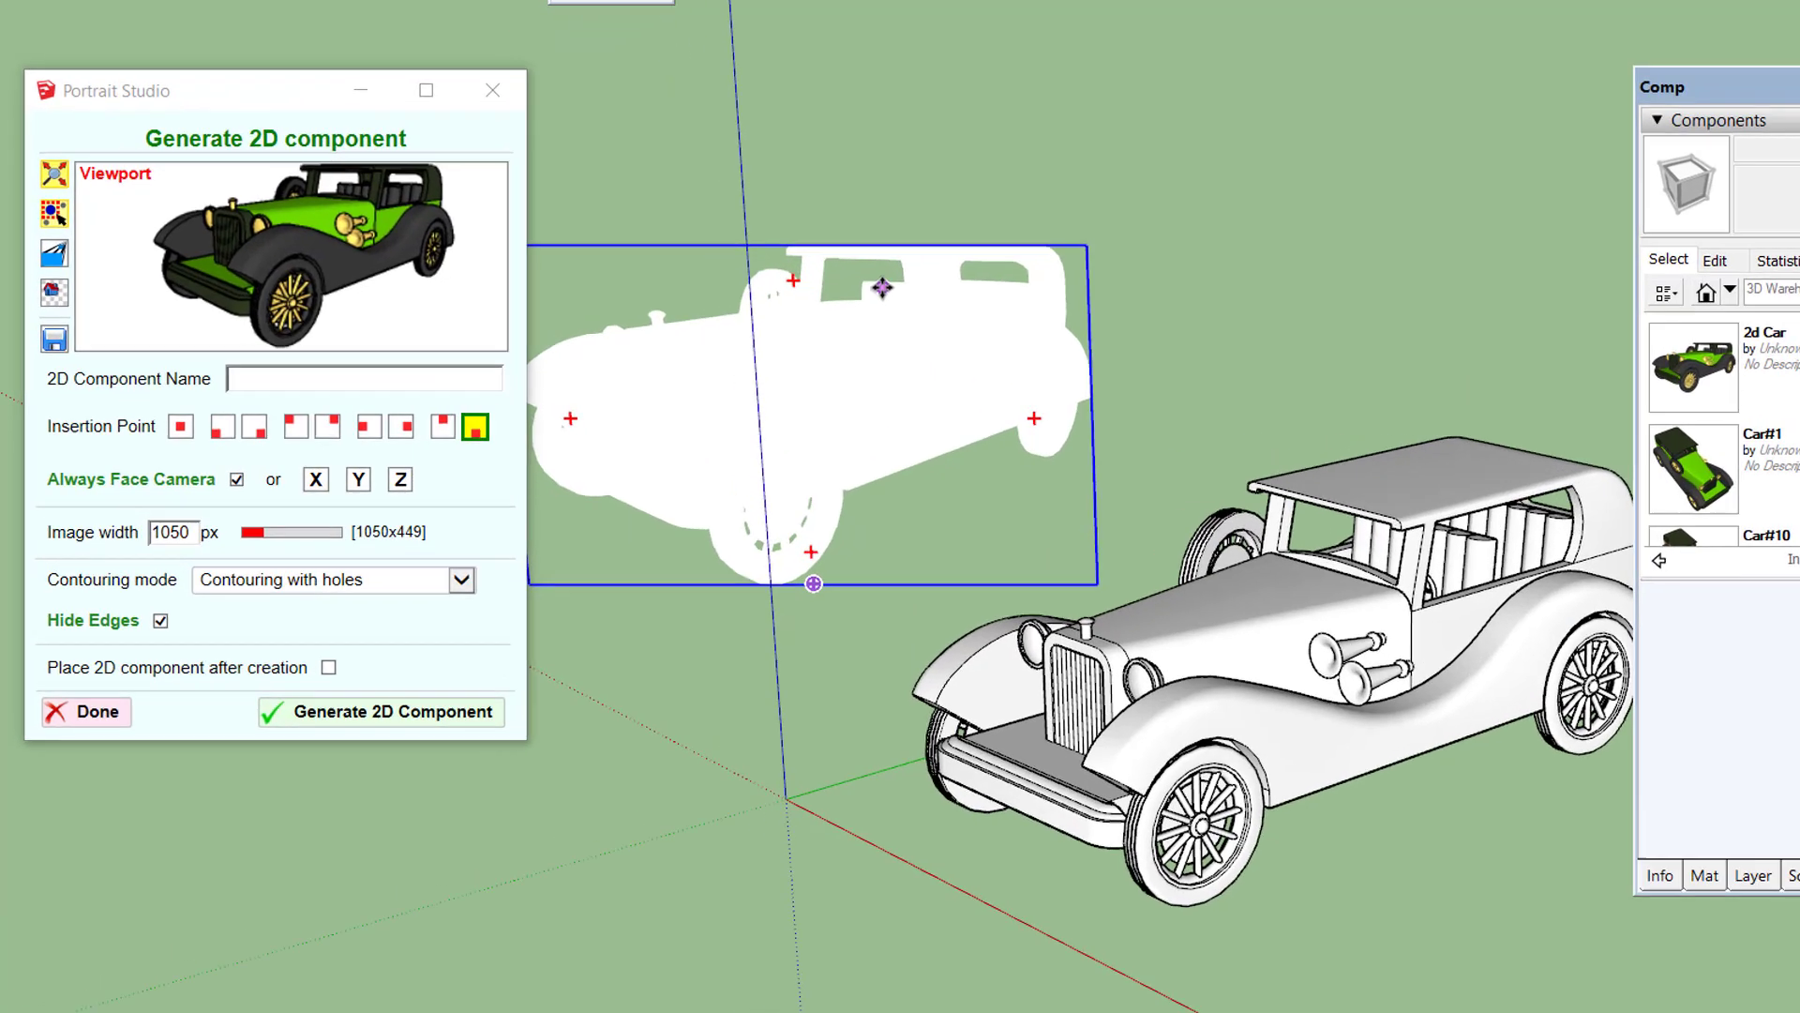
- Open the placed "2d Car" component, select its face to inspect the contour with holes, and exit the component
key("space")
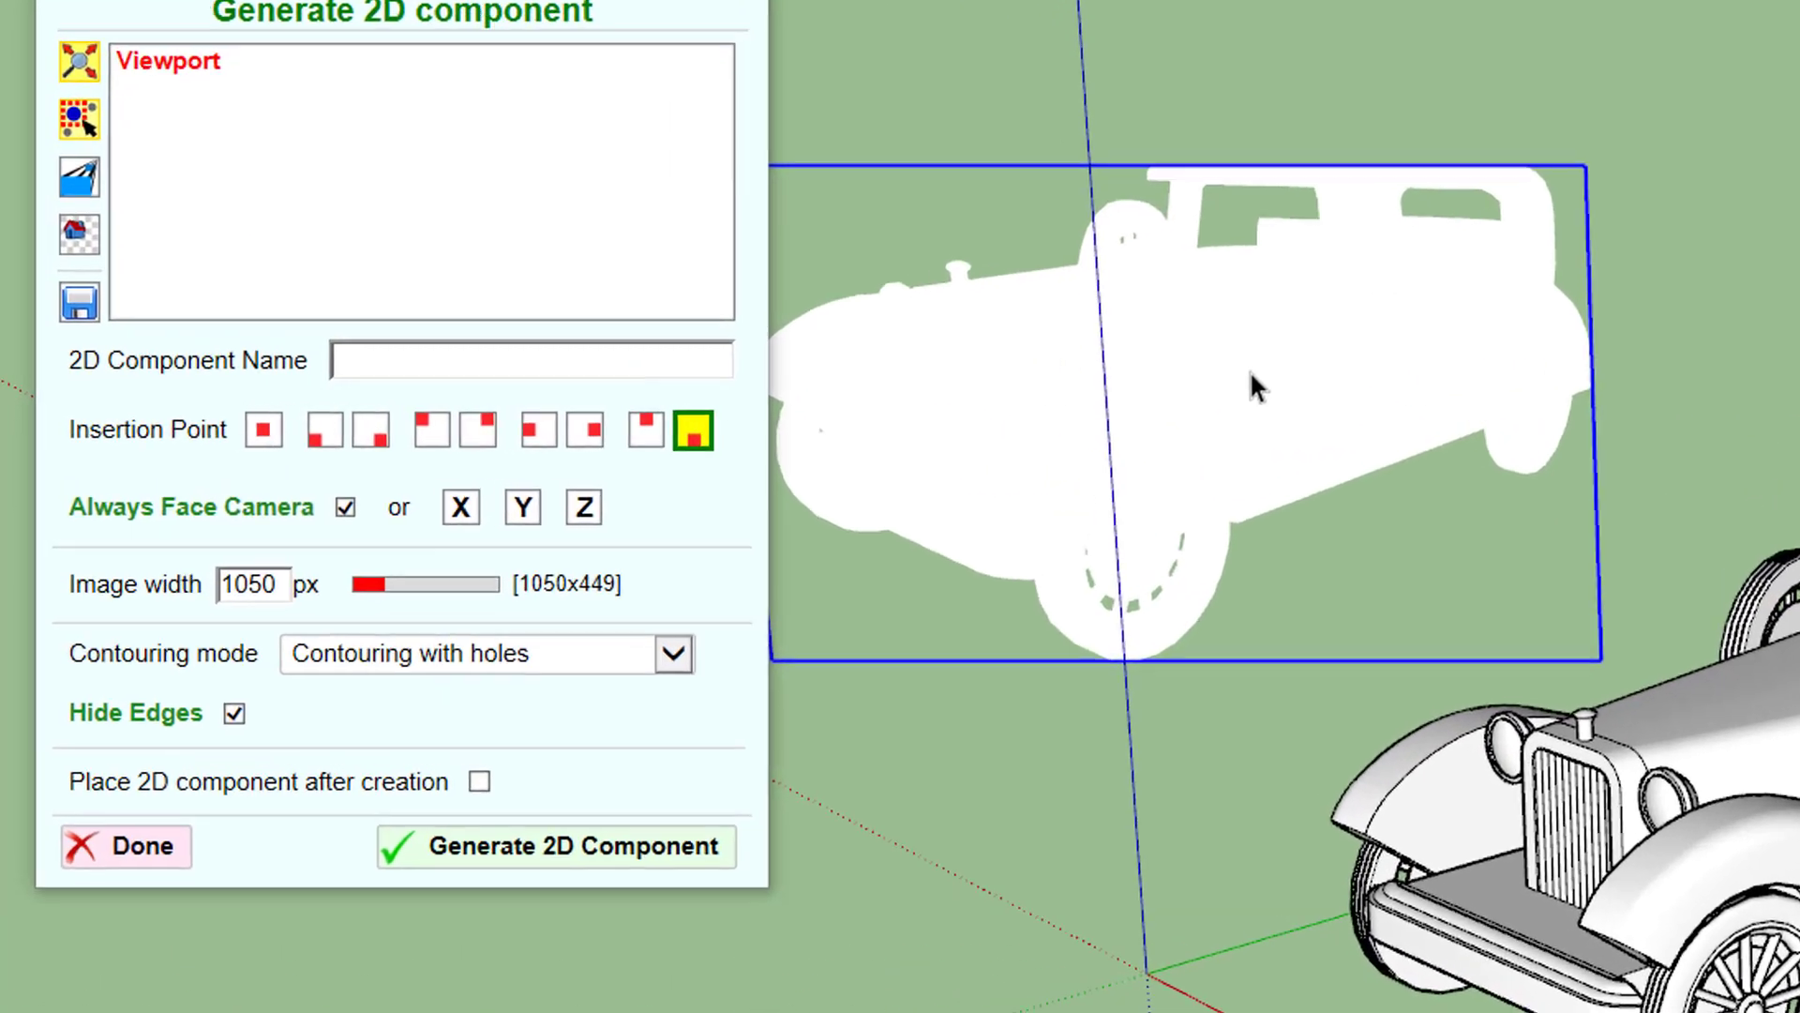
double_click(764, 377)
left_click(1294, 373)
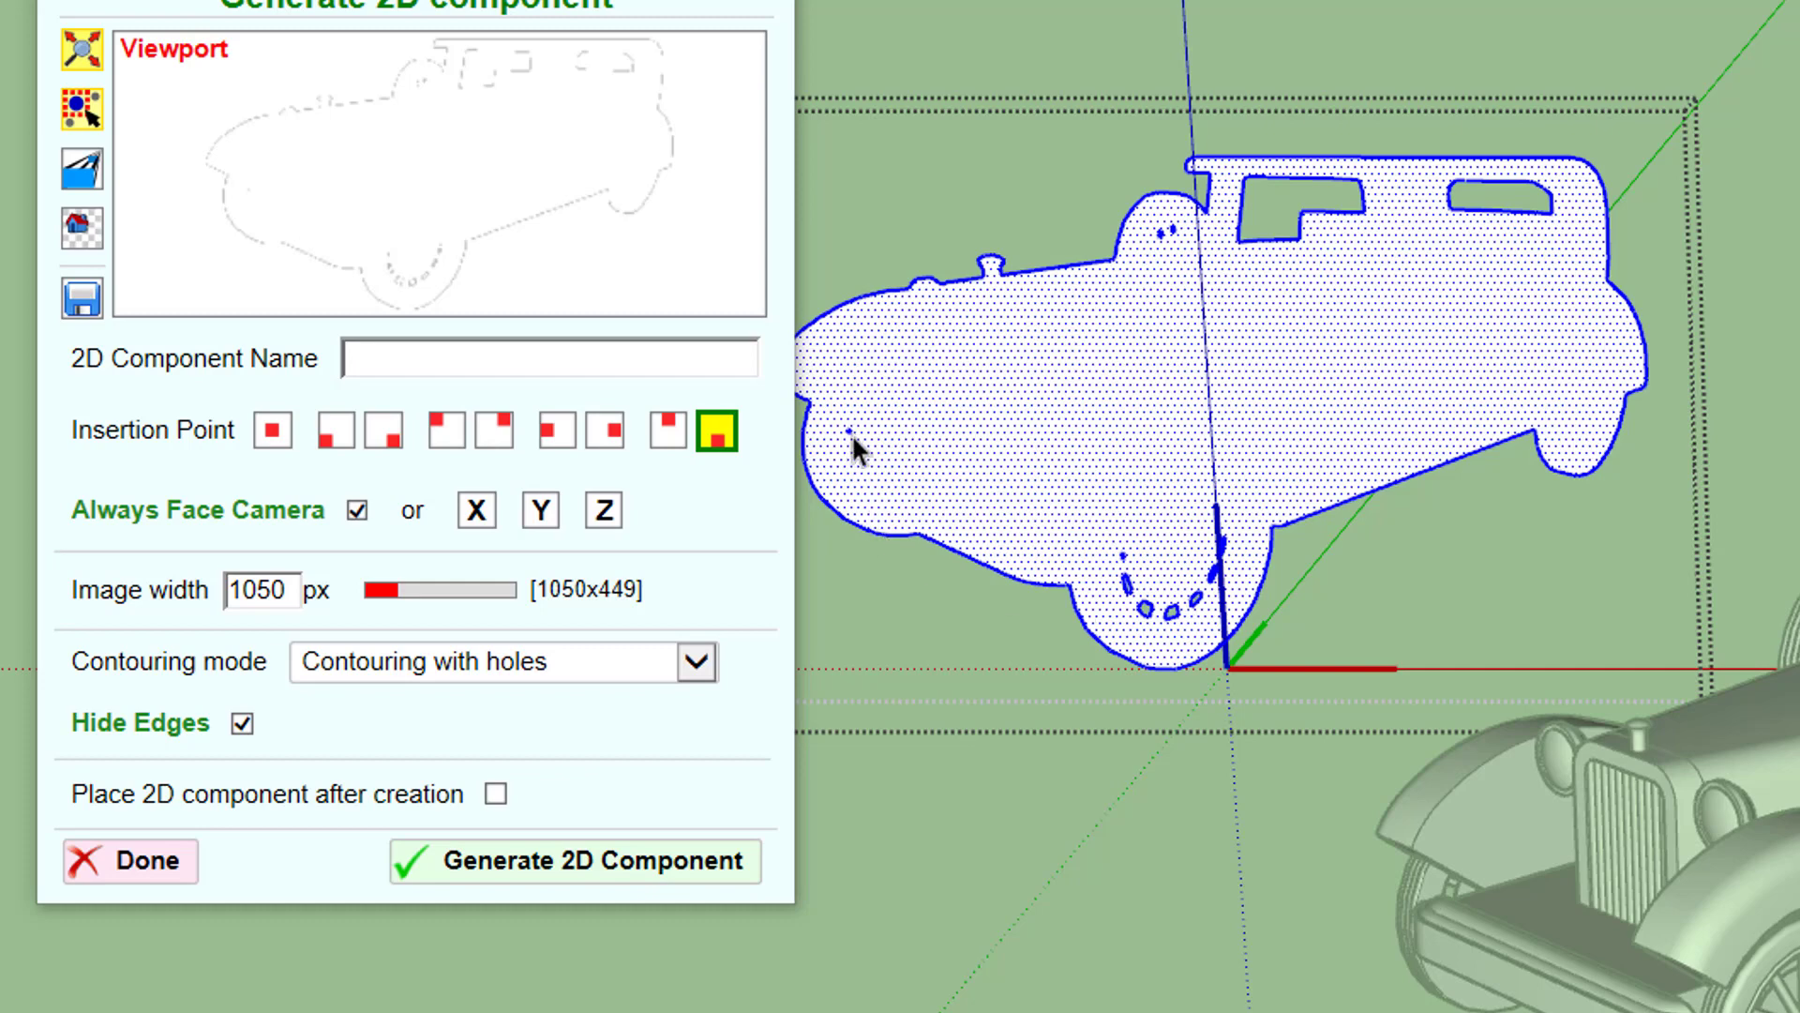
left_click(1105, 853)
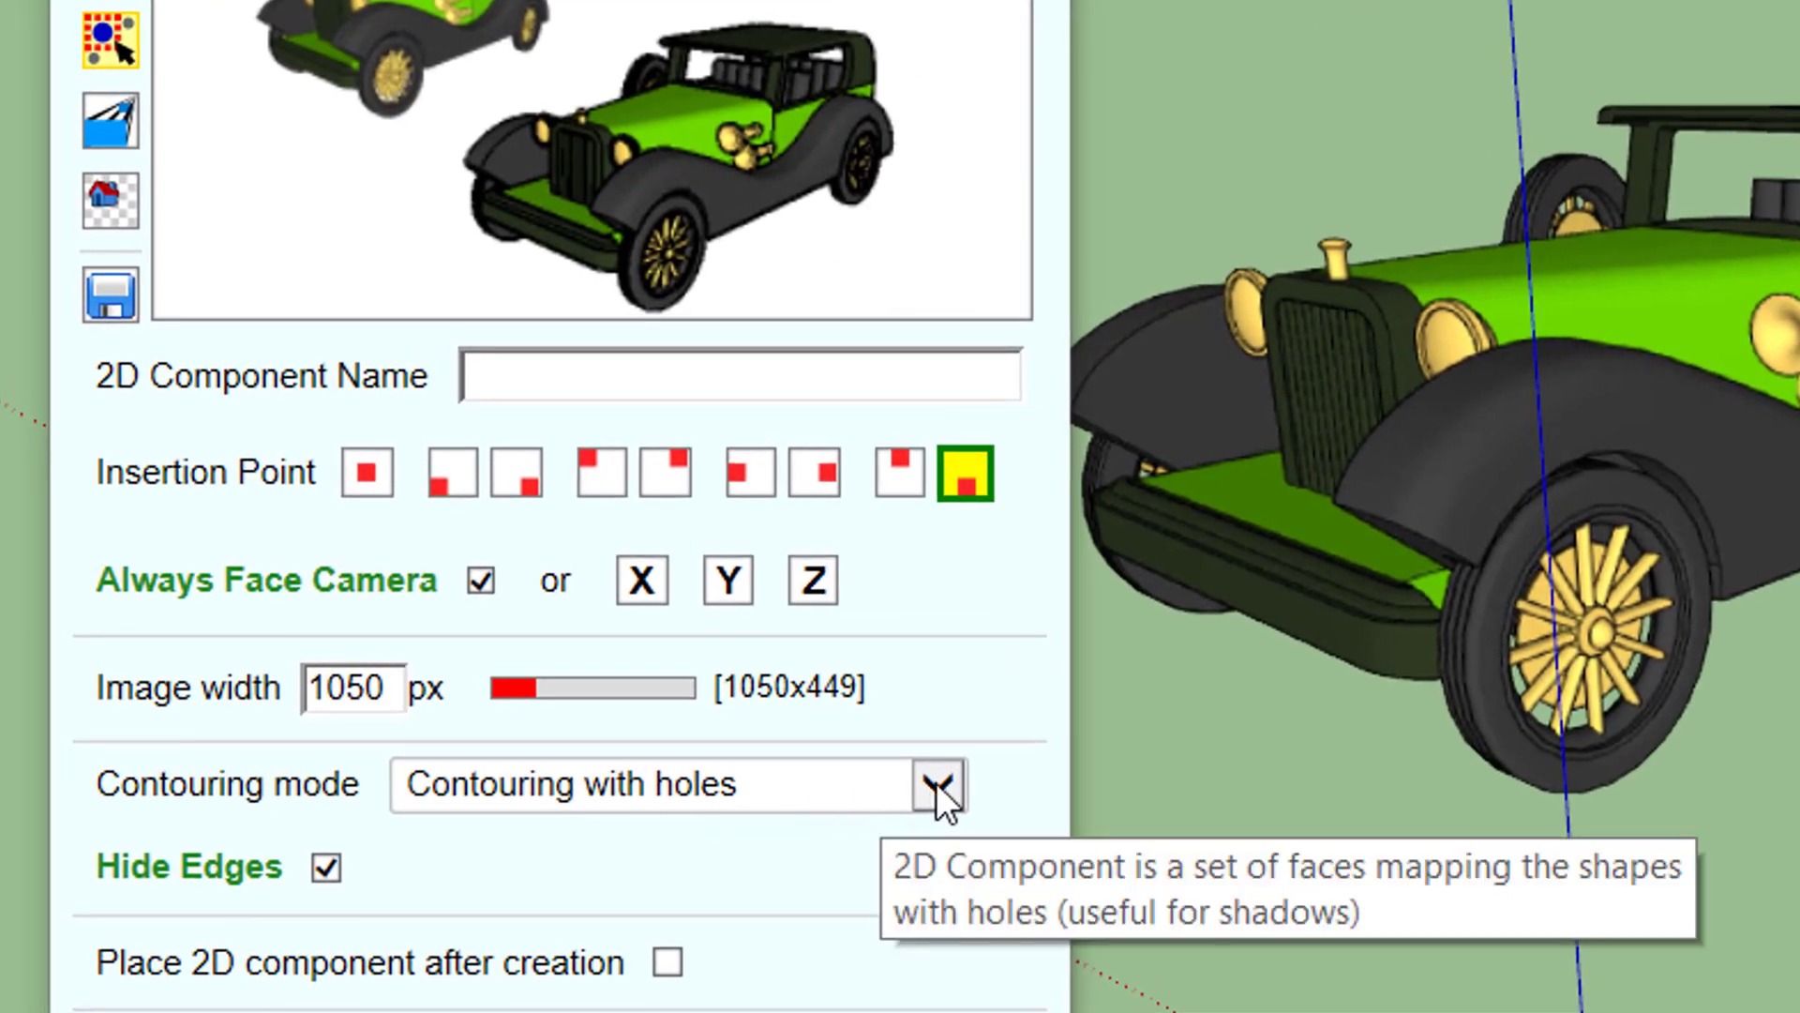
- Generate a 2D component of the 3D car named "2D car silhouette" using the Silhouette (External Contouring) mode
left_click(940, 784)
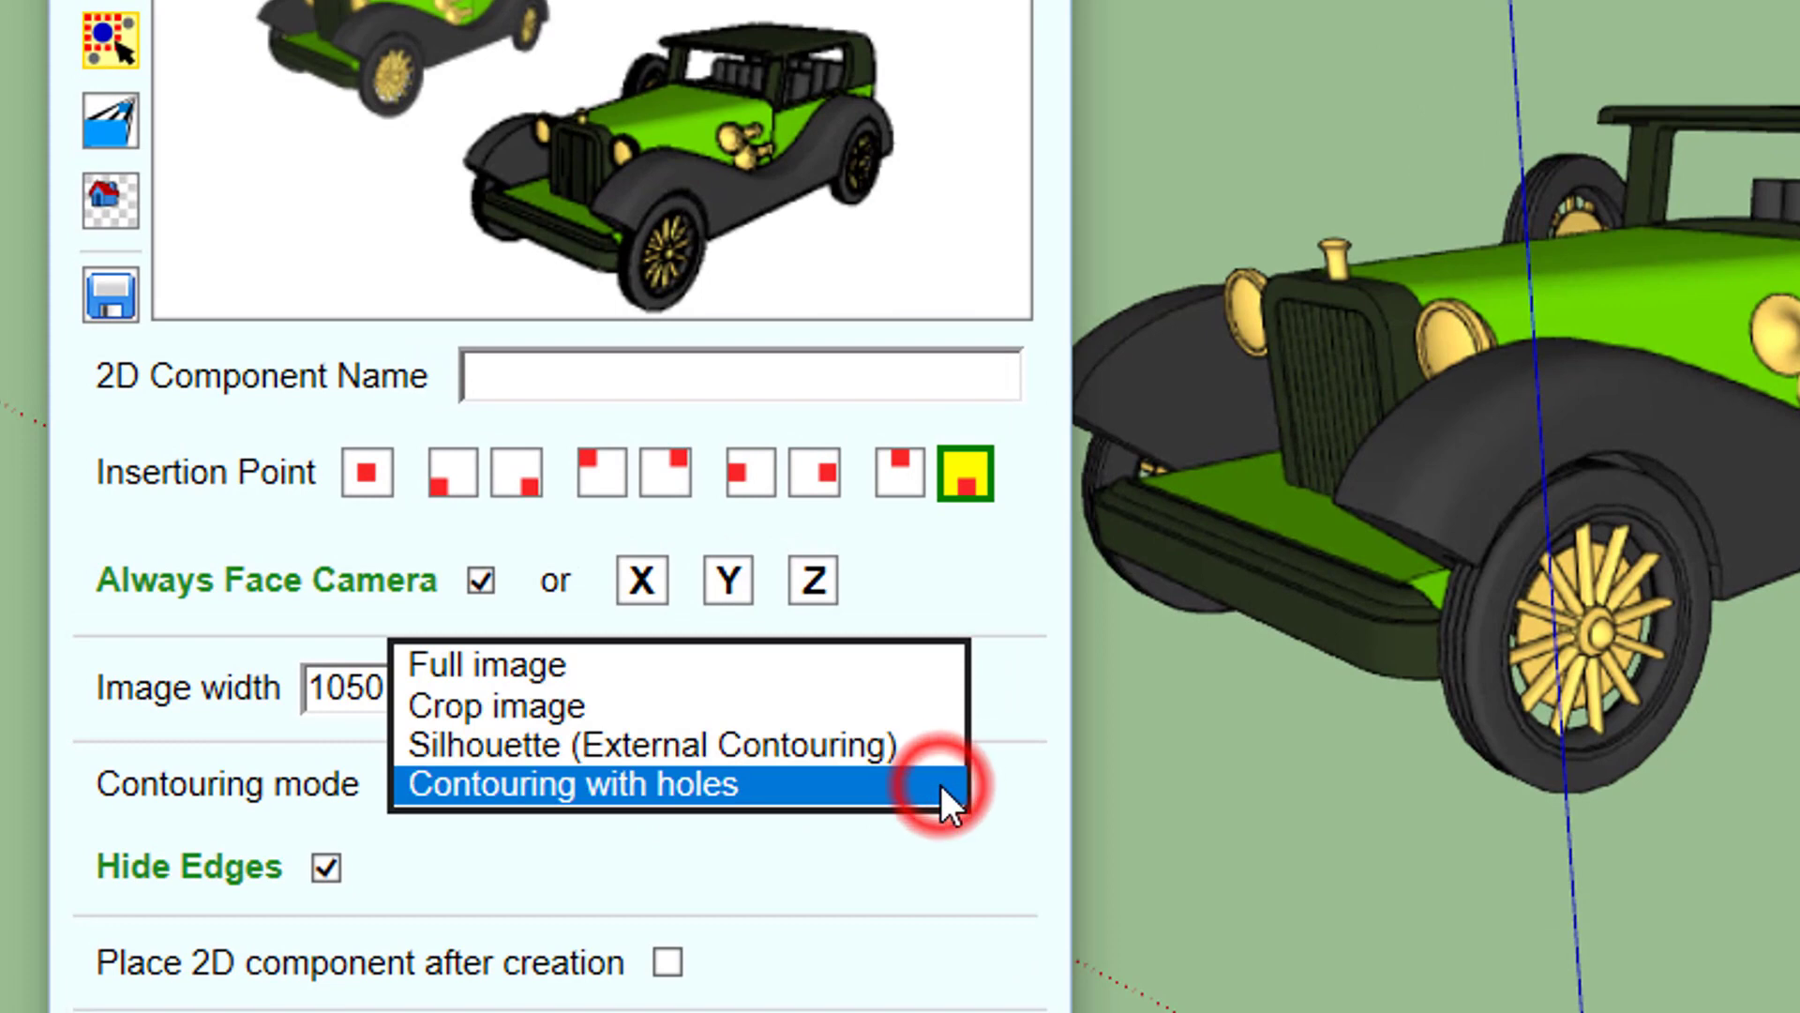
left_click(857, 743)
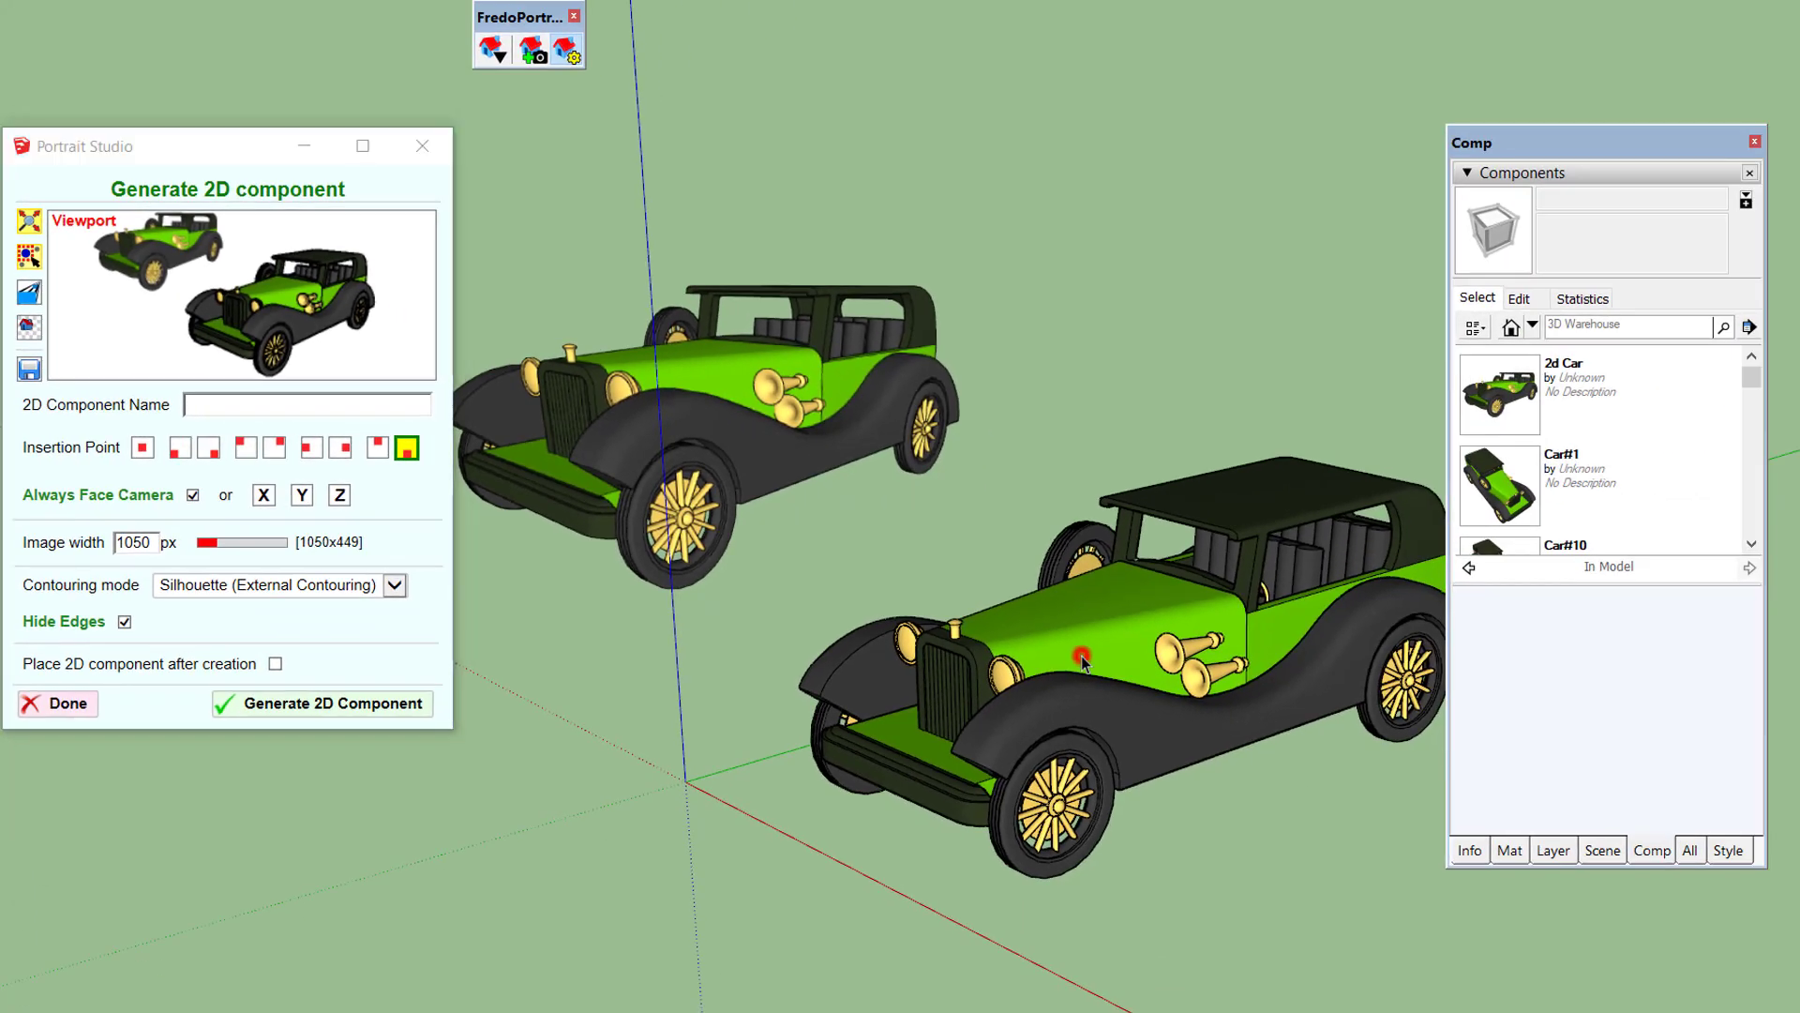
left_click(1159, 677)
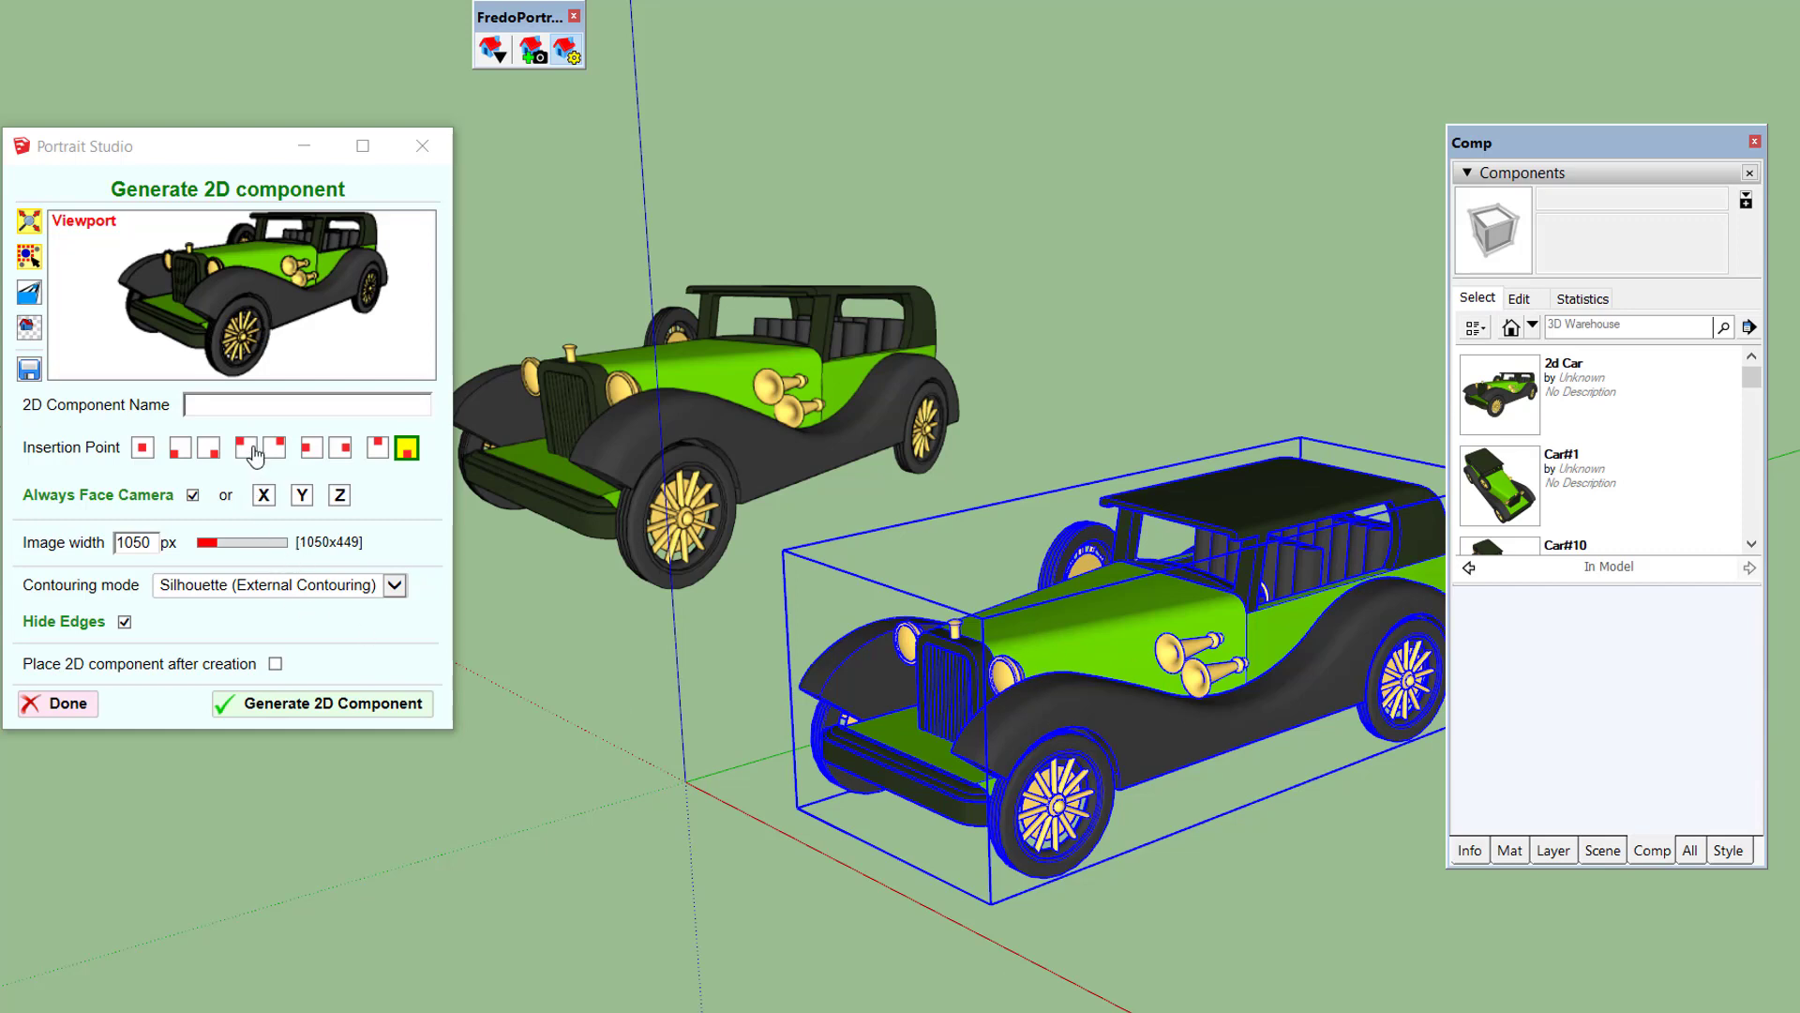
left_click(248, 404)
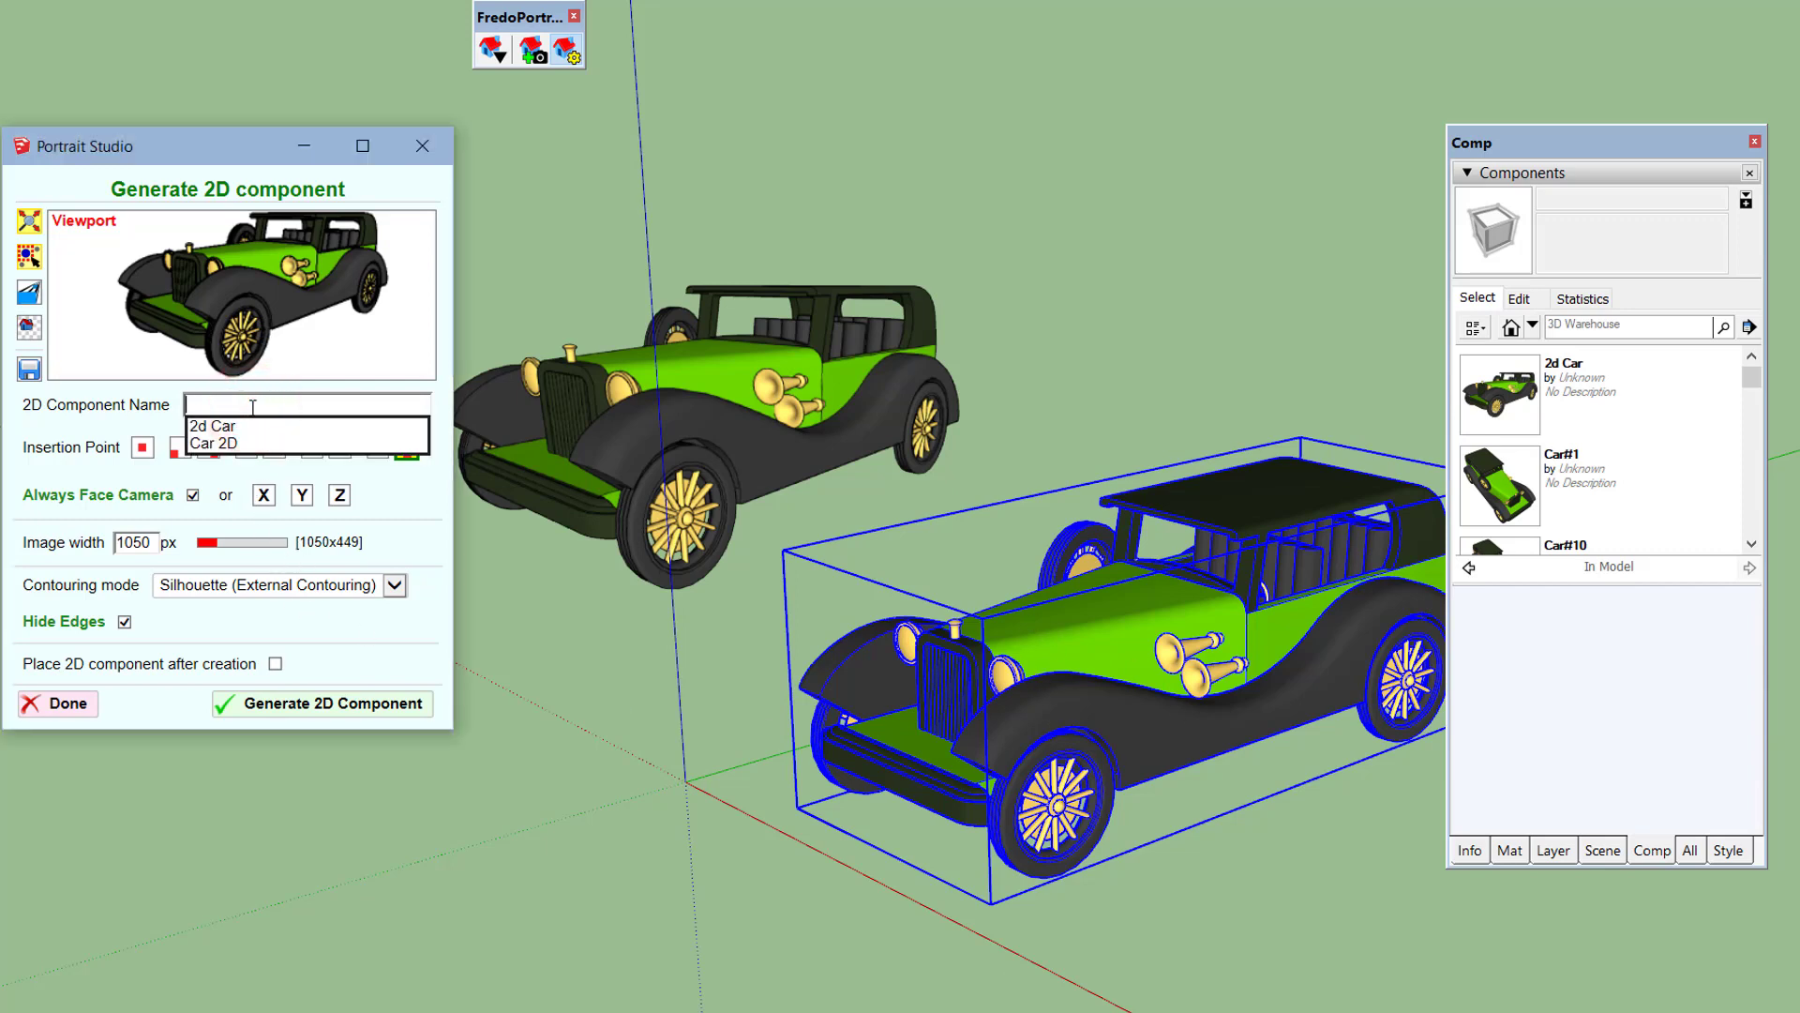
type("2D car")
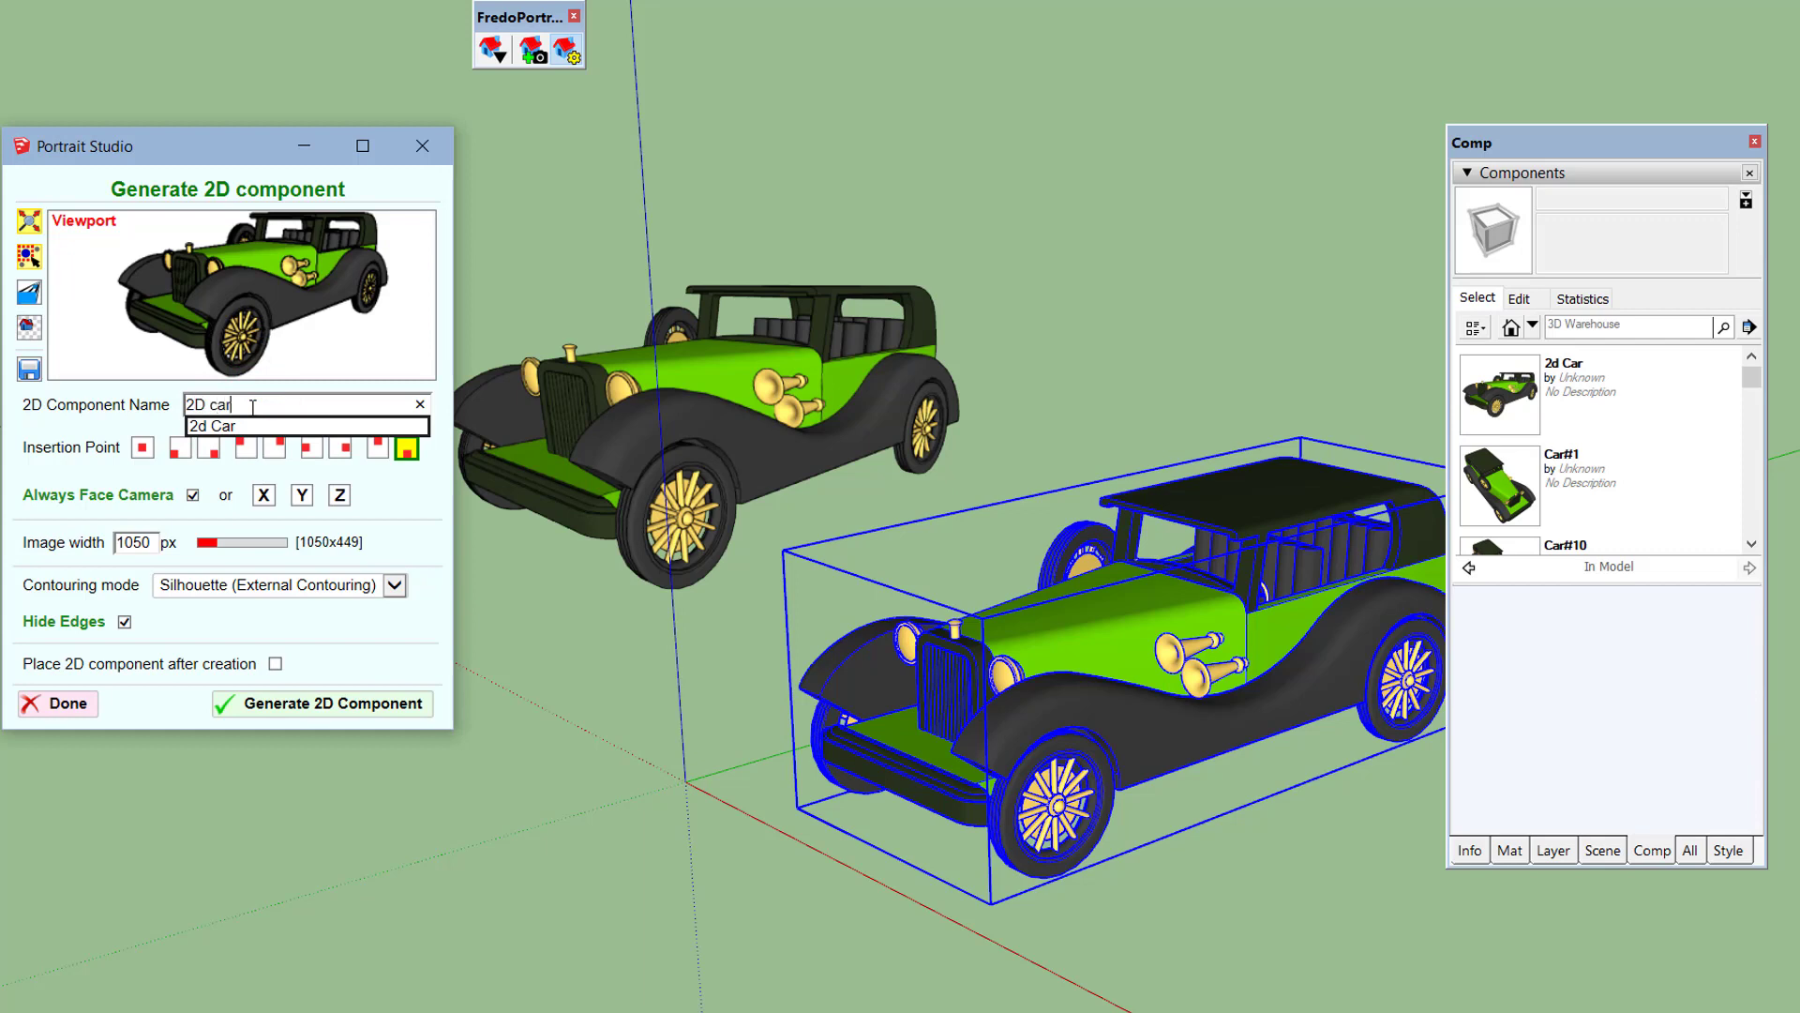
type(" silhu")
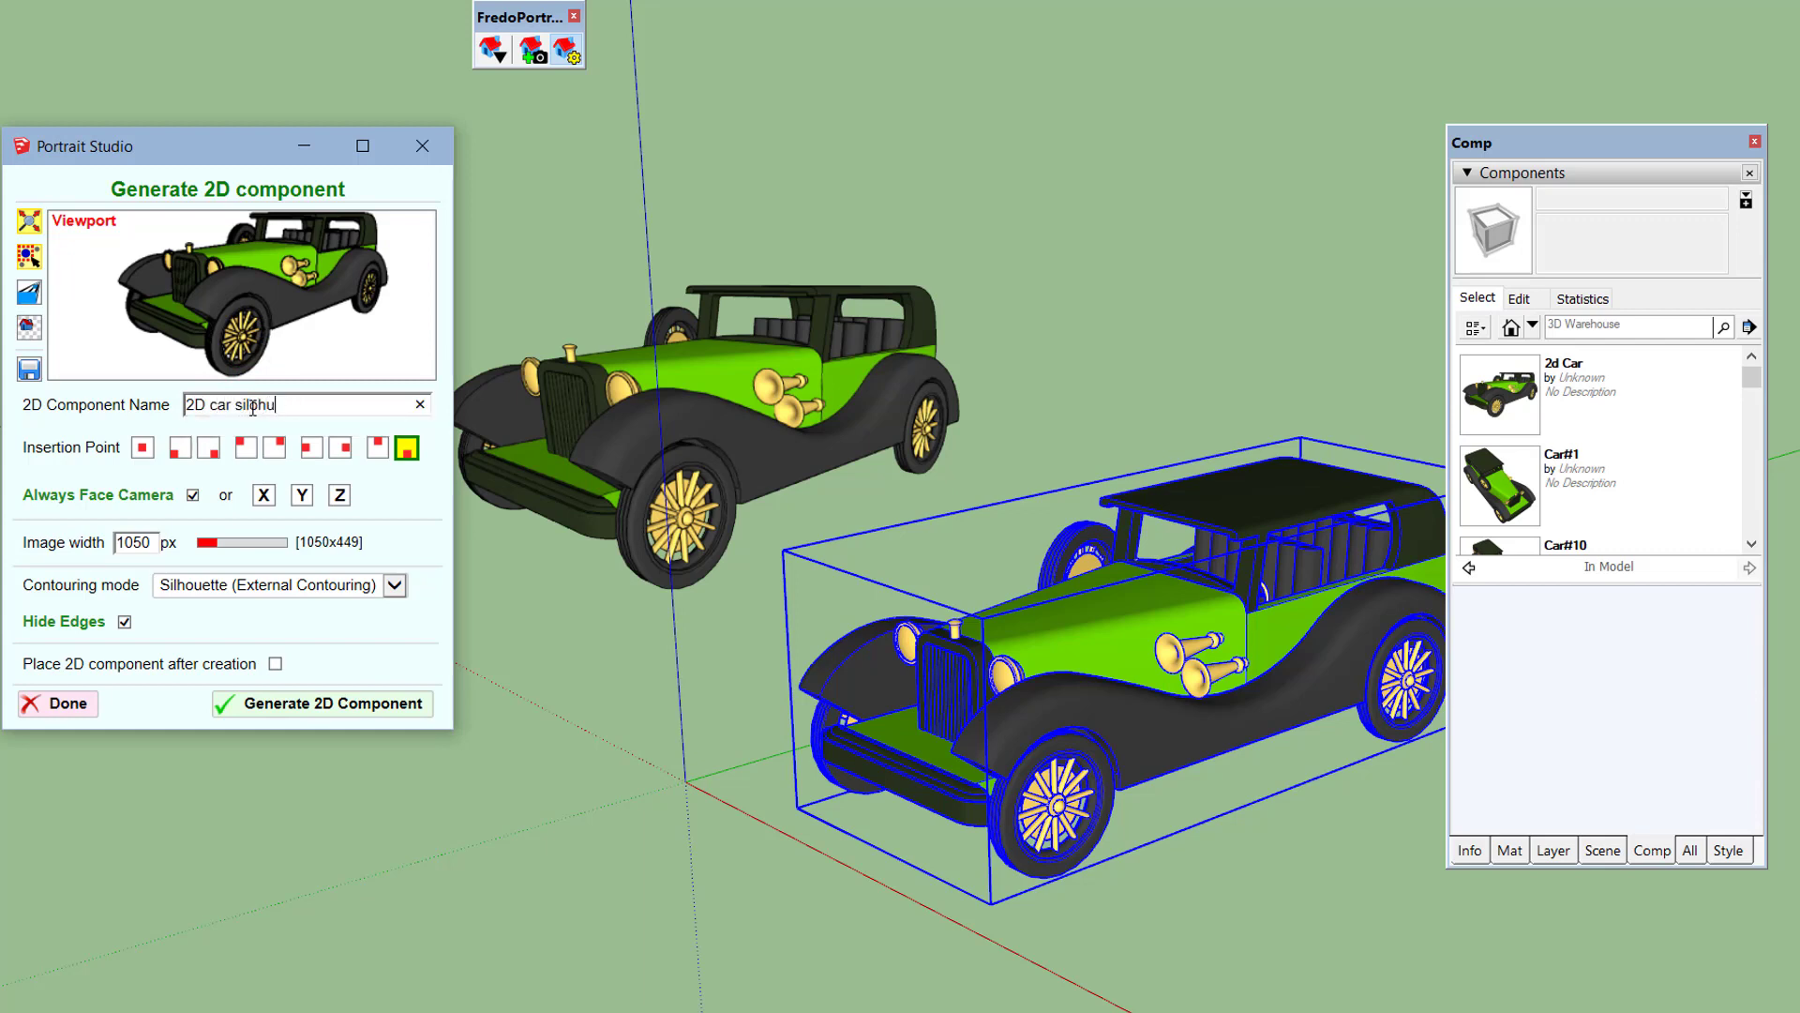
key("BackSpace")
type("ouette")
left_click(328, 705)
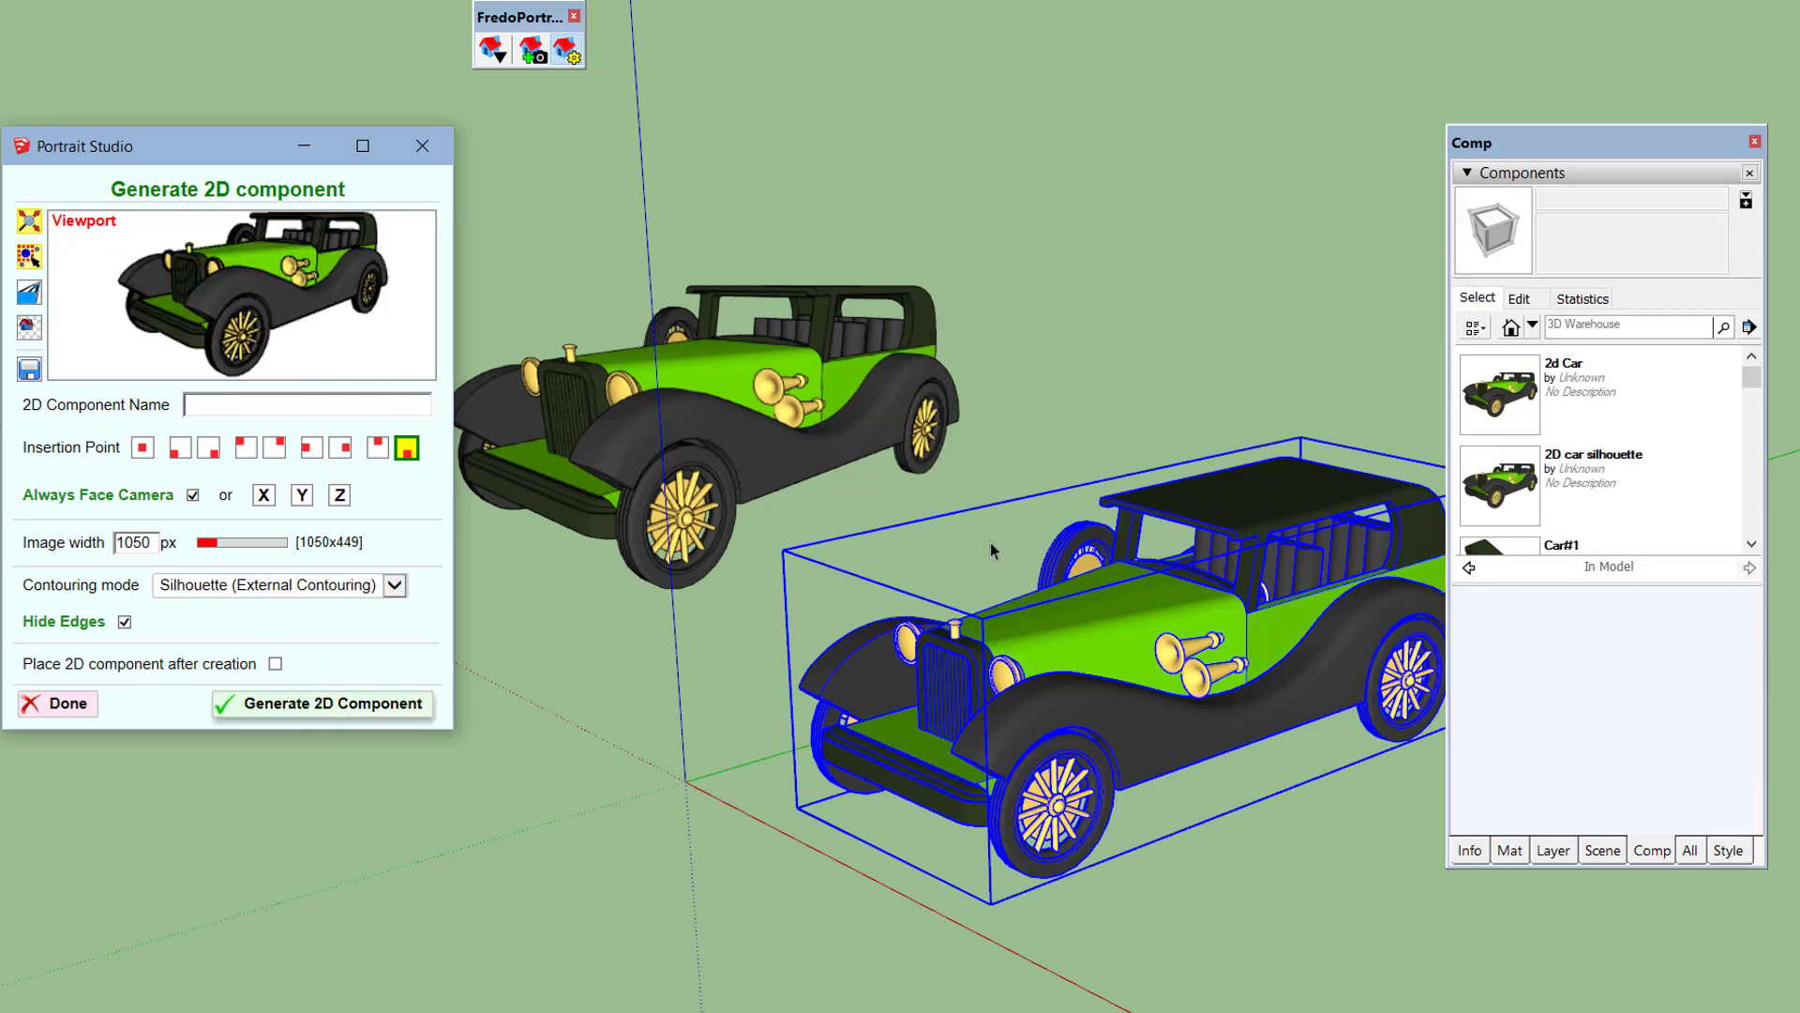
- Place the "2D car silhouette" component in the model behind the 3D car, beside the first 2D car
left_click(1505, 476)
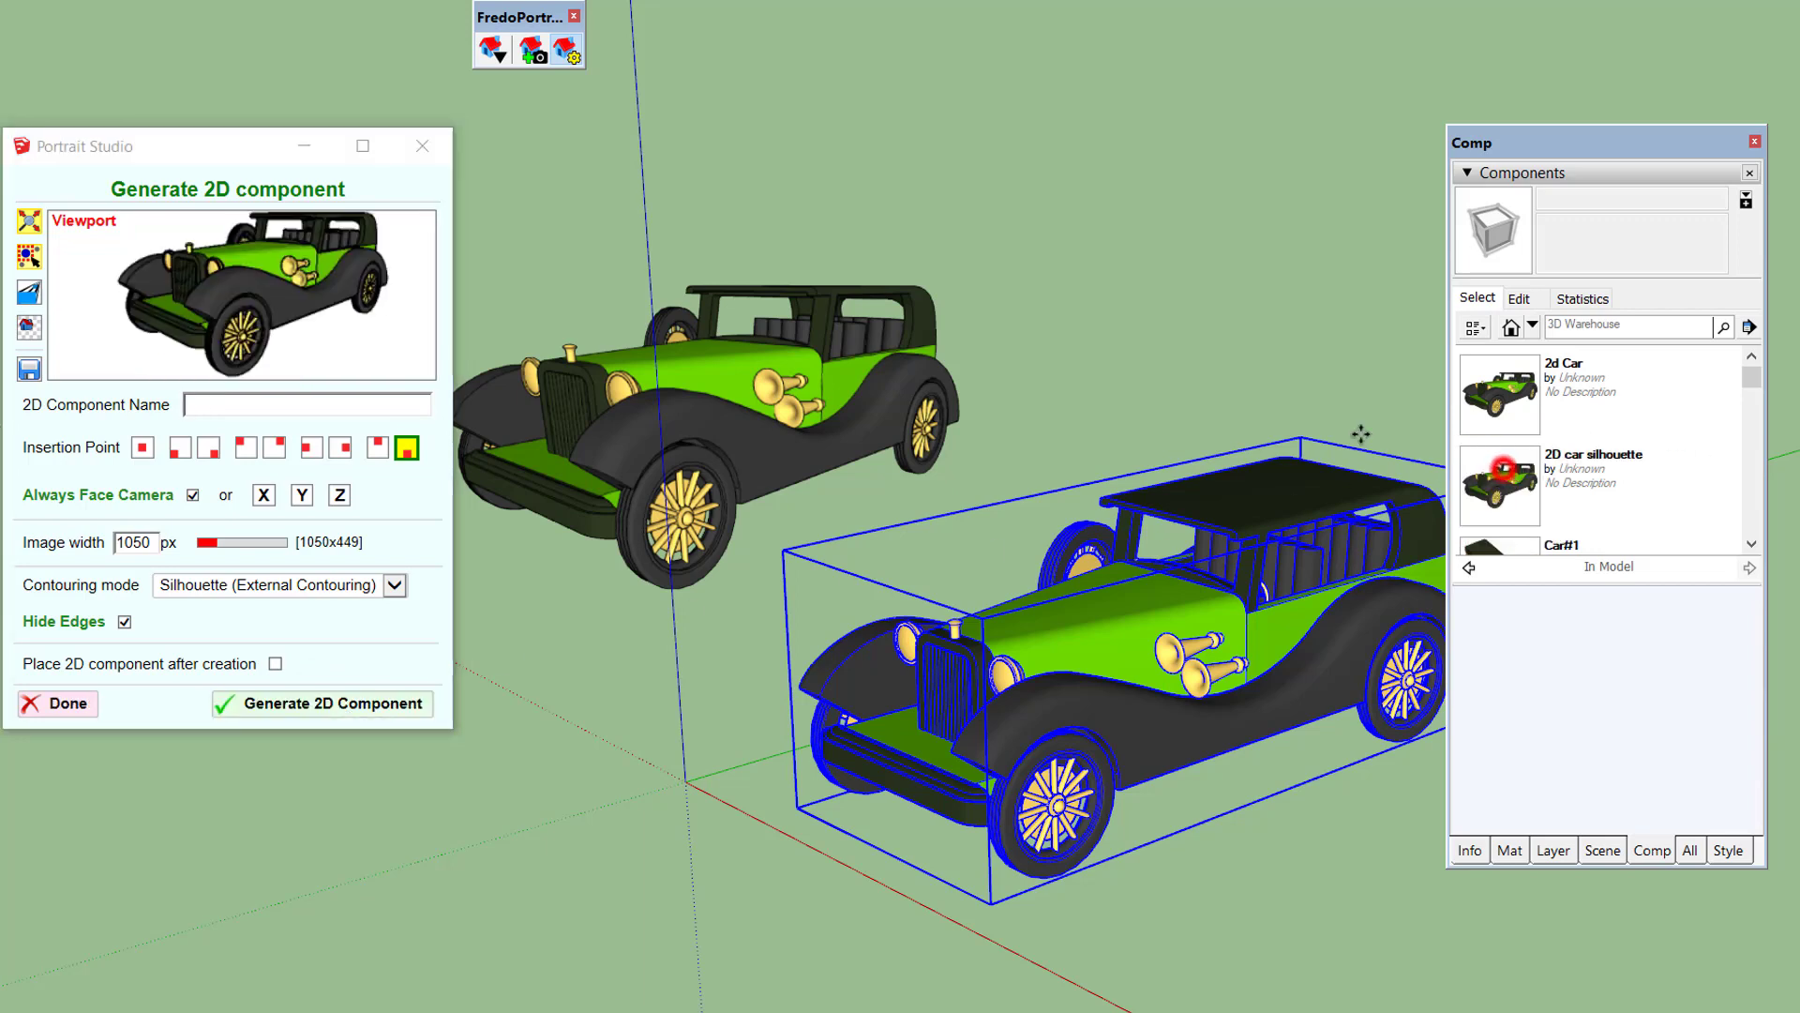
left_click(1087, 338)
left_click(1158, 399)
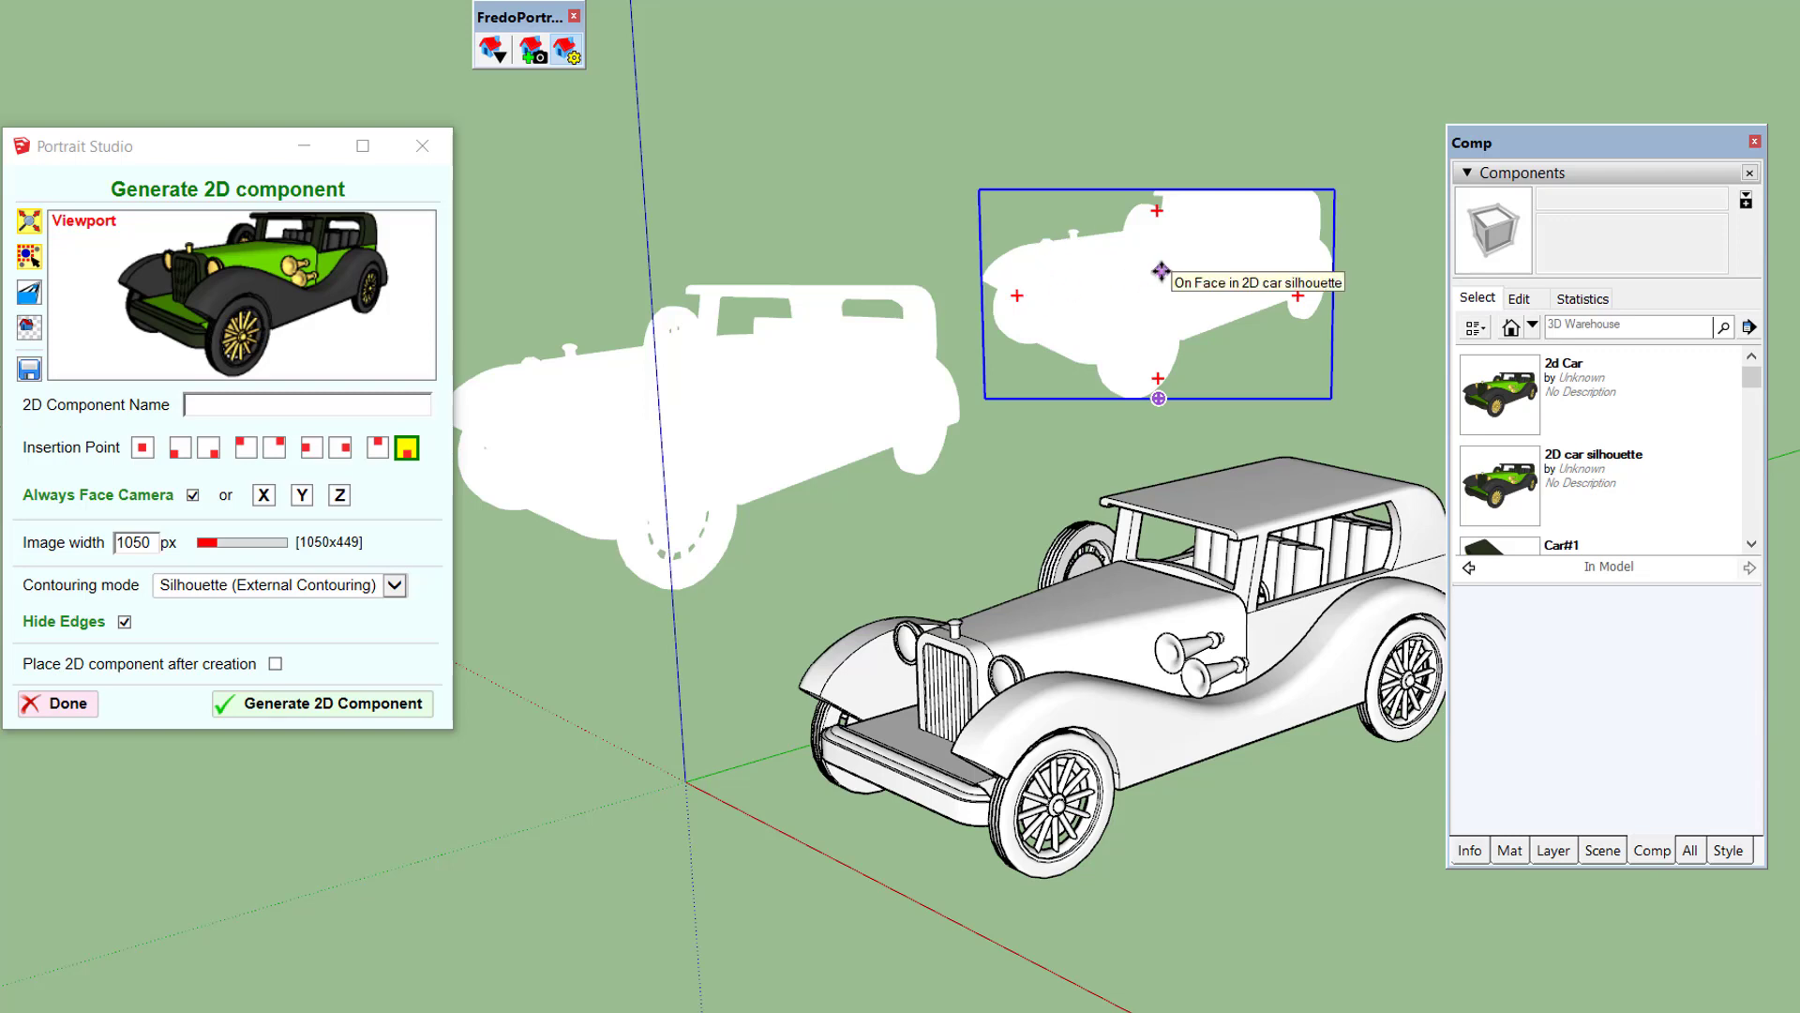
- Compare the outlines and cast shadows of the two 2D cars and the 3D car in monochrome from several angles
scroll(1155, 285, "down", 1)
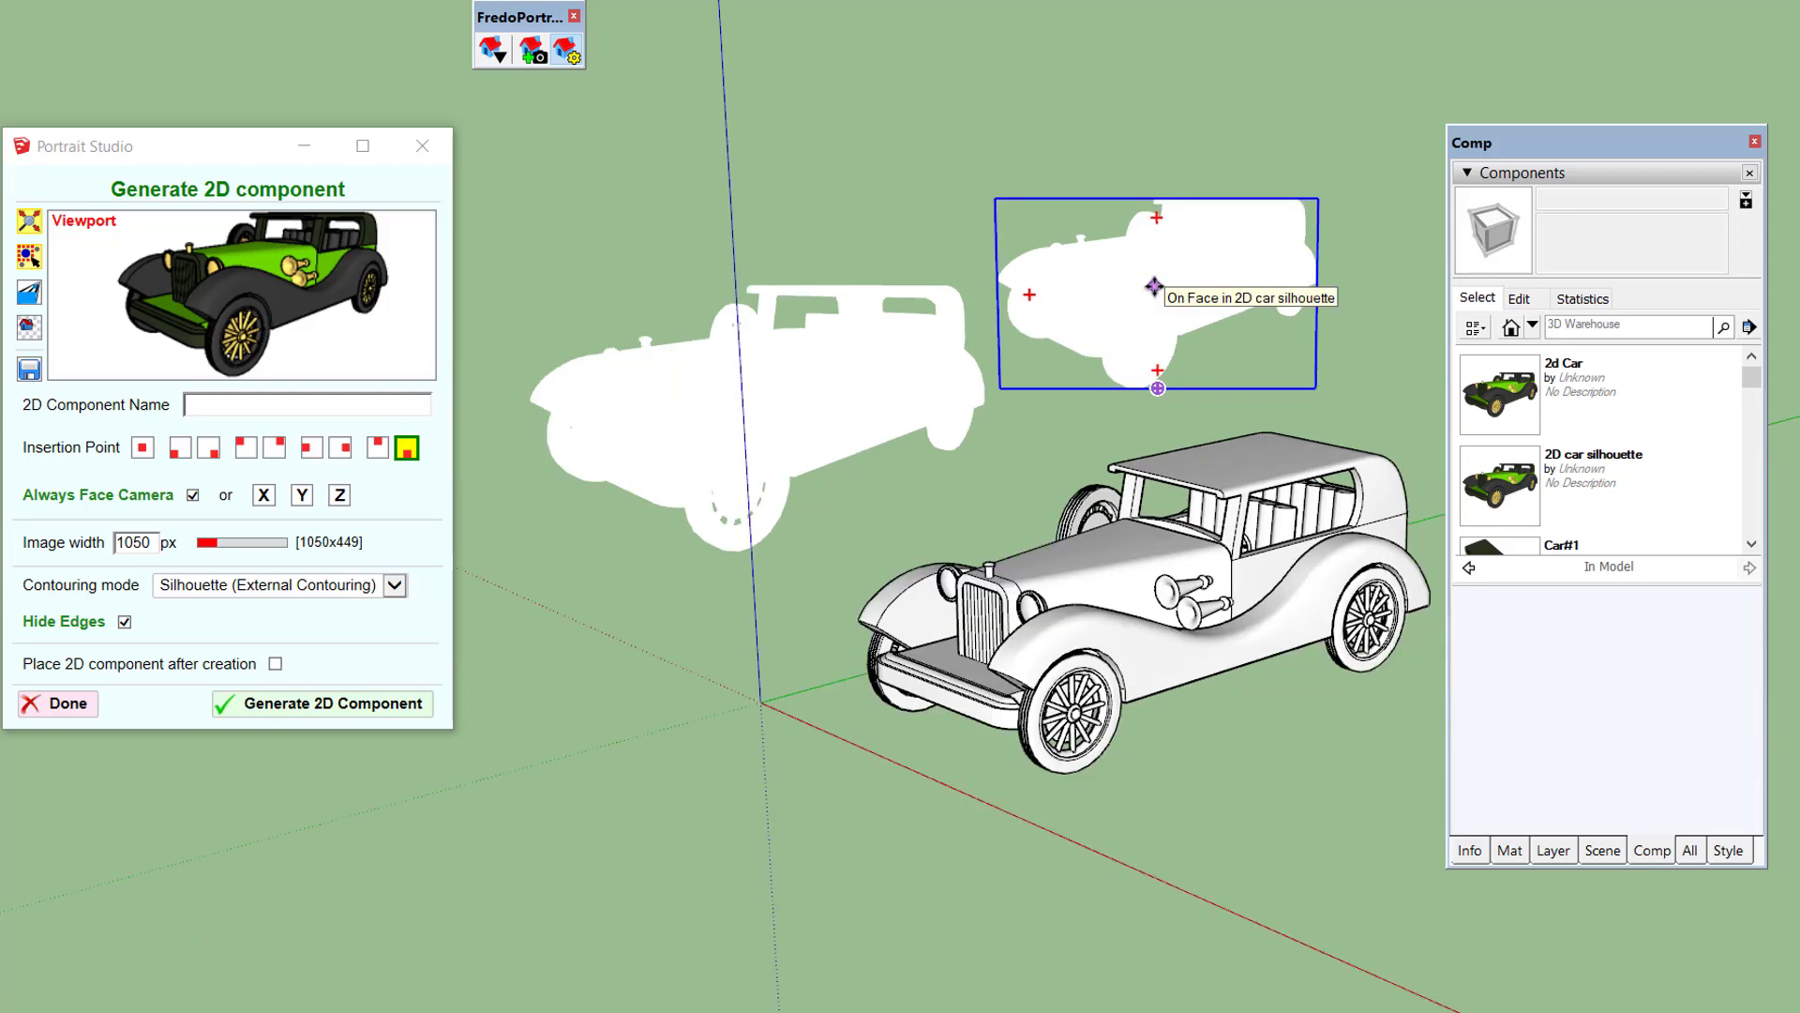
scroll(1154, 285, "up", 1)
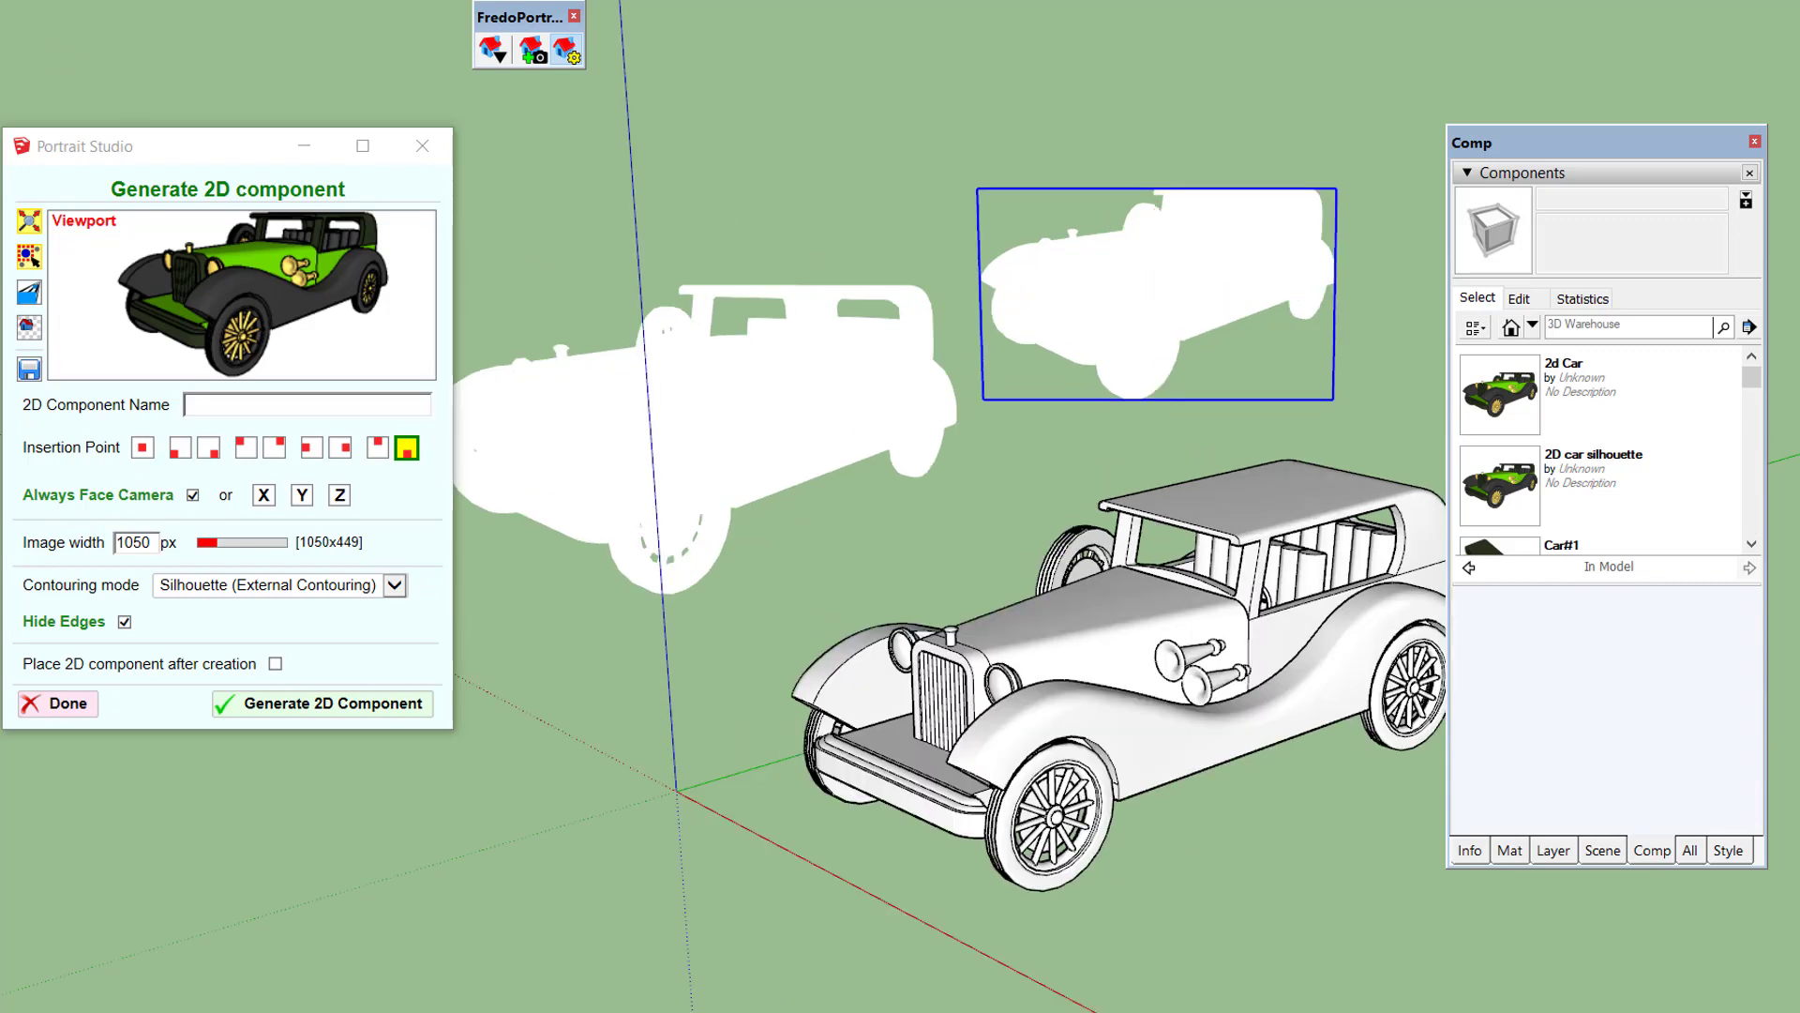
middle_click_drag(647, 236, 691, 504)
scroll(703, 427, "down", 3)
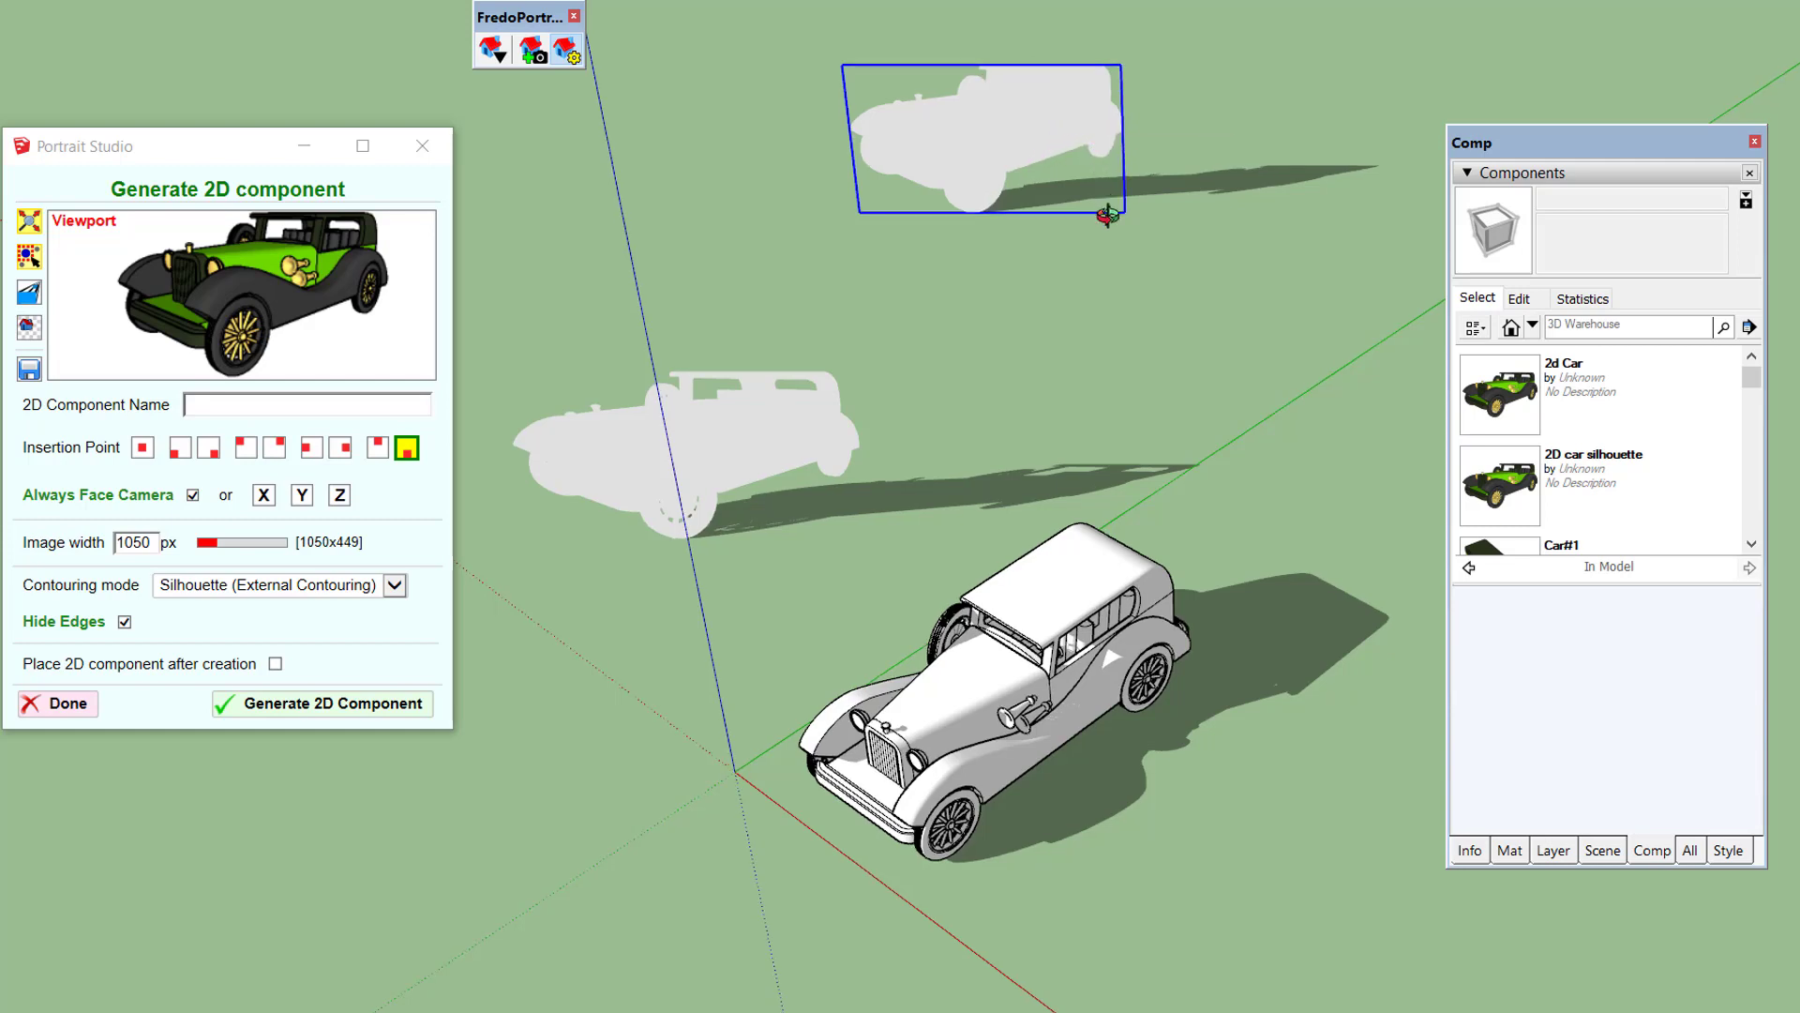
middle_click_drag(1108, 214, 1105, 249)
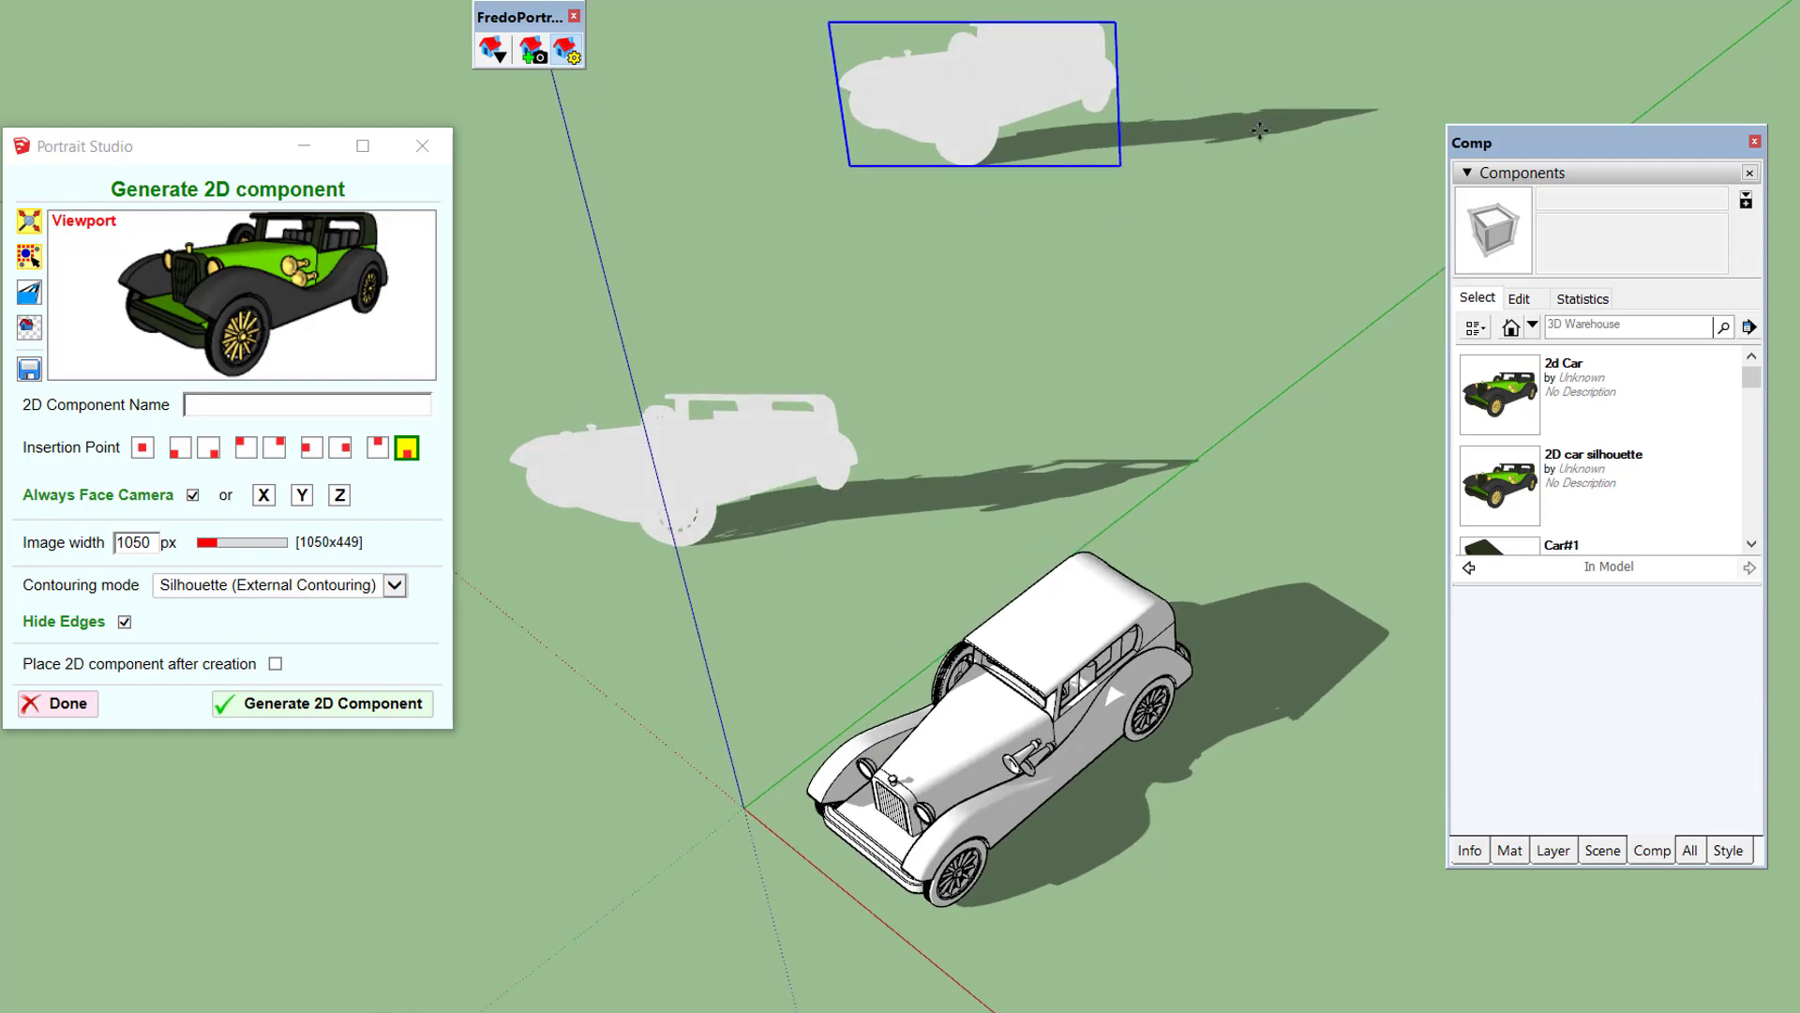
middle_click_drag(981, 321, 936, 127)
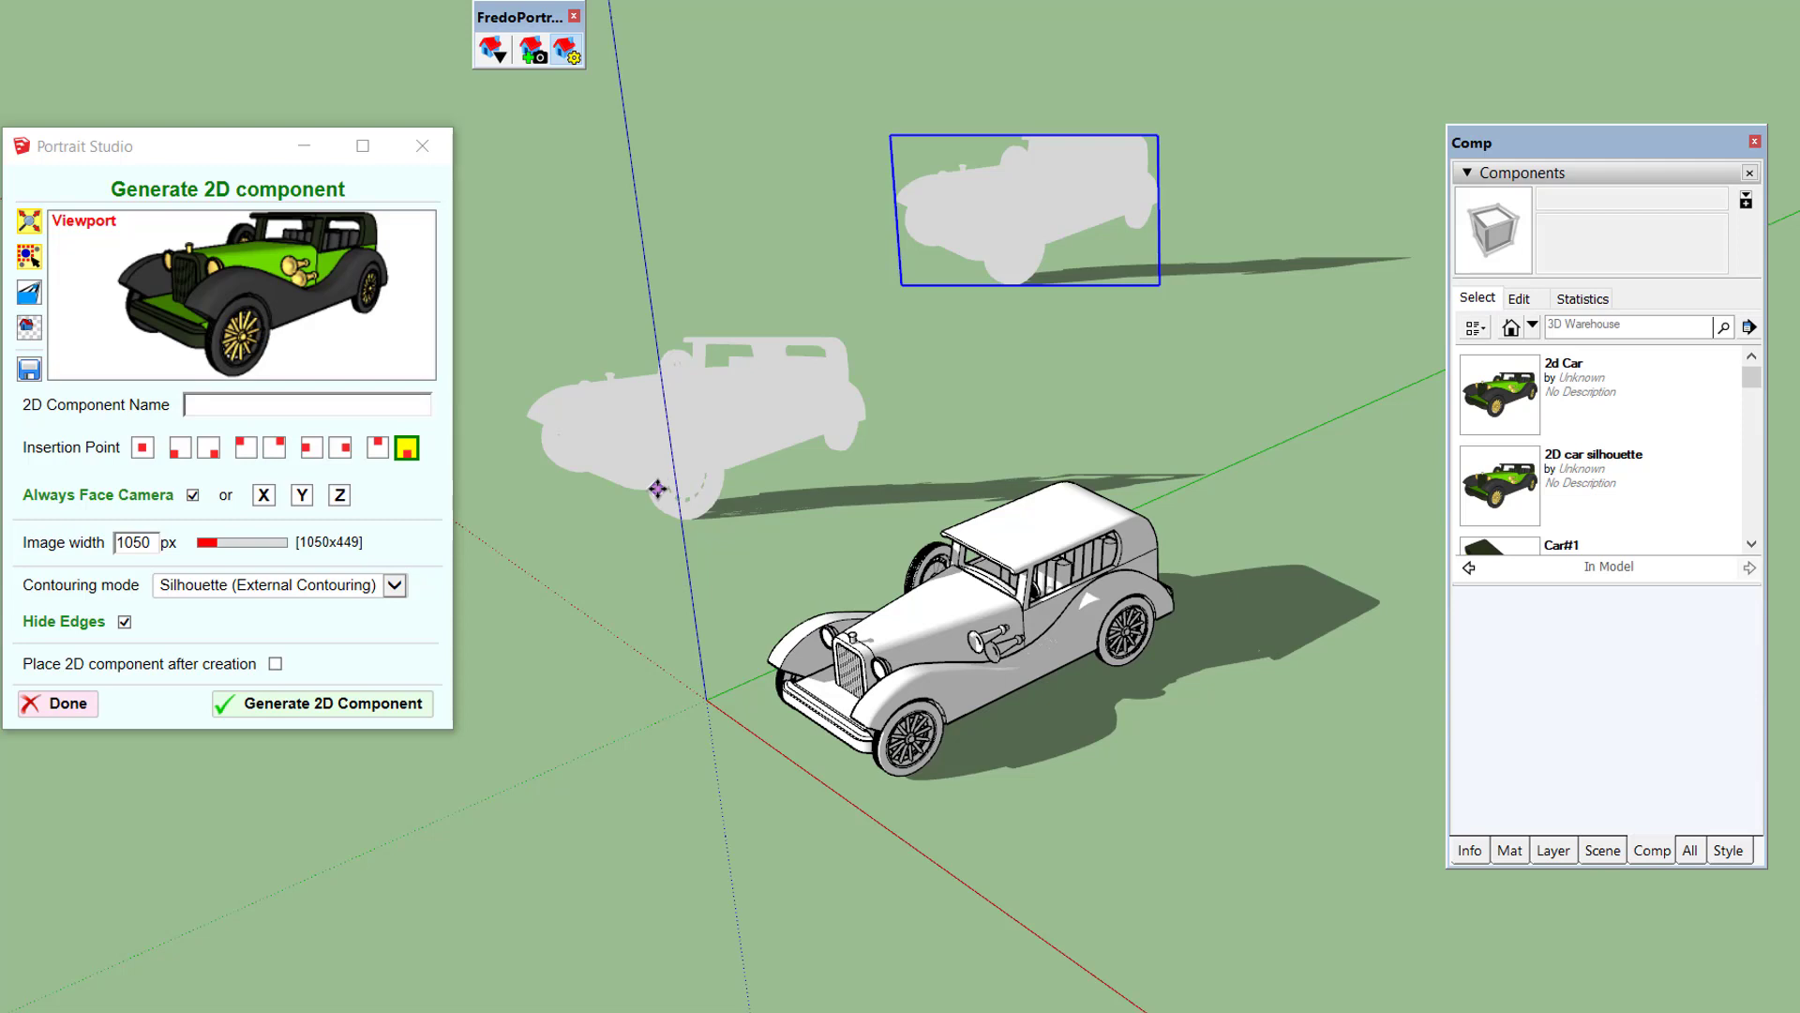
- Set the contouring mode to Crop image and generate a 2D component named "2D car crop" from the selected silhouette car
left_click(396, 585)
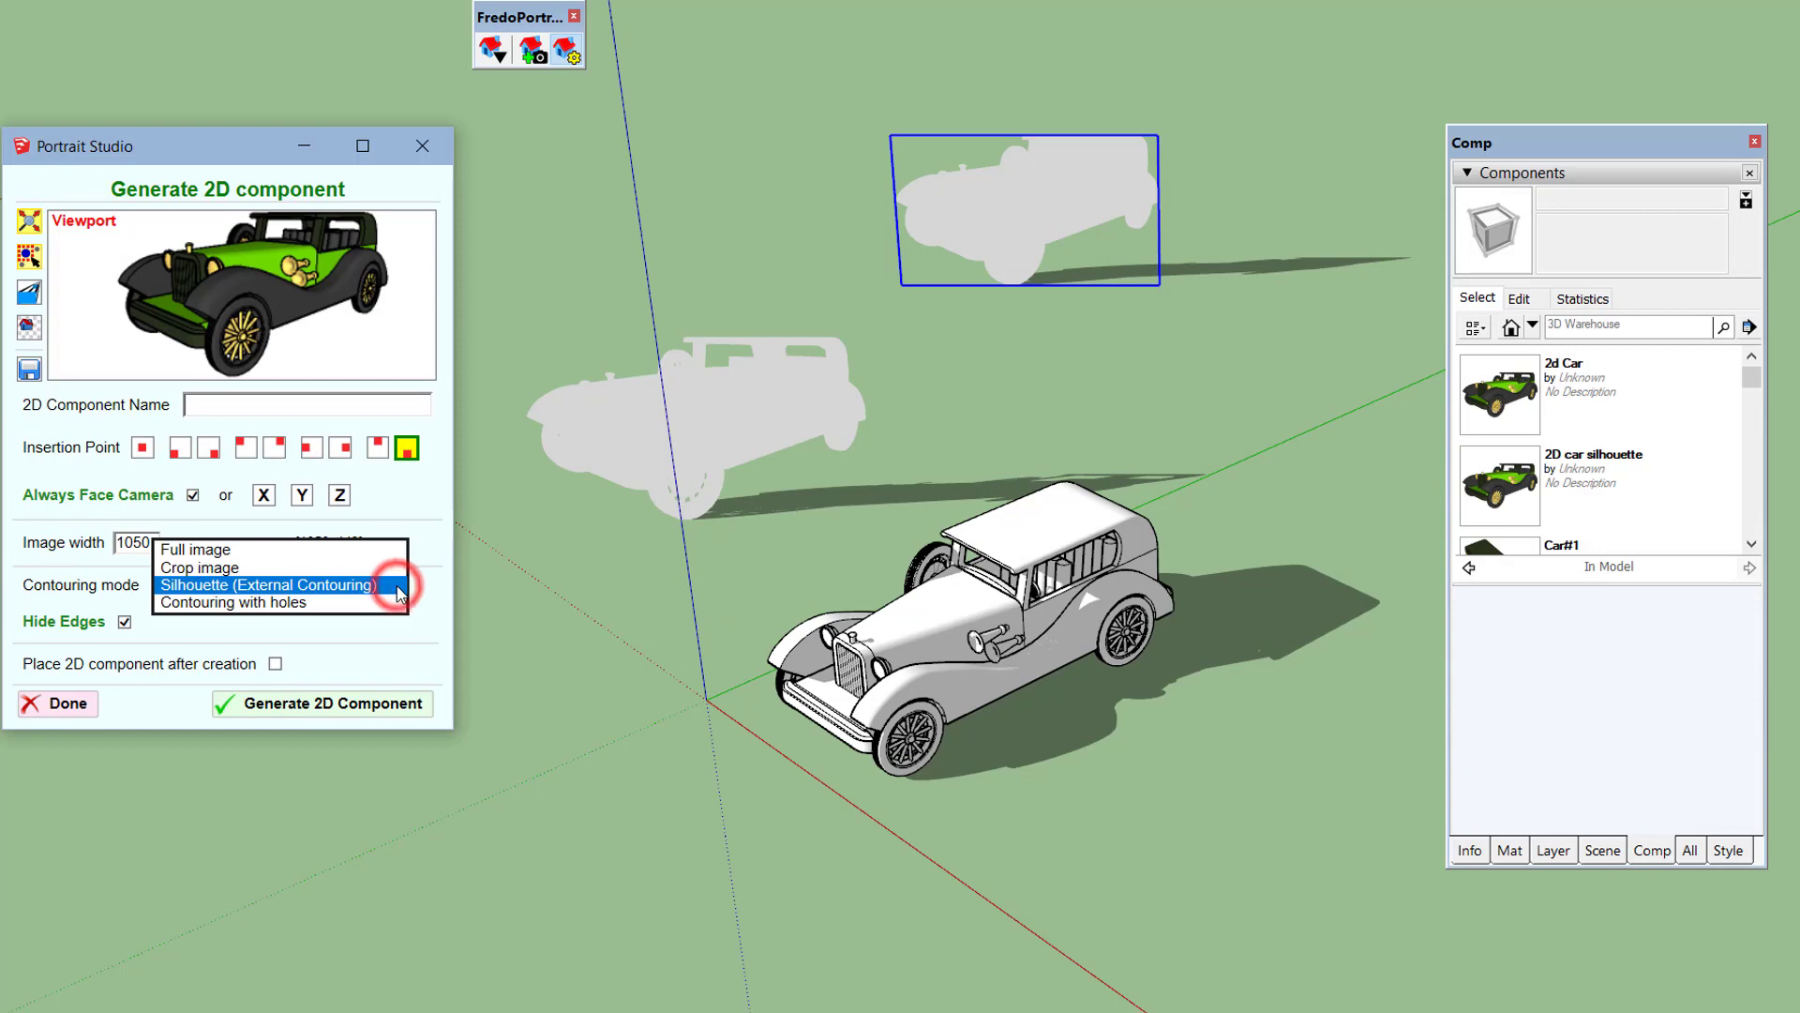
left_click(339, 571)
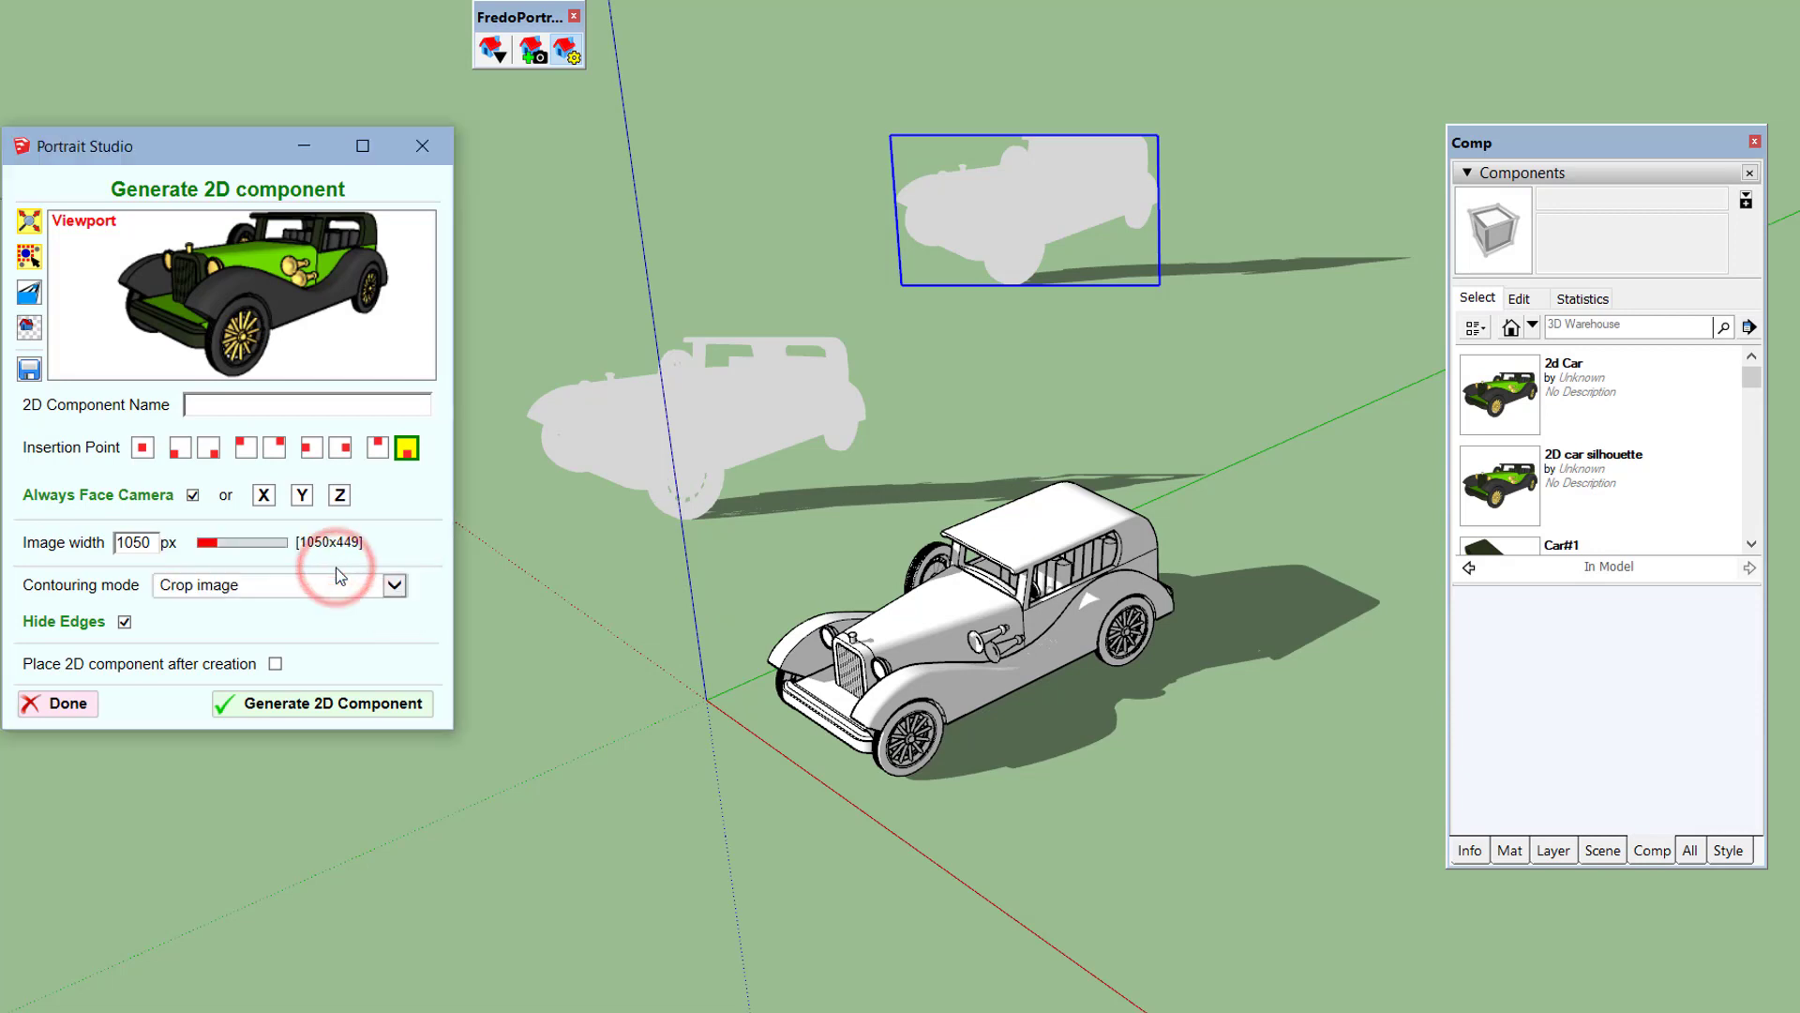
left_click(252, 406)
type("2")
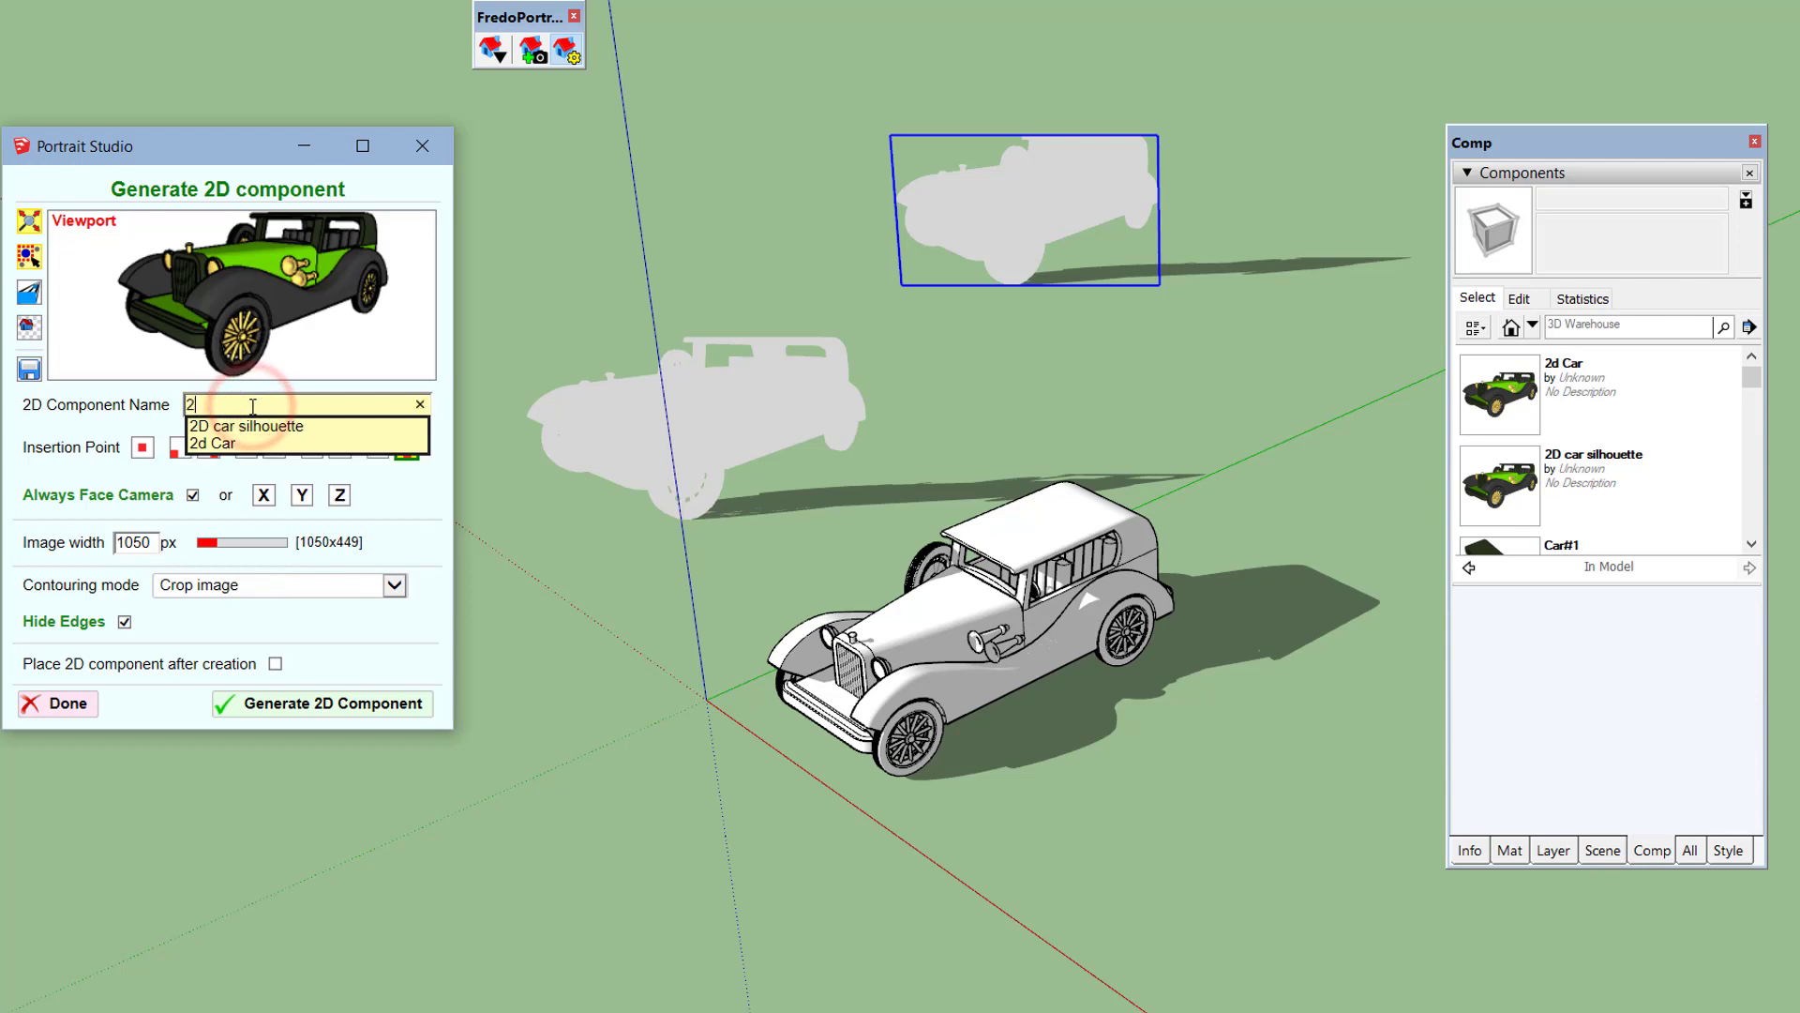
type("D car crop")
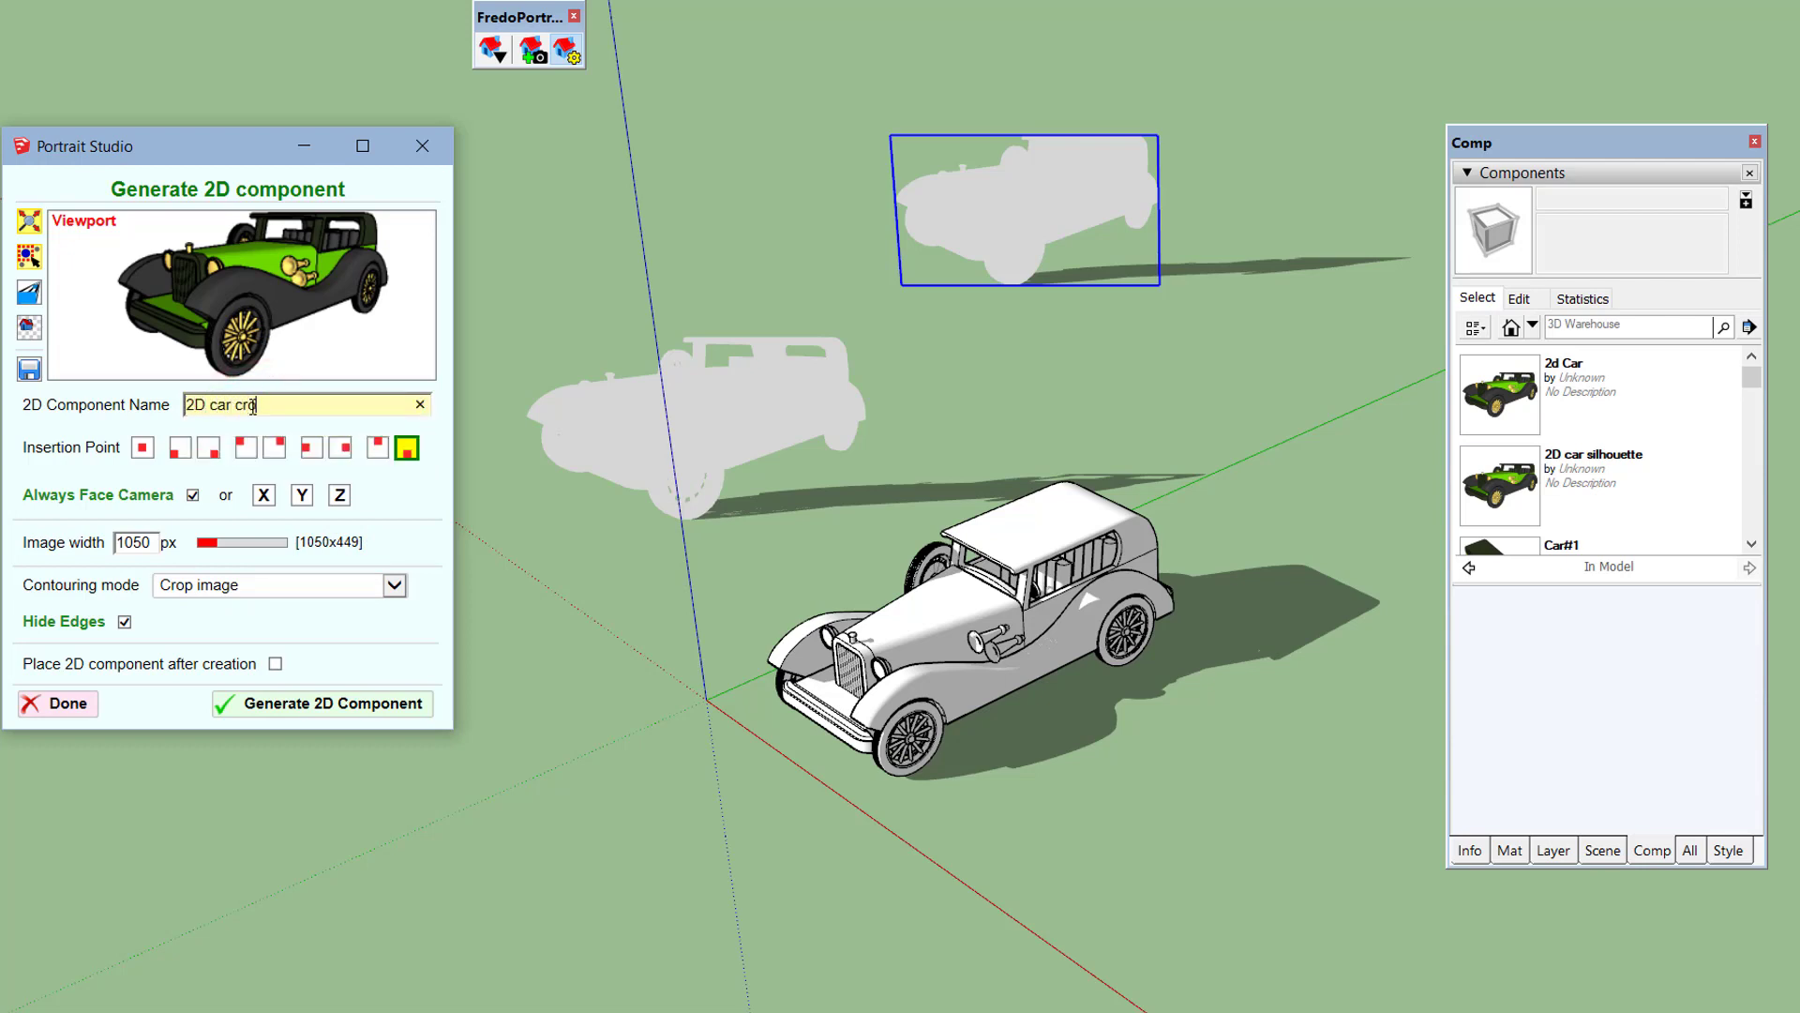
left_click(372, 704)
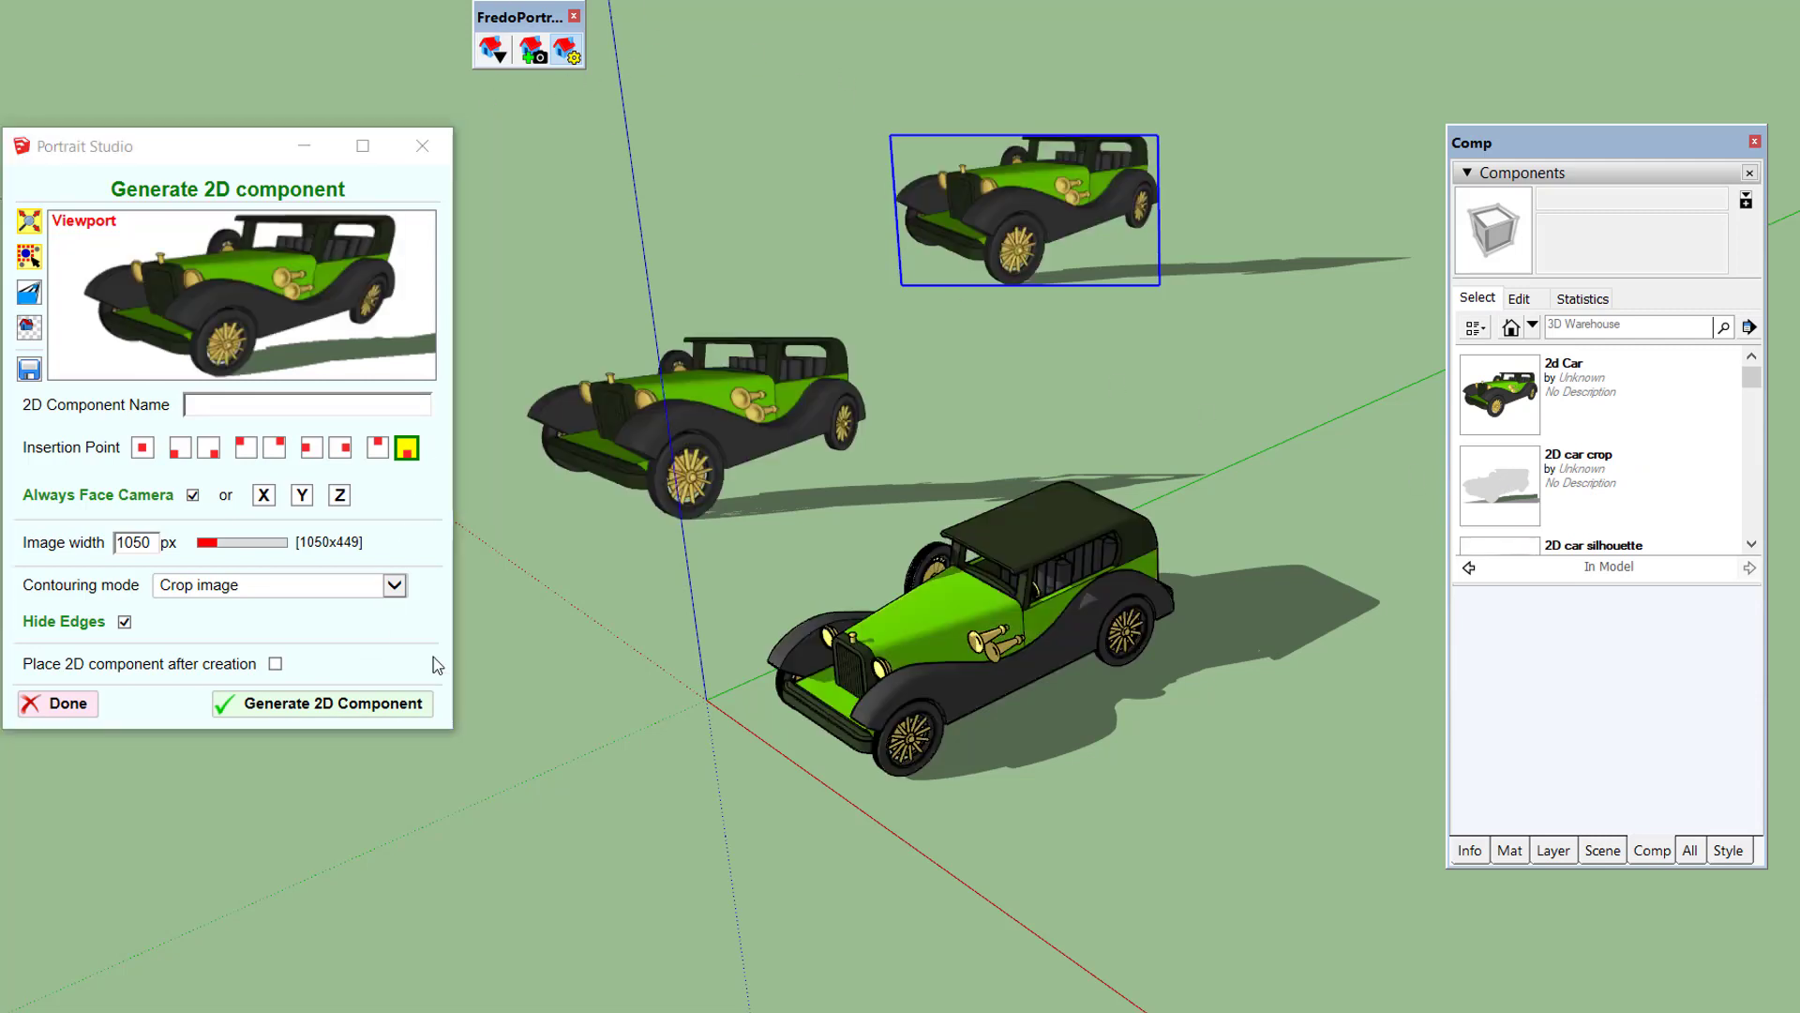
- Select the 3D car and regenerate its cropped 2D component as "2D car crop", overwriting the existing definition
left_click(989, 656)
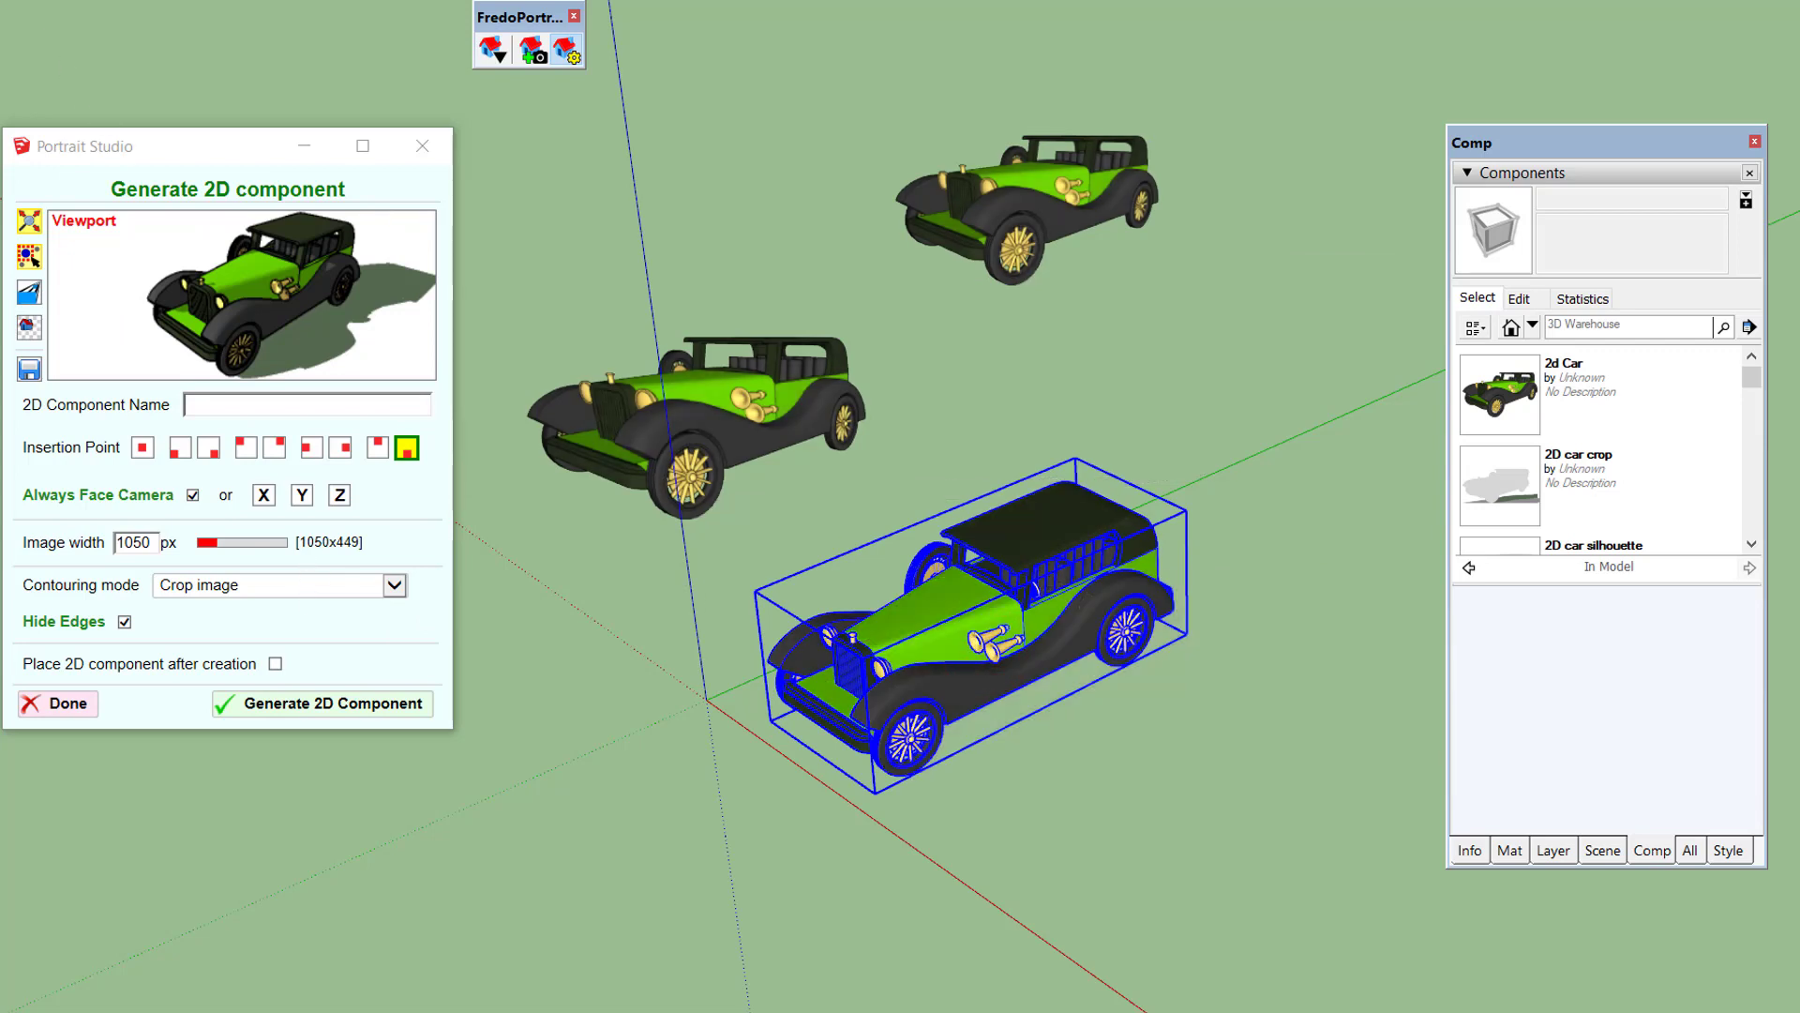
left_click(253, 404)
left_click(255, 424)
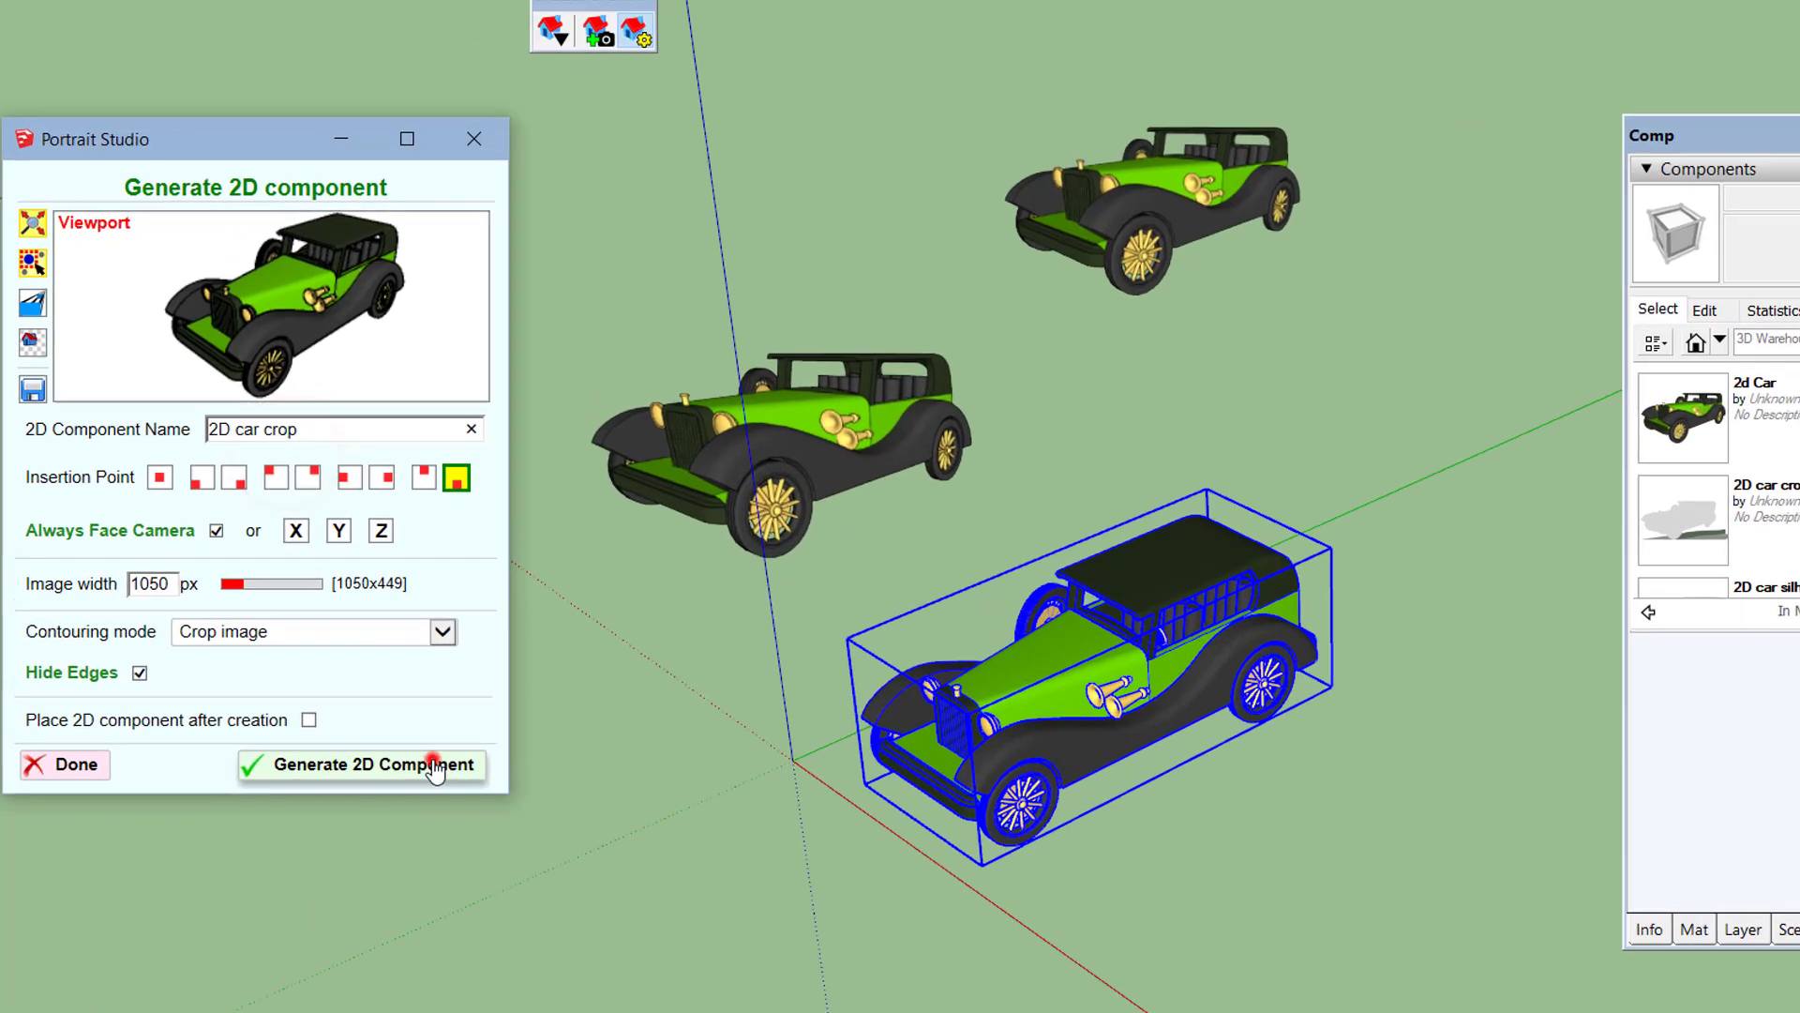
left_click(377, 703)
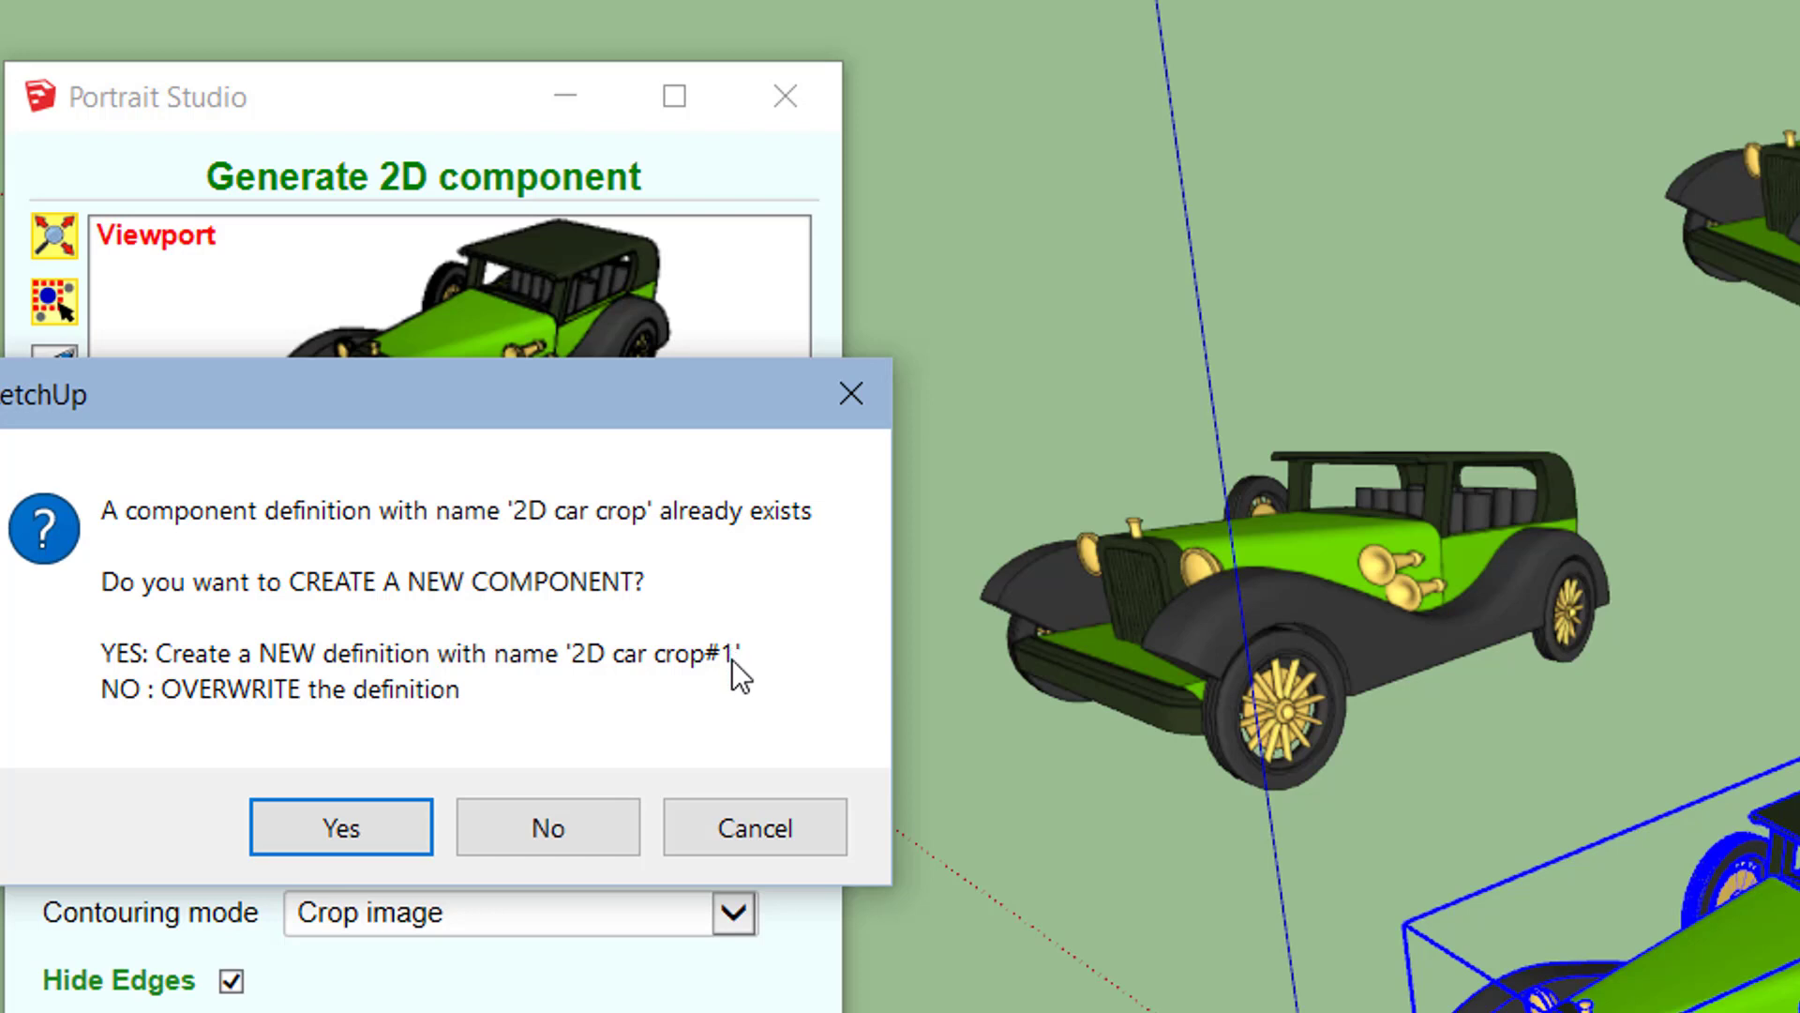
left_click(568, 830)
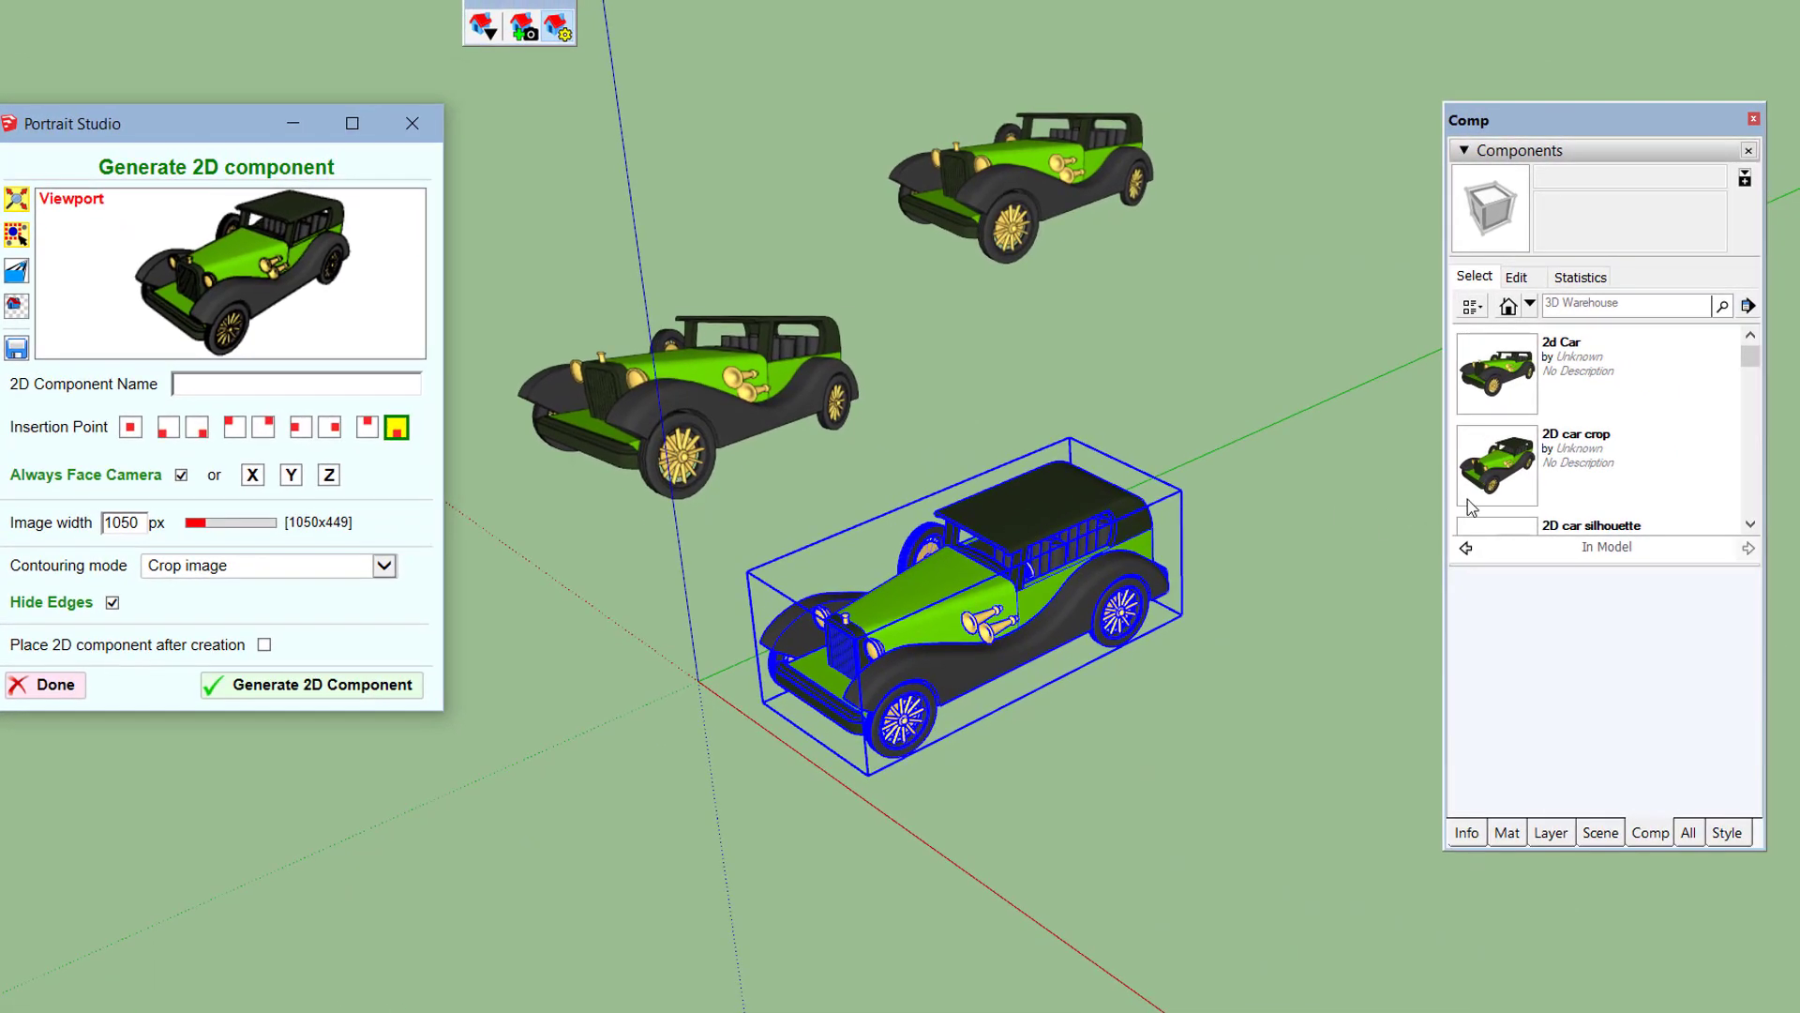
- Place the "2D car crop" component behind the 3D car, inspect its rectangular face in monochrome, and display textures again
left_click(1474, 499)
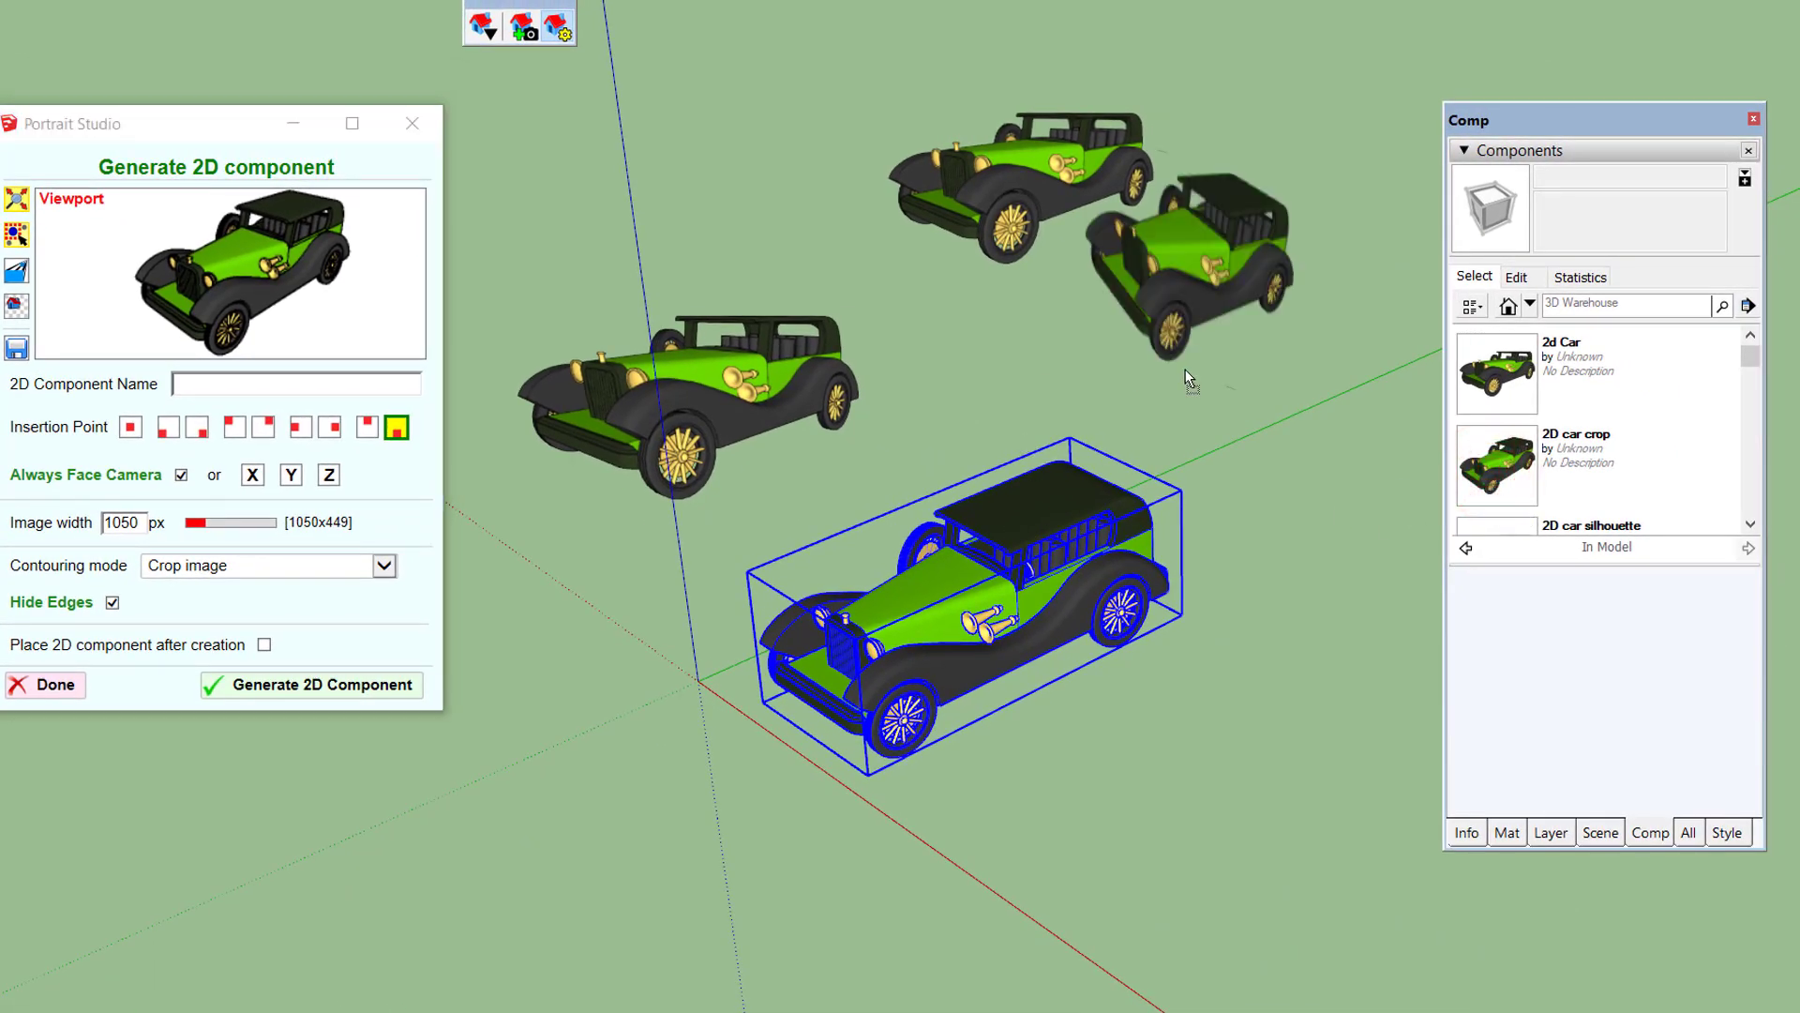
left_click(1185, 458)
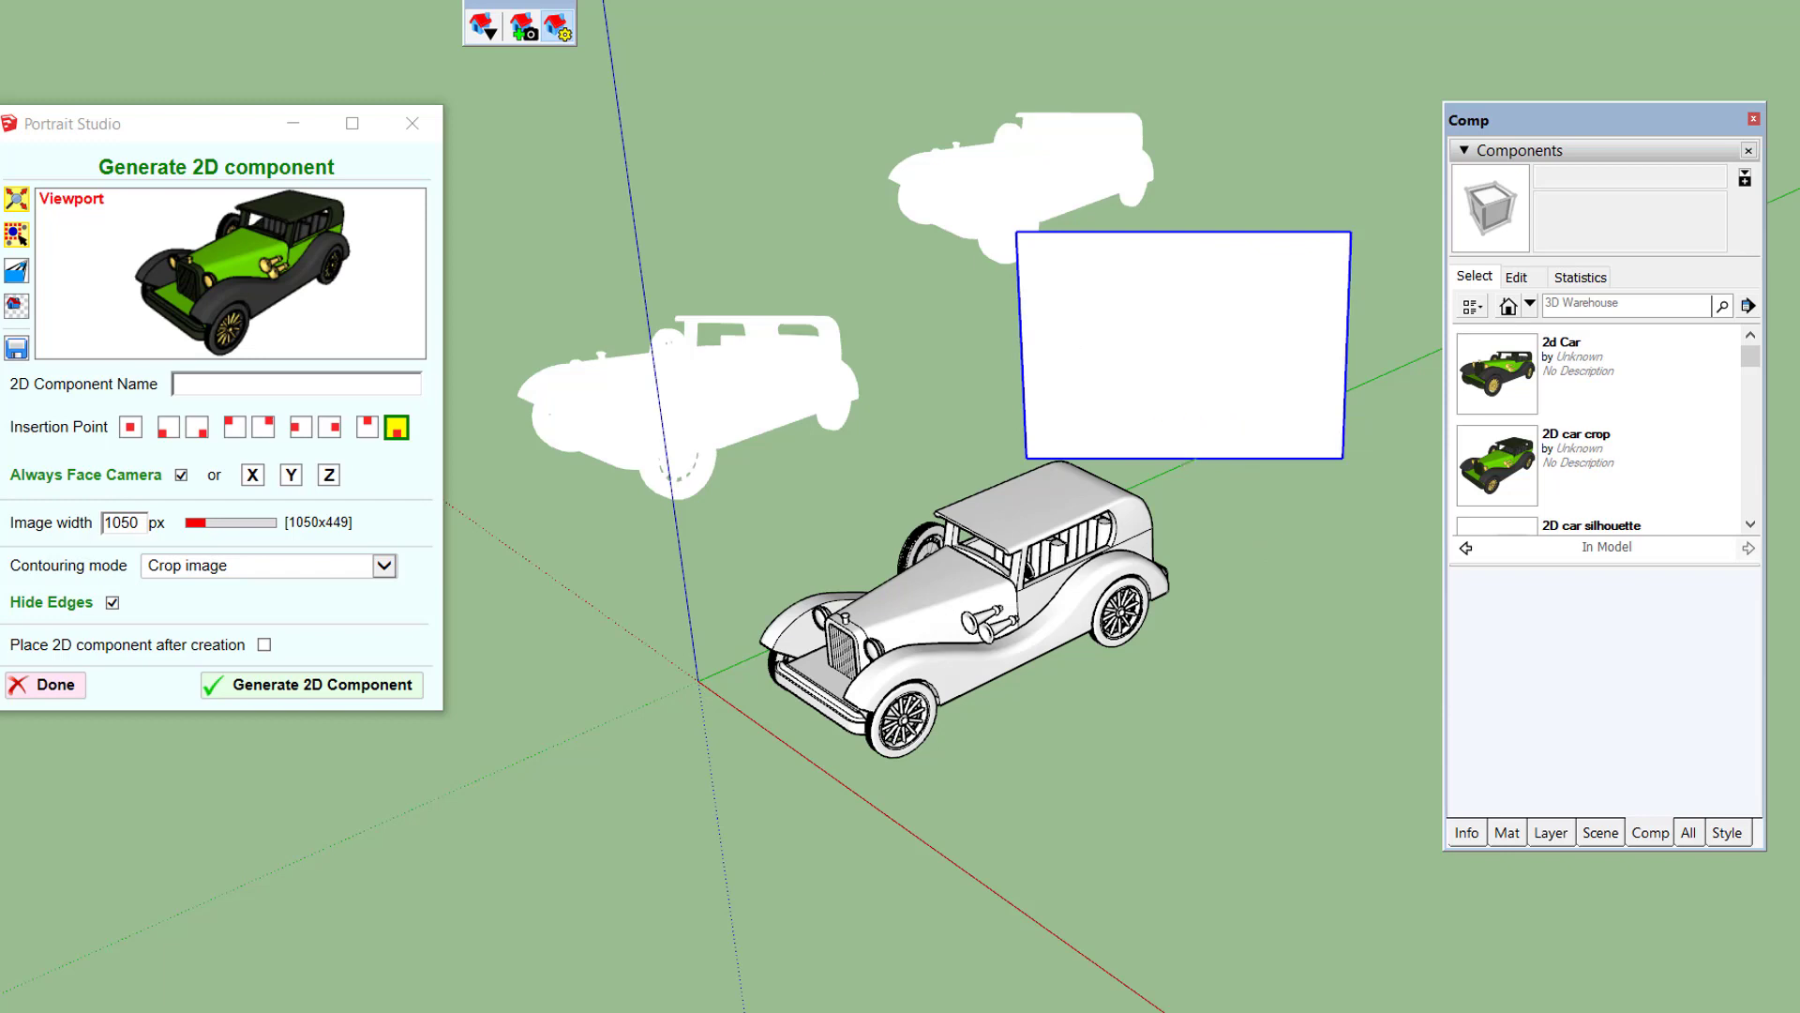
key("shift+t")
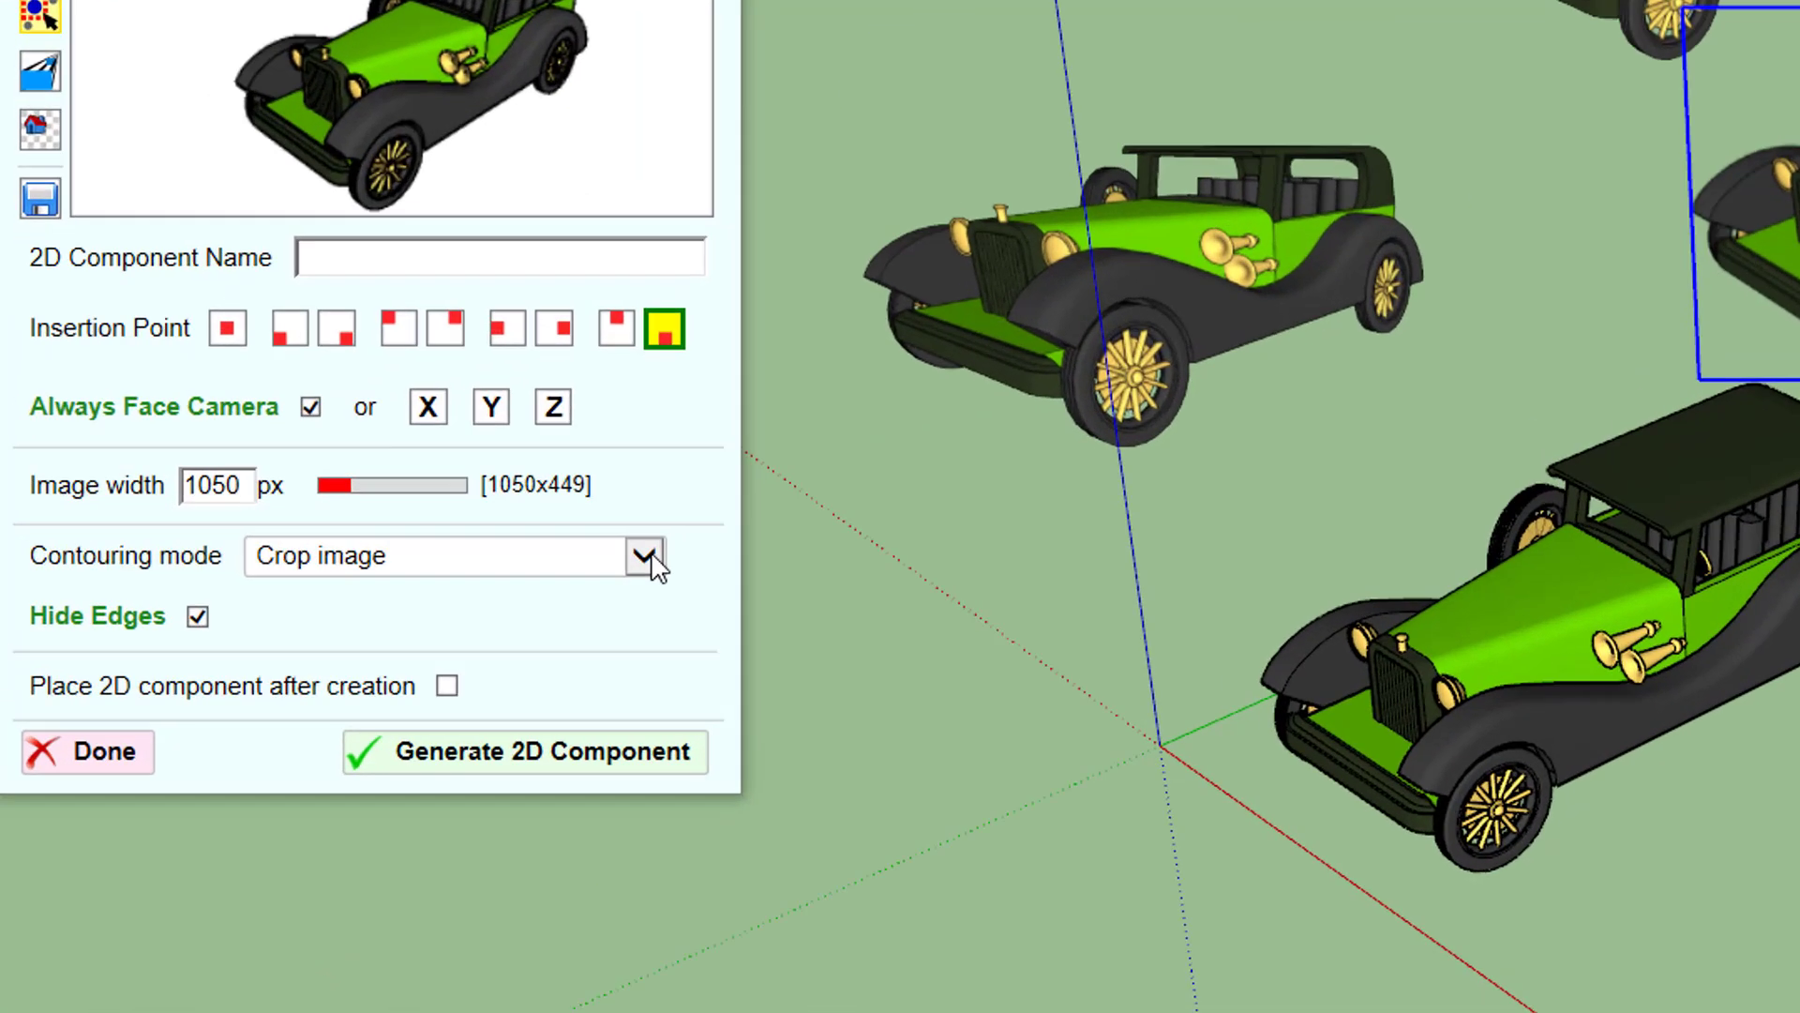
- Generate a 2D component named "2D car full" from the current selection with the contouring mode set to Full image
left_click(385, 566)
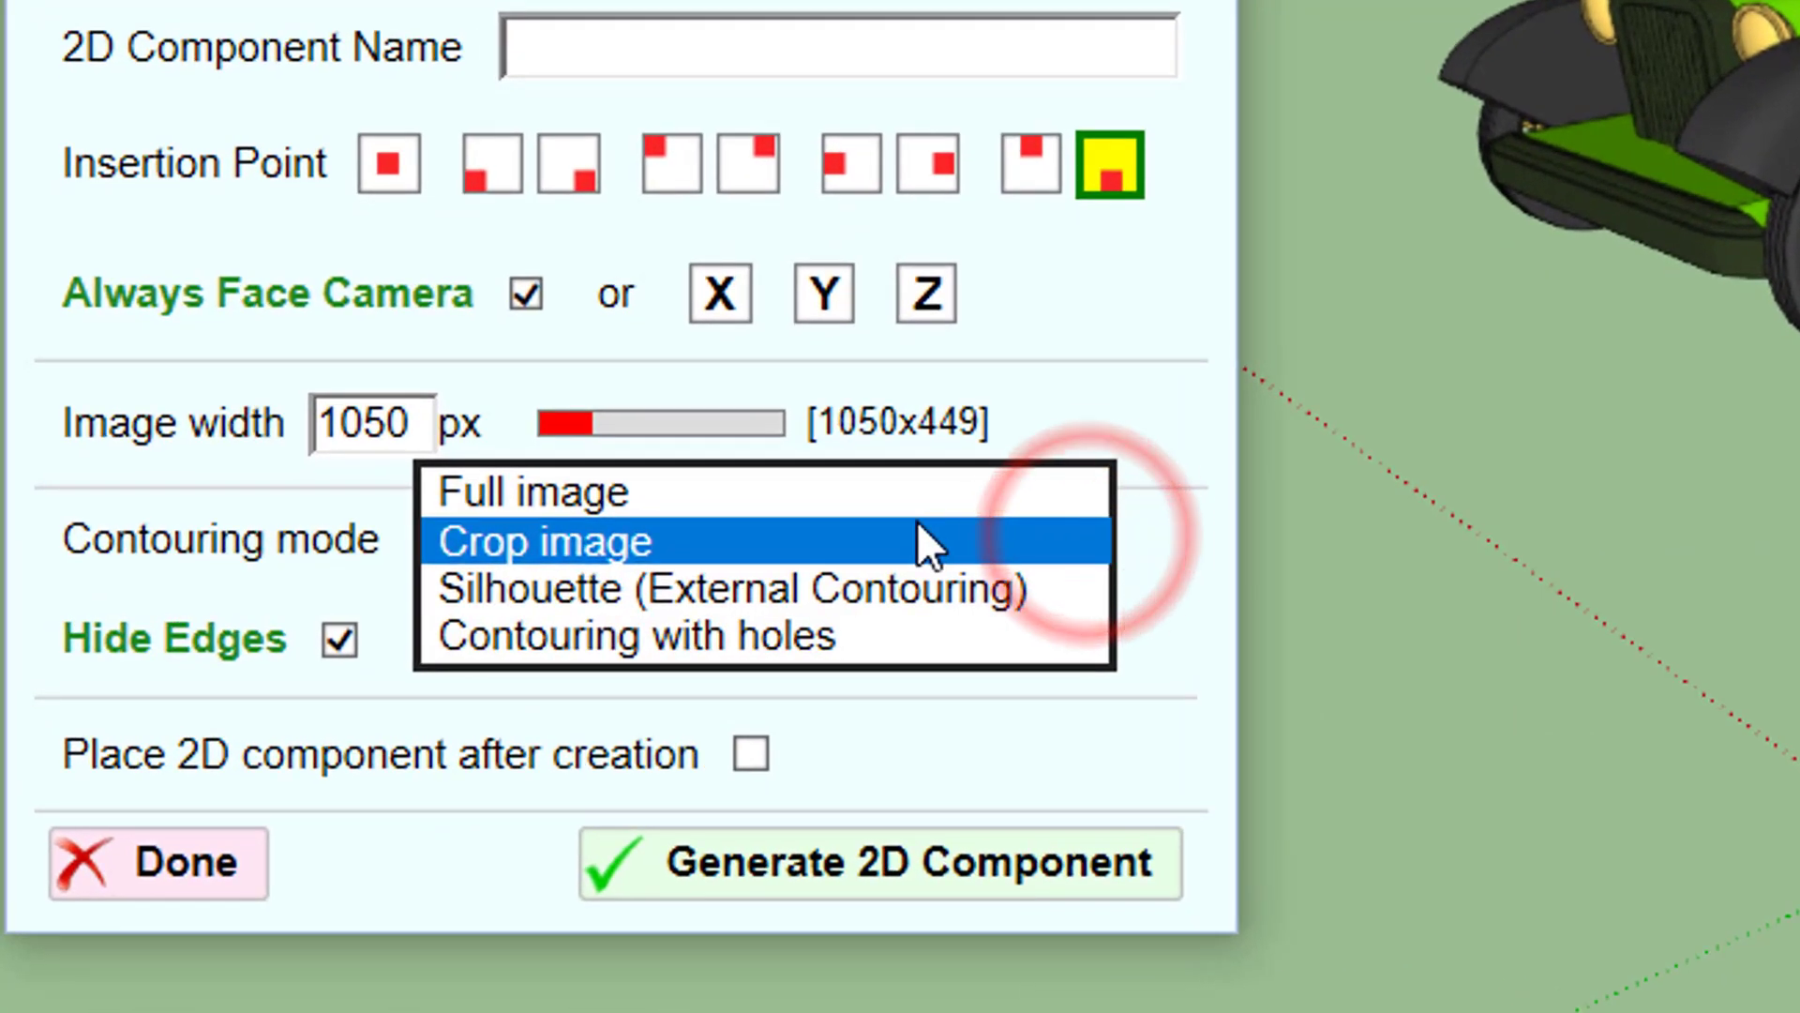
left_click(920, 499)
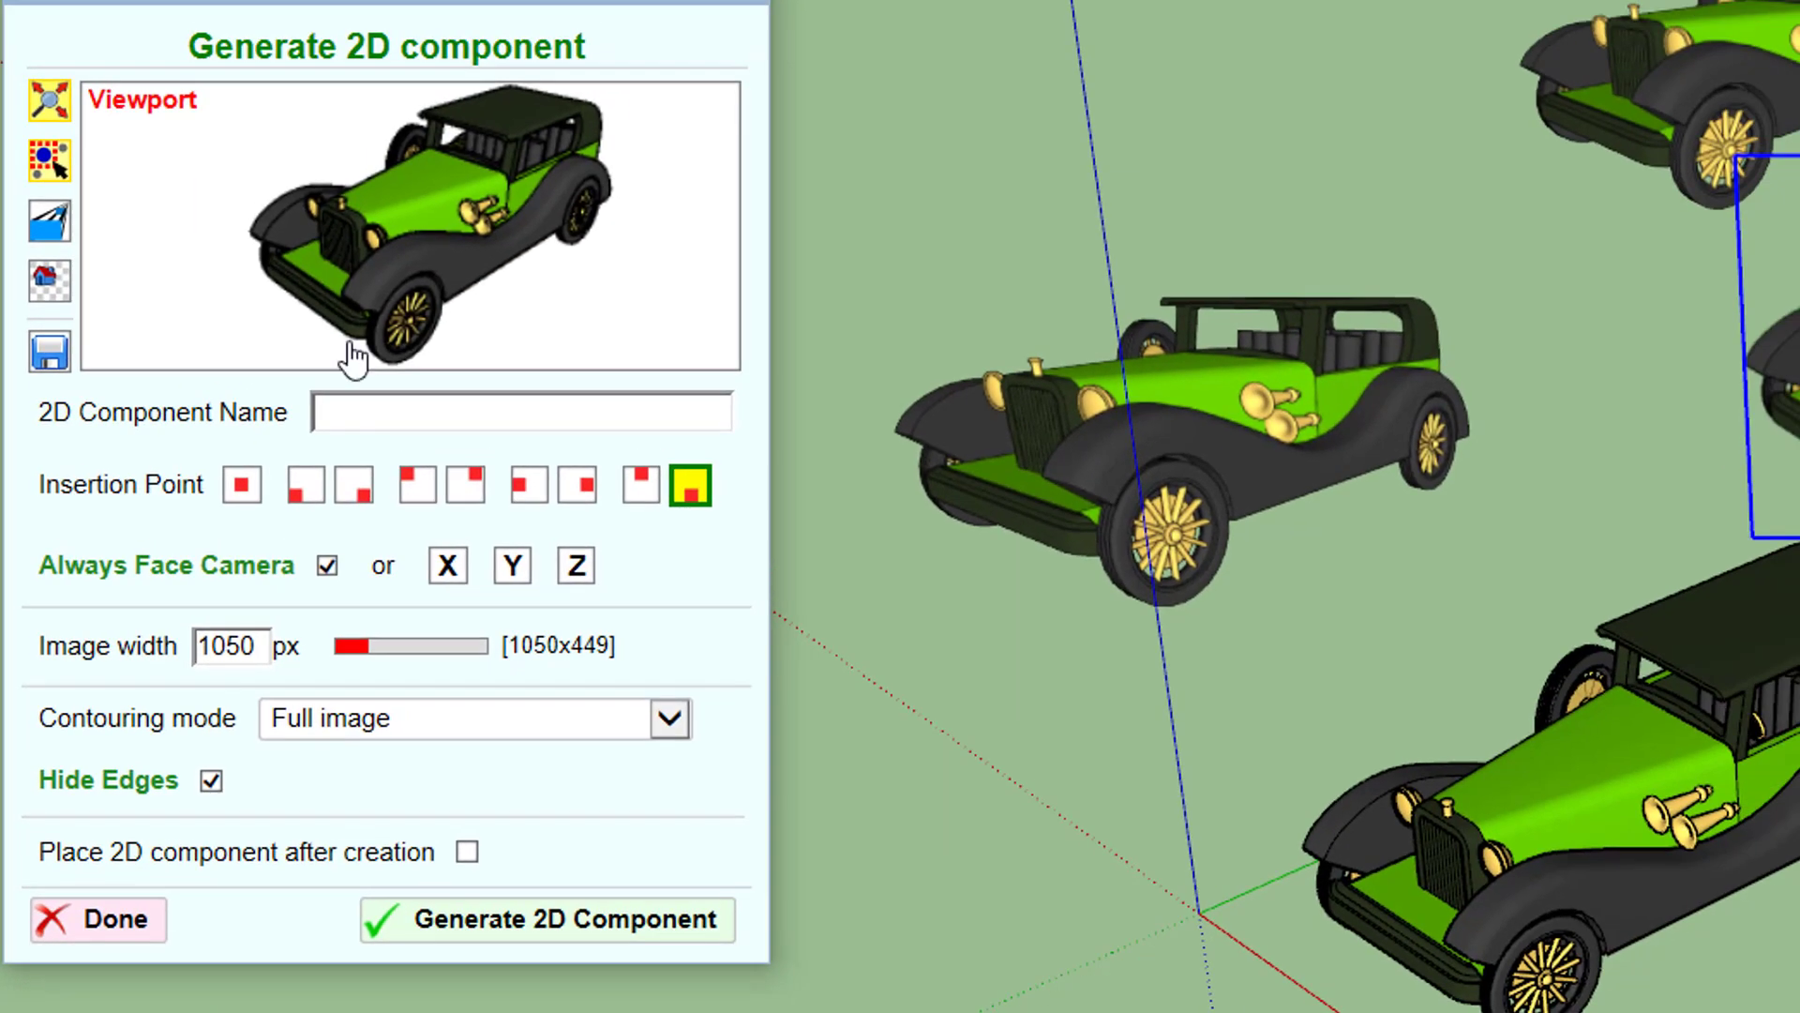
left_click(463, 406)
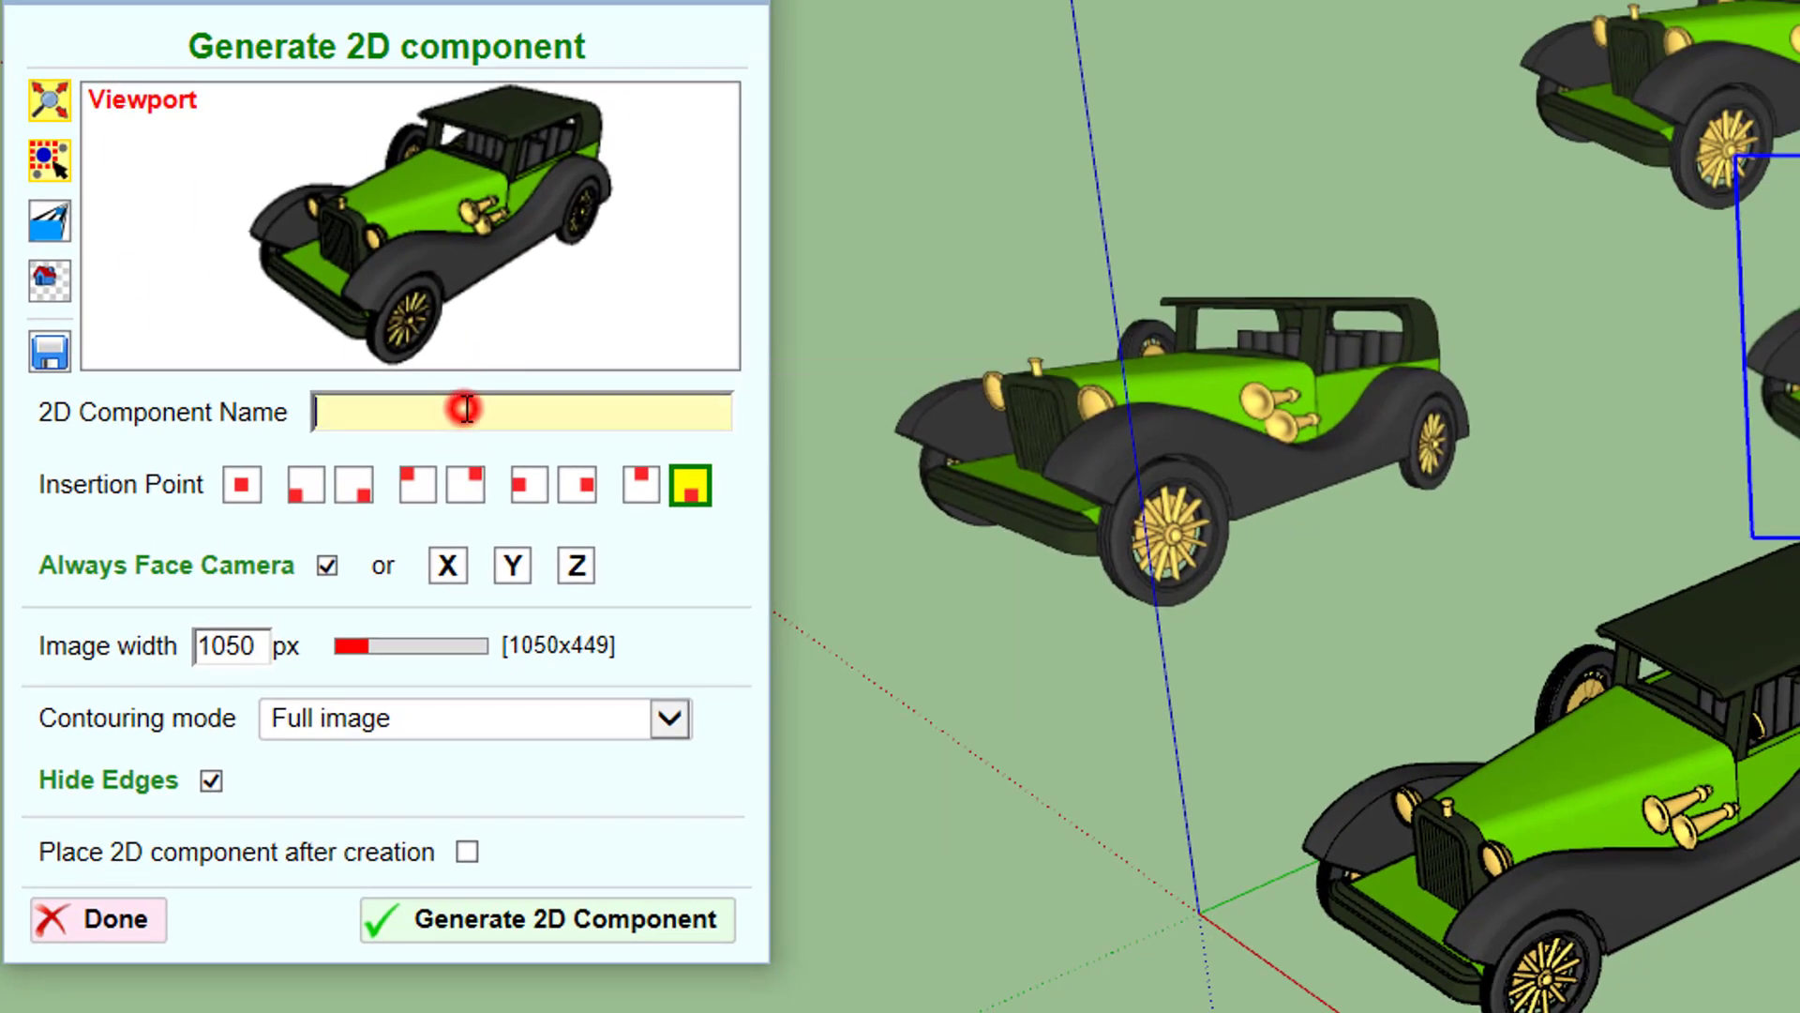
left_click(465, 450)
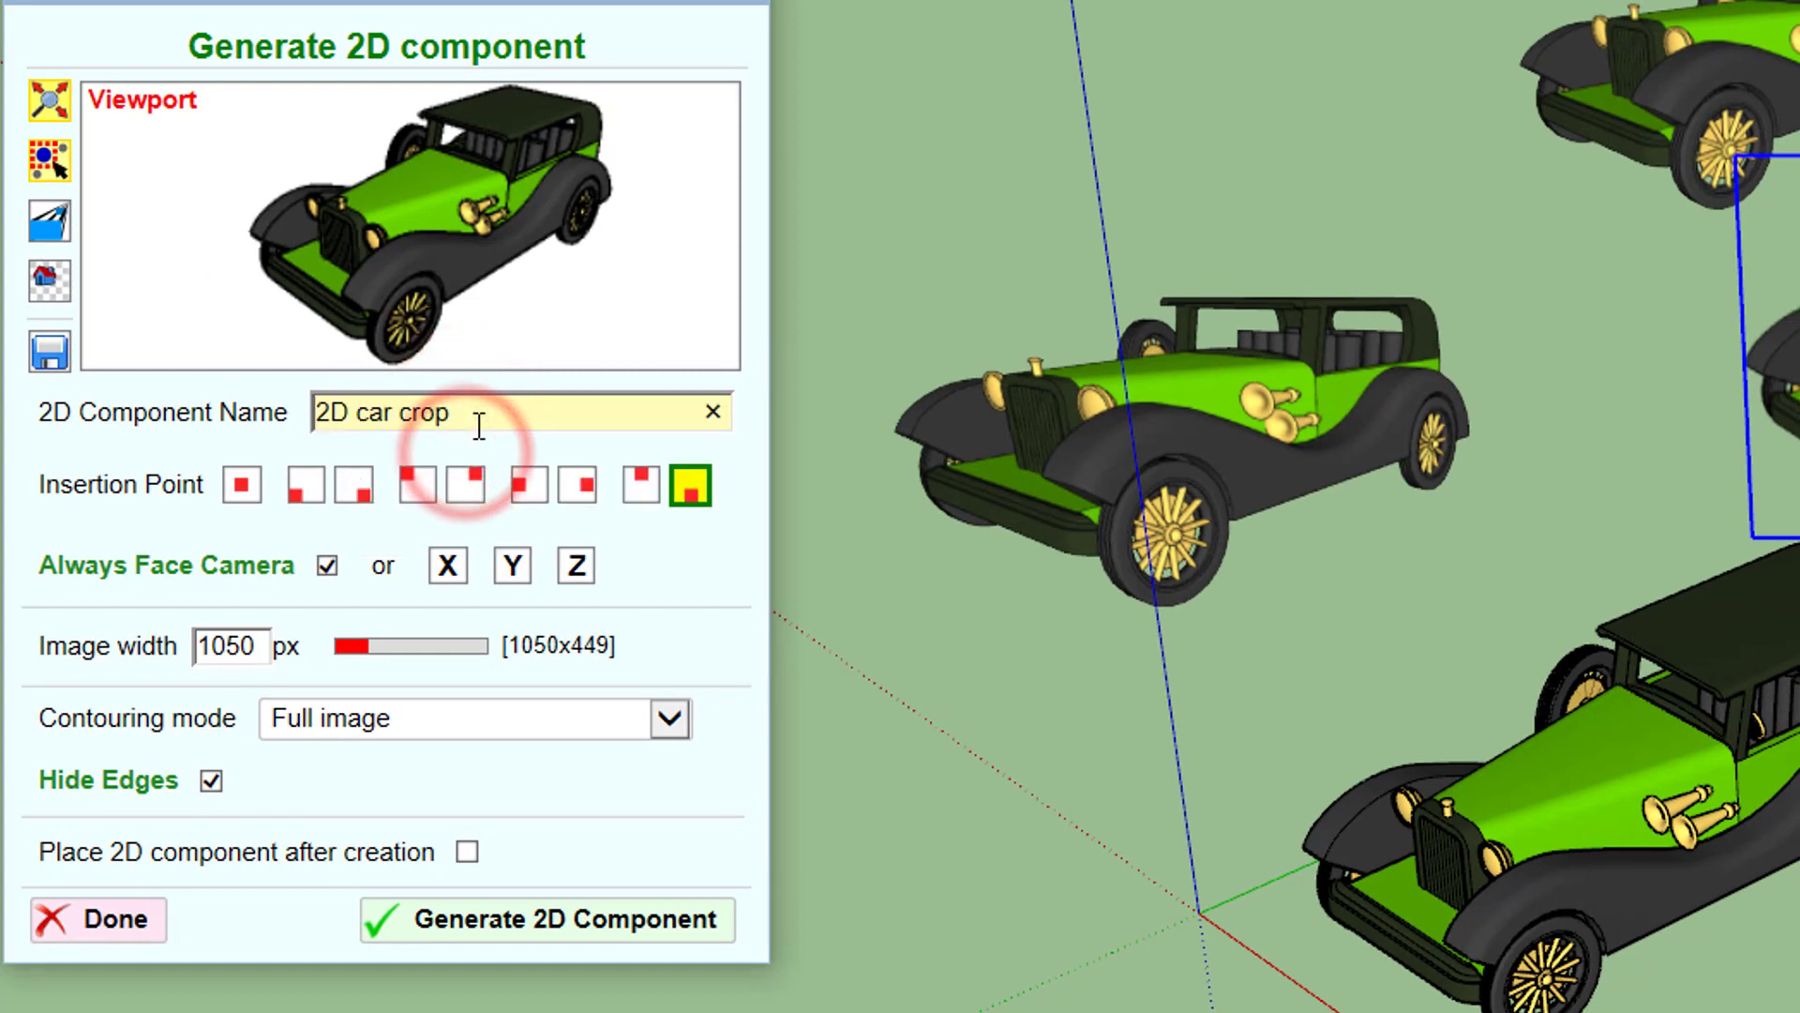
key("BackSpace")
key("BackSpace")
key("BackSpace")
key("BackSpace")
type("full")
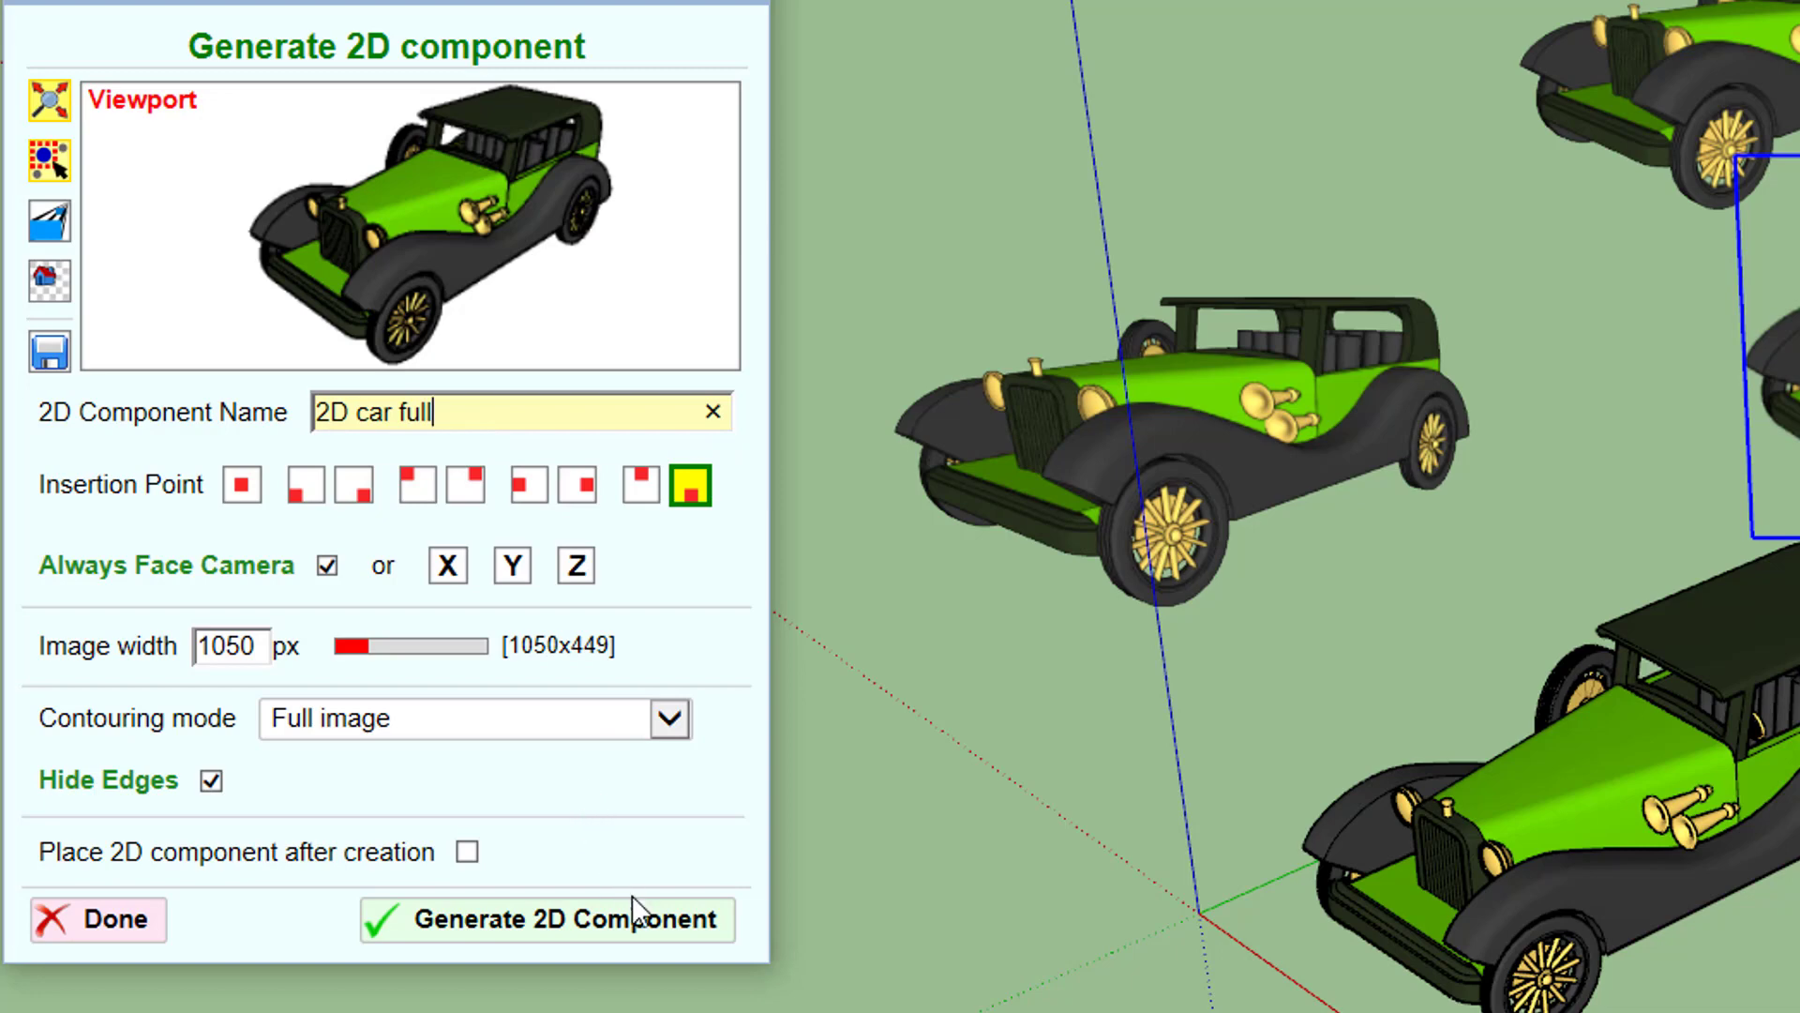
left_click(692, 936)
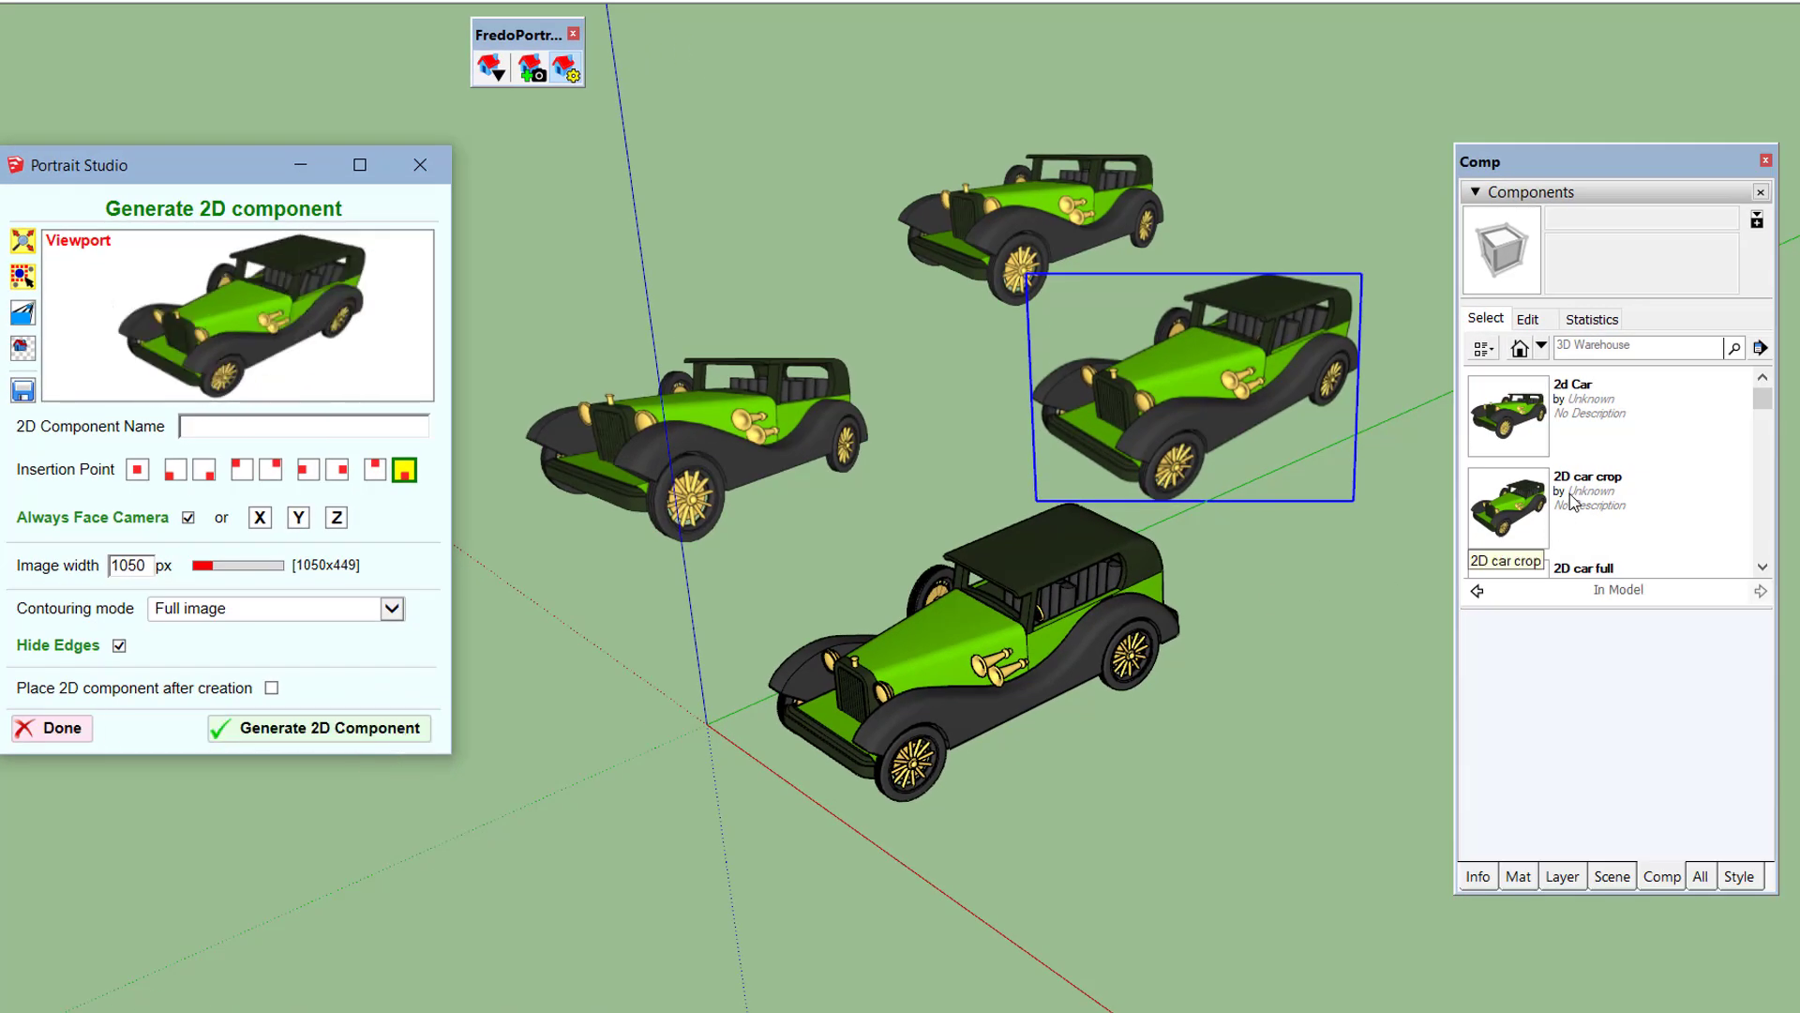
- Place the "2D car full" component in front of the 3D car and inspect its full-image face
scroll(1597, 494, "down", 1)
left_click(1514, 469)
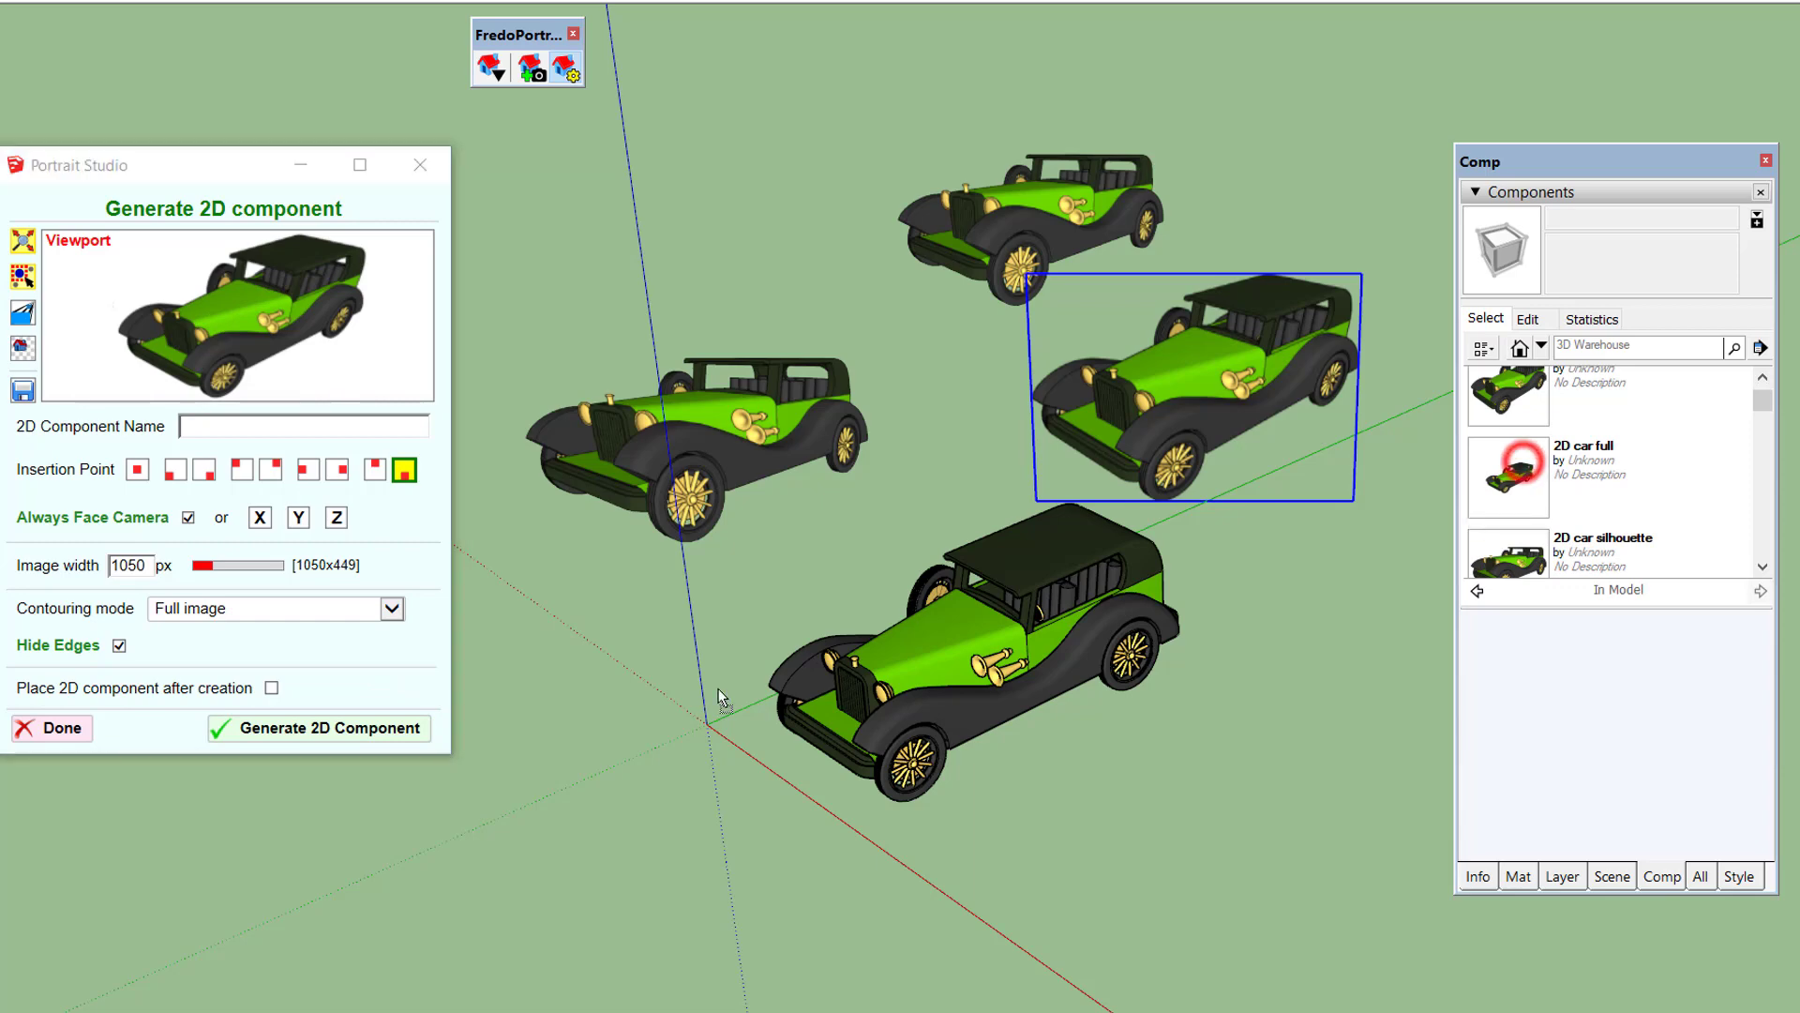
left_click(504, 892)
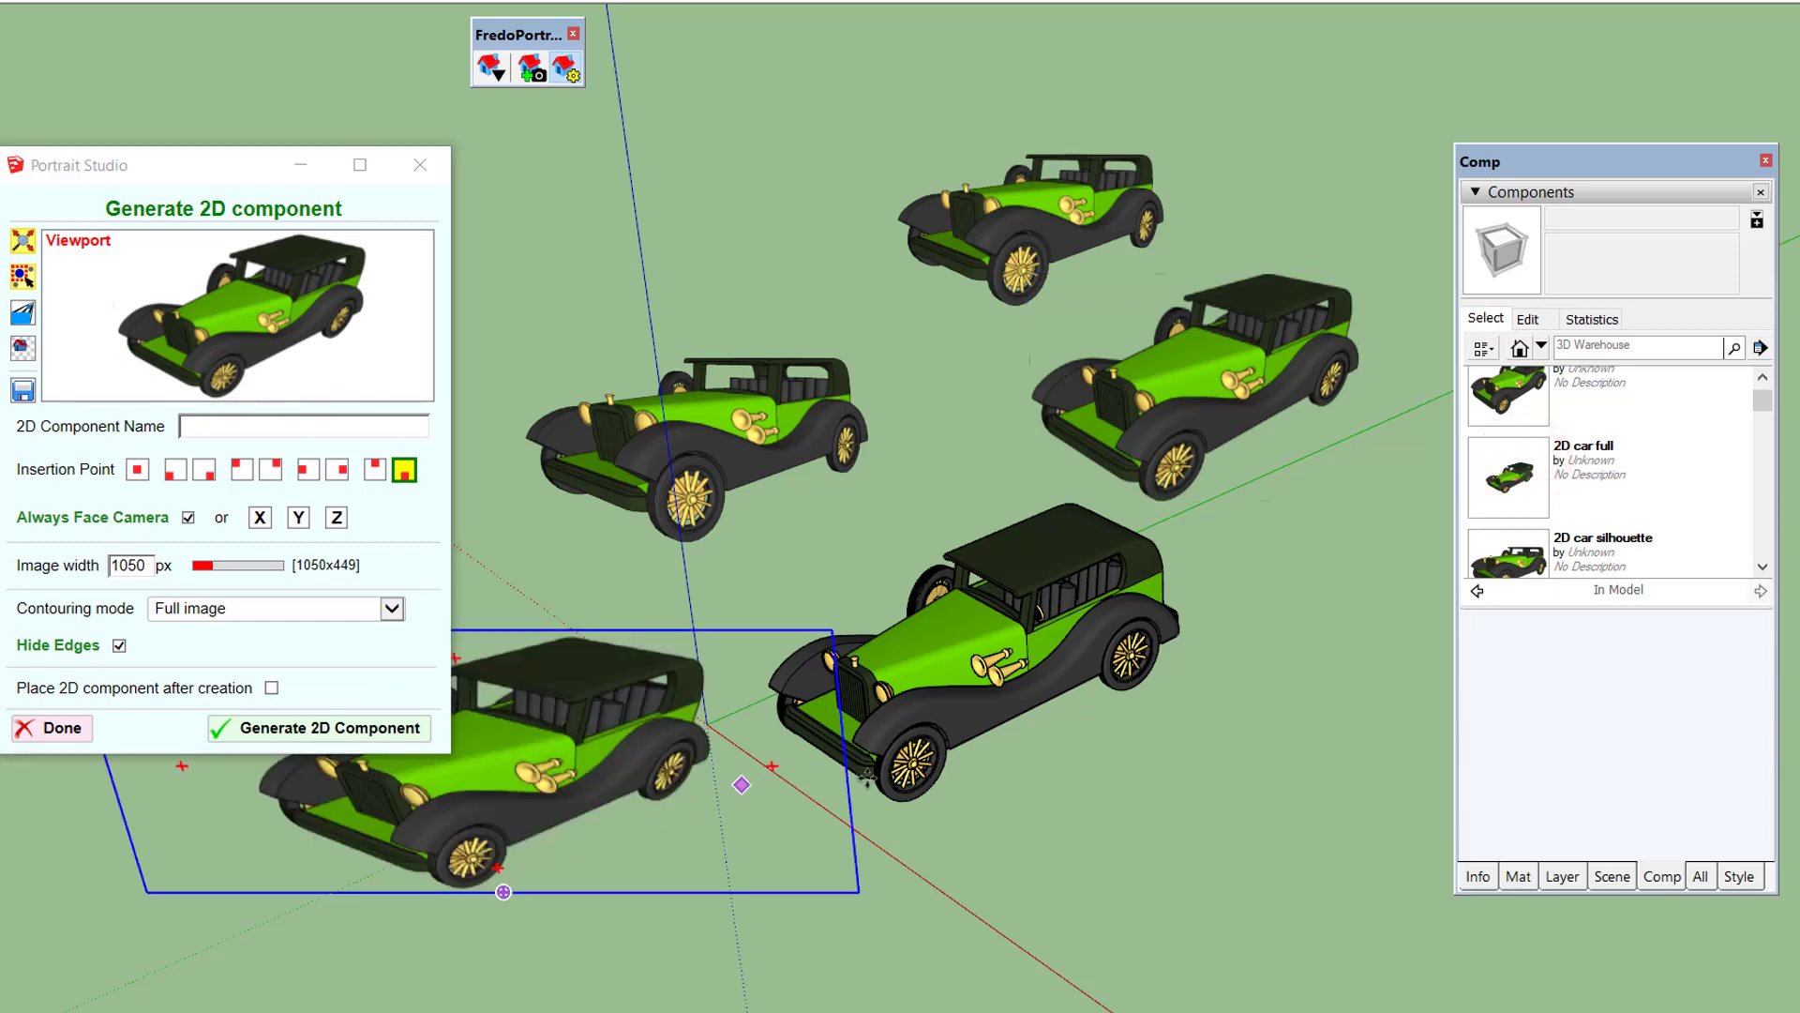
scroll(1011, 787, "down", 3)
scroll(824, 856, "up", 3)
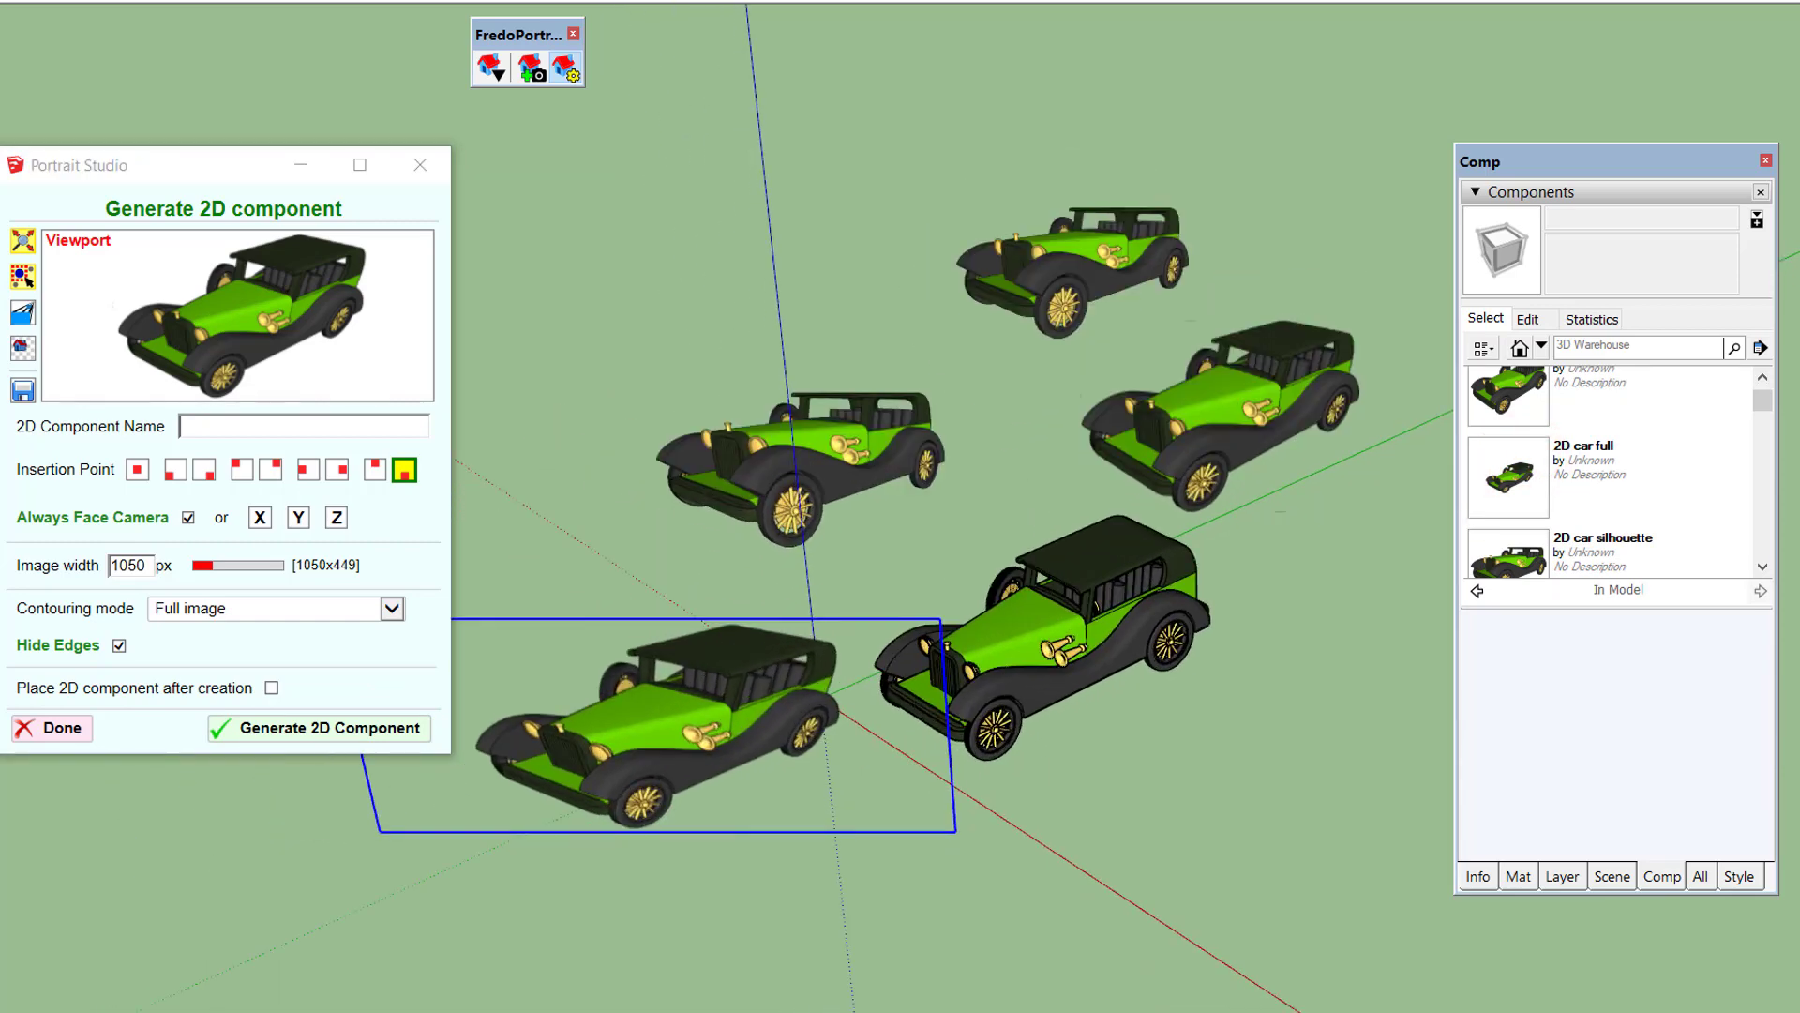
key("shift+m")
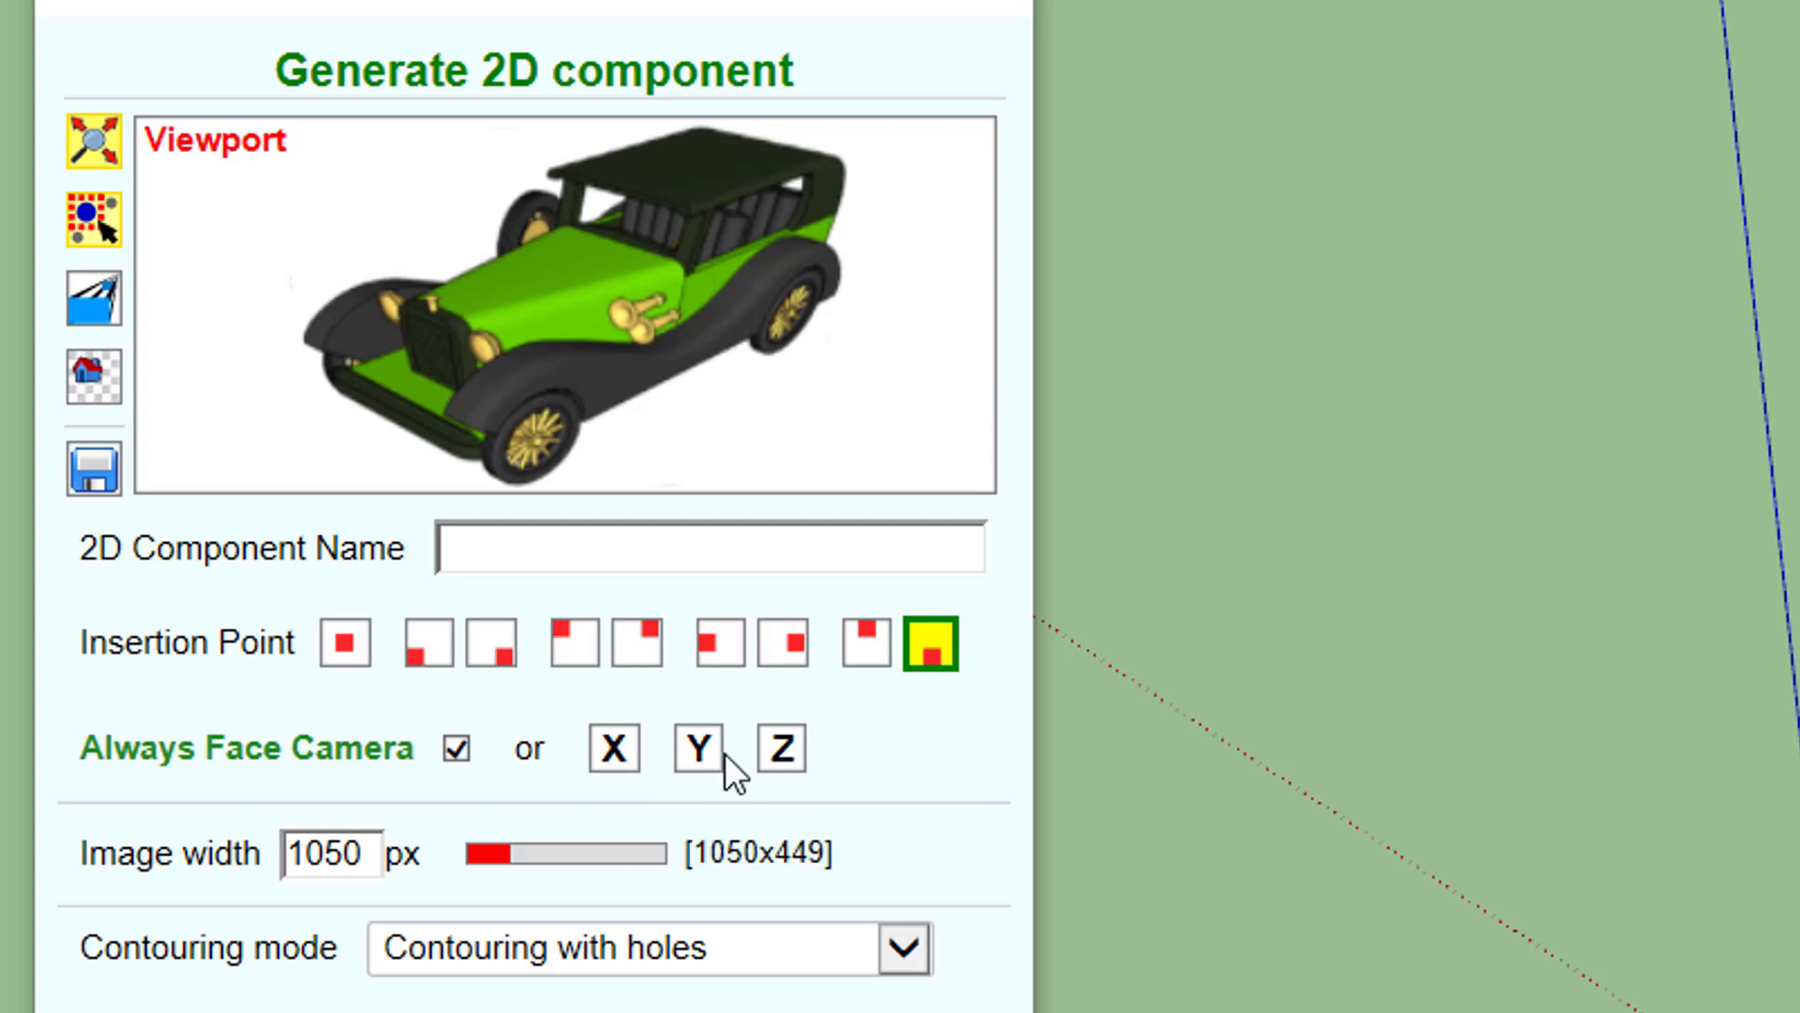
- Set the orientation to the Z axis instead of always facing the camera and generate a 2D component named "2d Car"
left_click(786, 753)
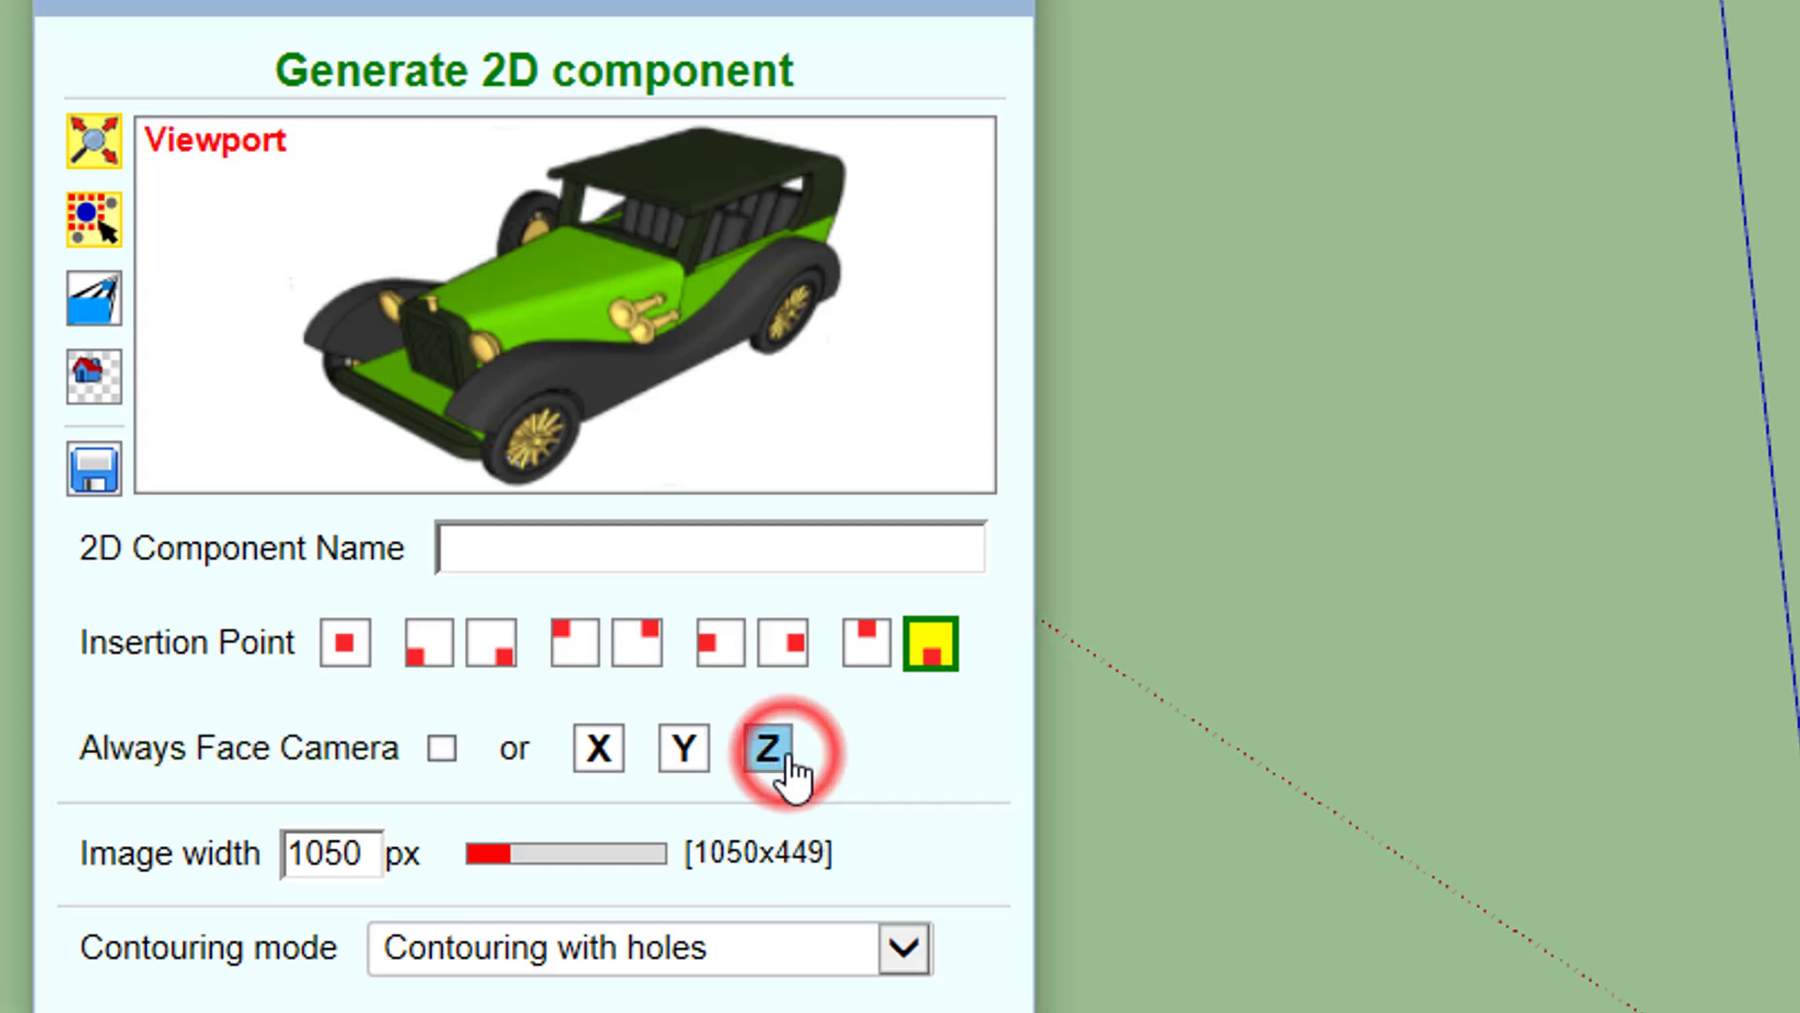
left_click(721, 551)
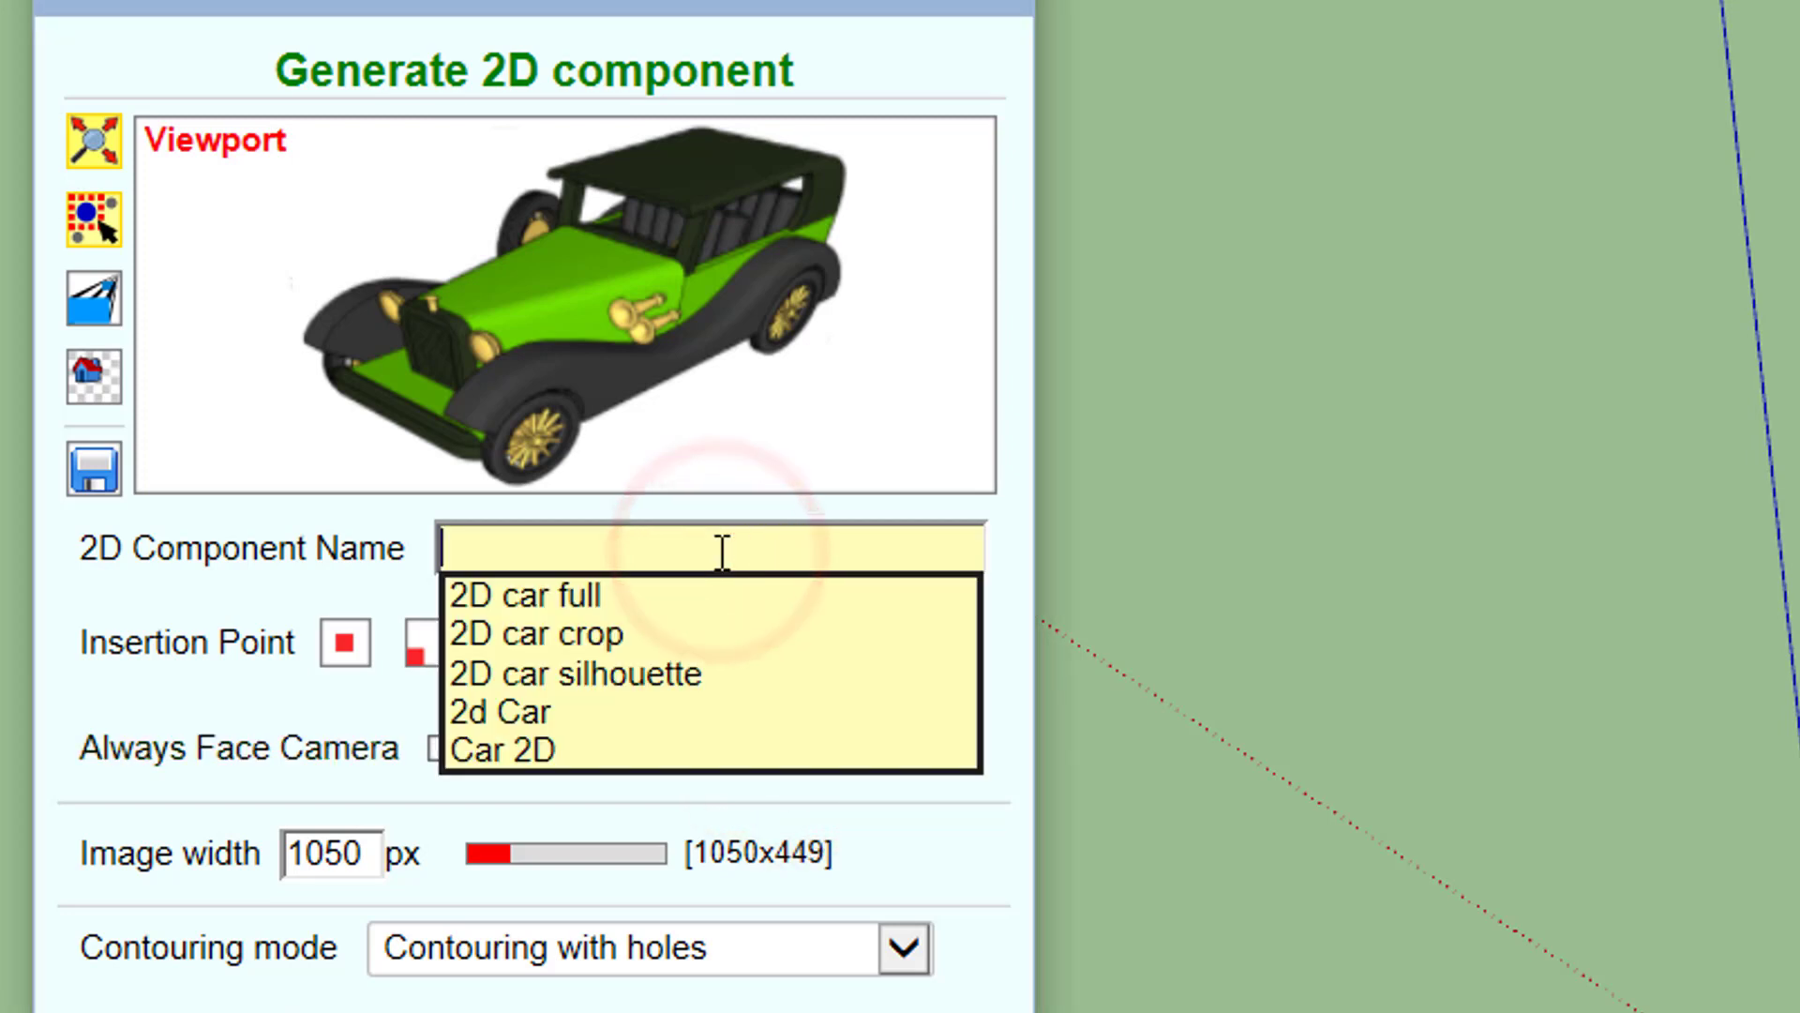
left_click(682, 715)
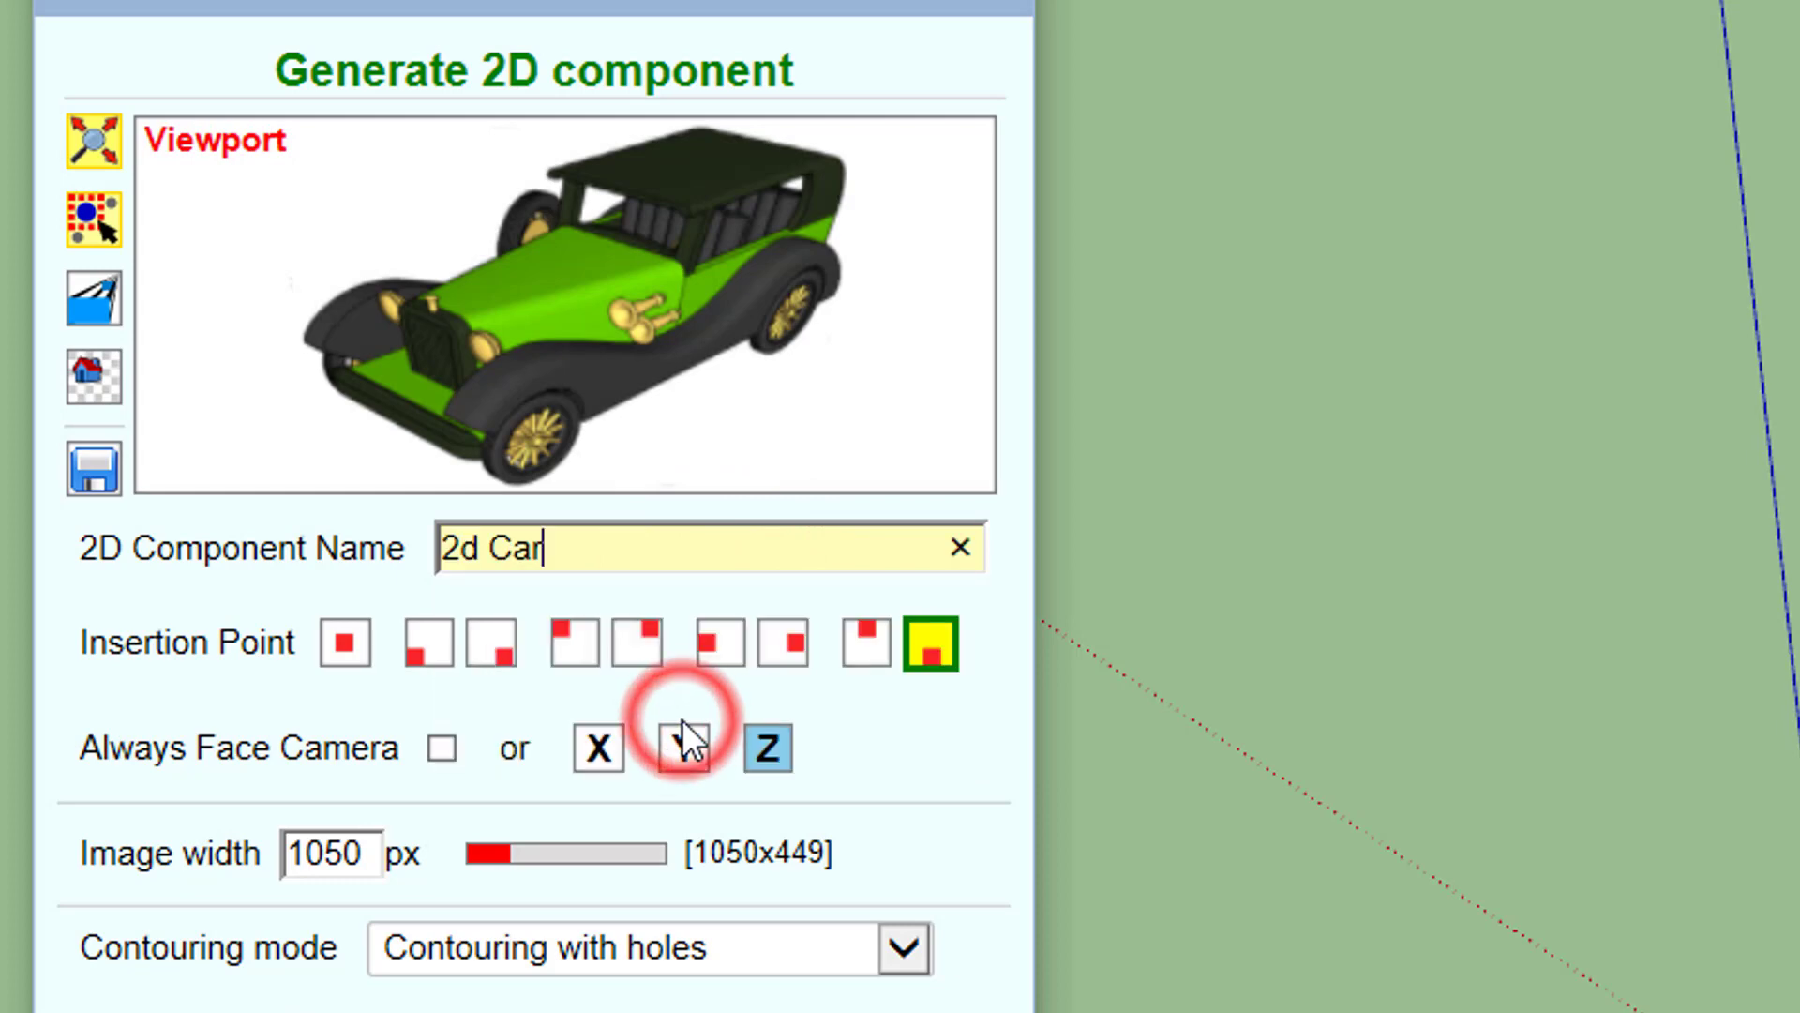
key("Return")
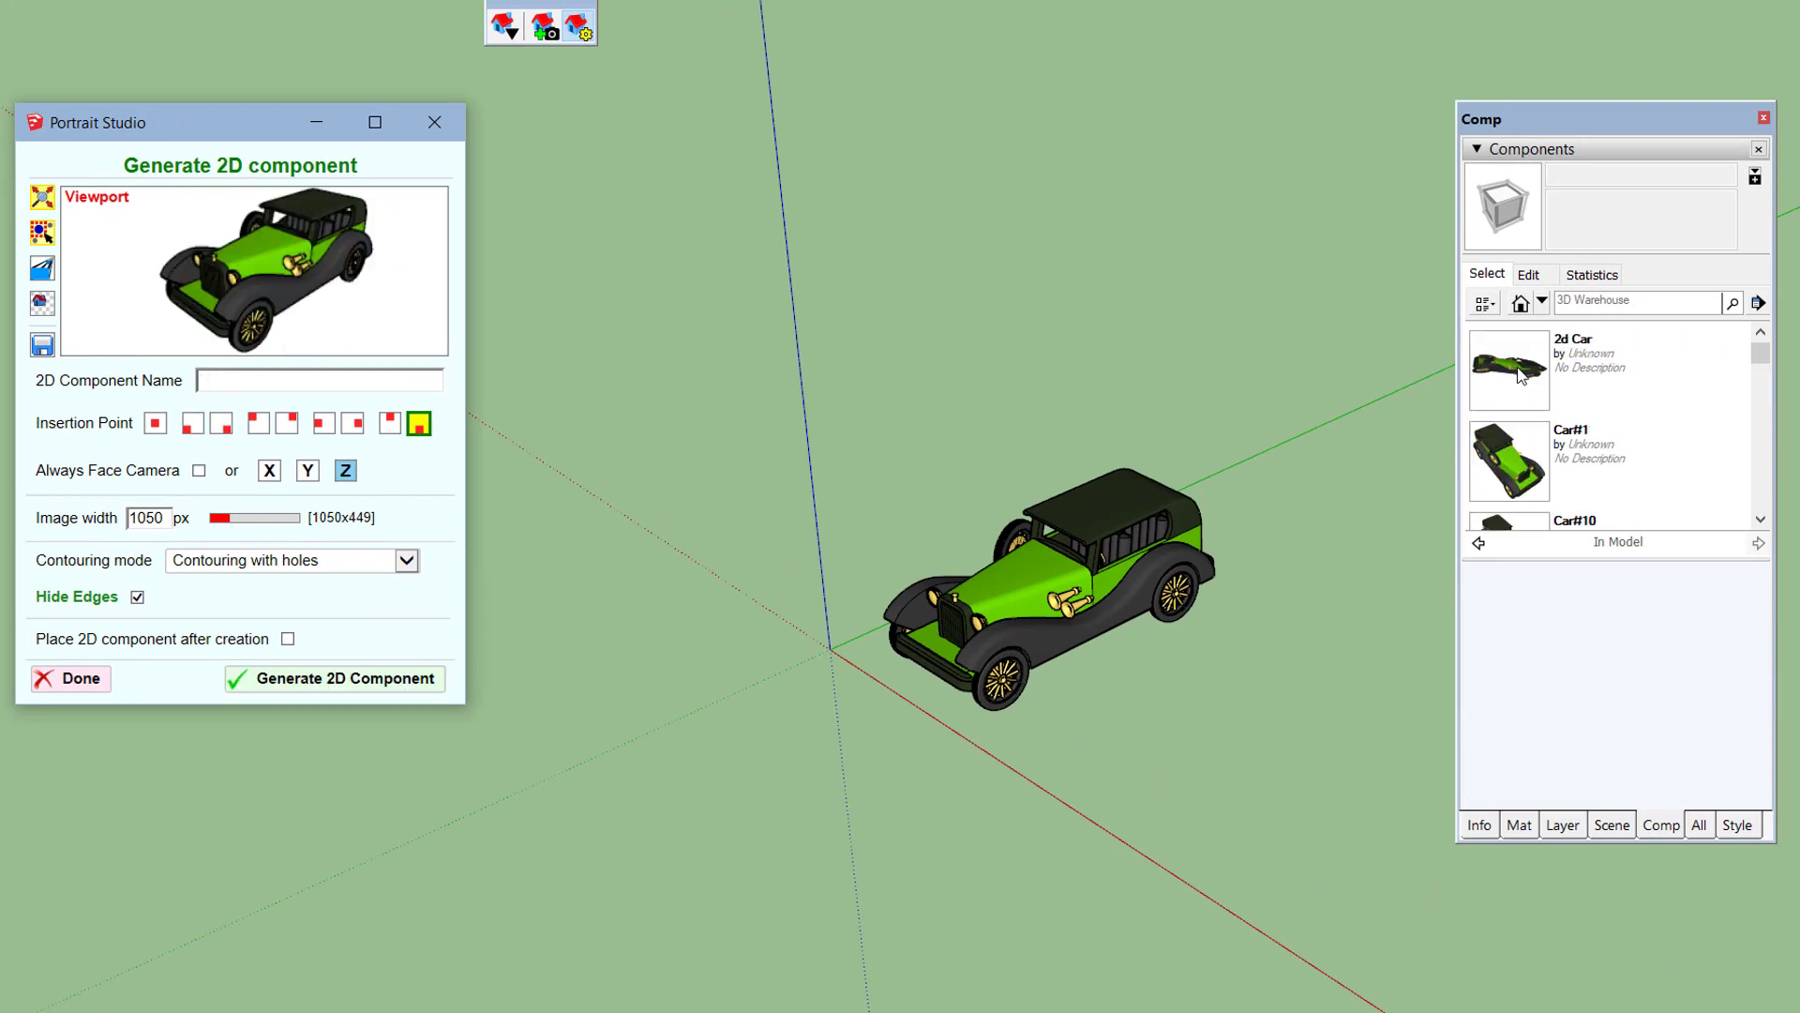
- Place the Z-oriented "2d Car" component behind the 3D car and inspect how it lies from another angle
left_click(1521, 375)
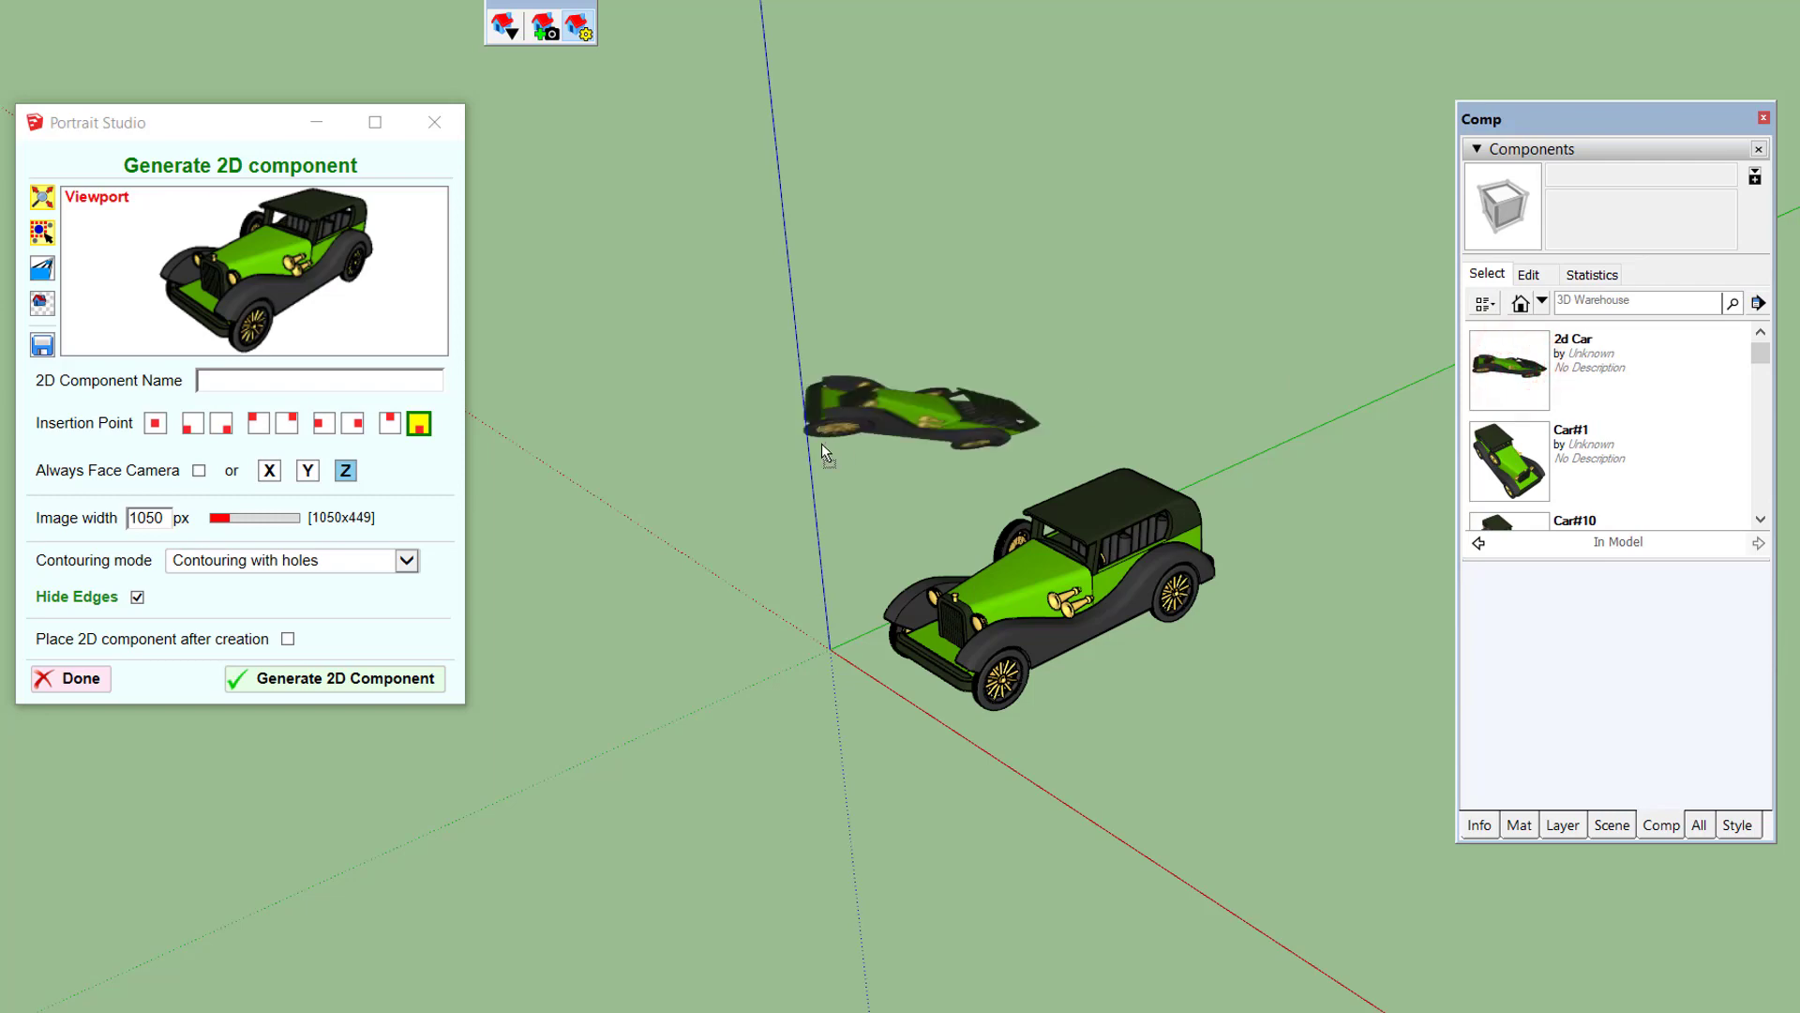
left_click(821, 442)
scroll(882, 380, "up", 2)
middle_click_drag(835, 433, 1388, 758)
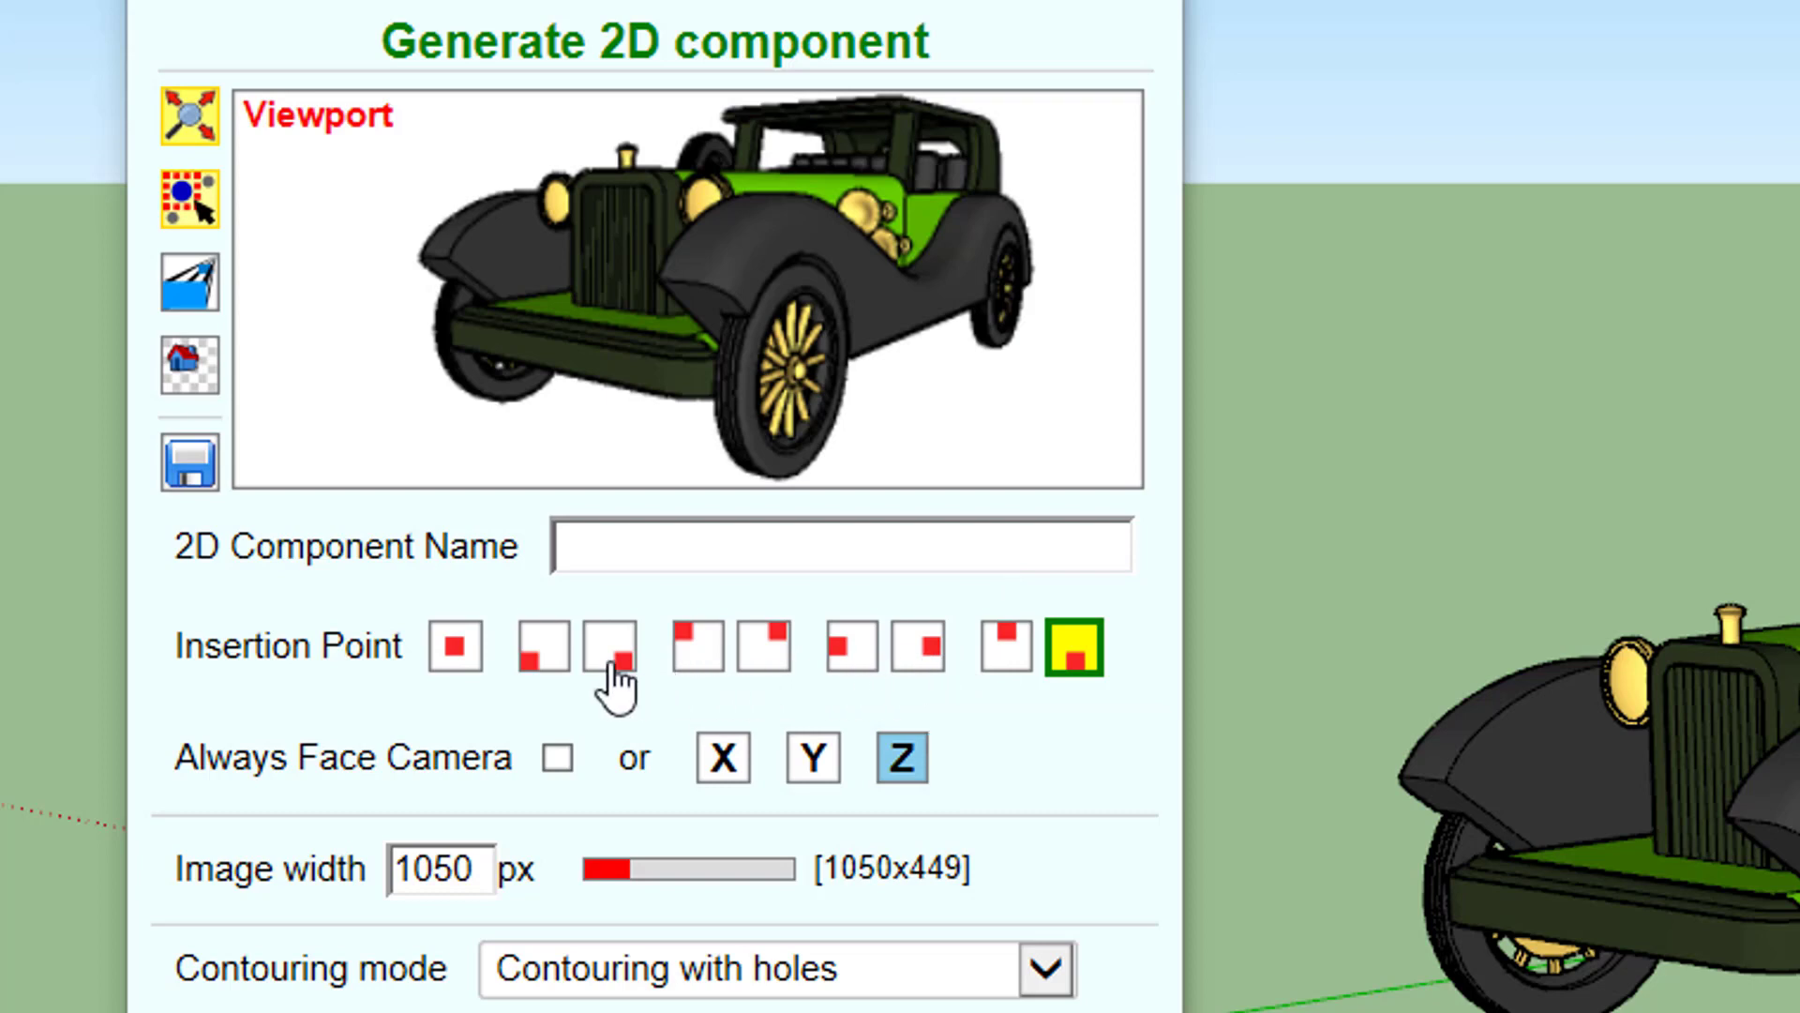
- Set the insertion point to the centre and generate another Z-oriented 2D component, reusing the name "2d Car"
left_click(461, 649)
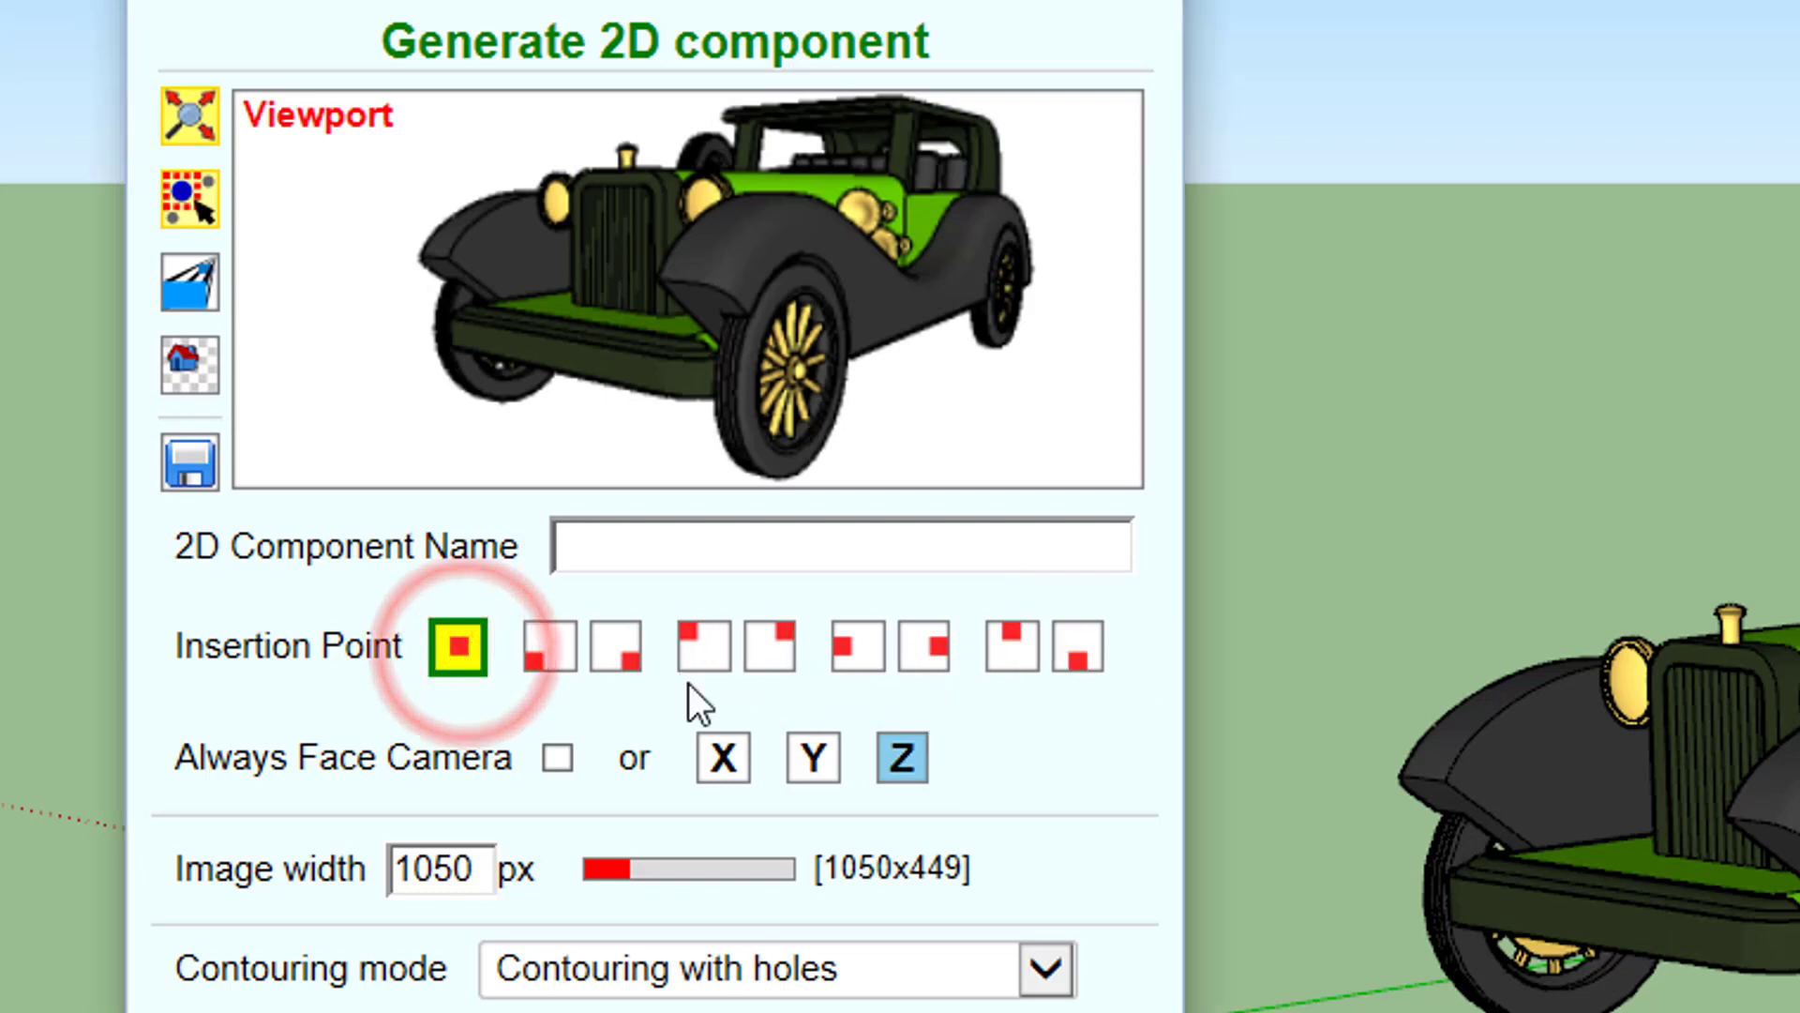
left_click(883, 555)
left_click(884, 555)
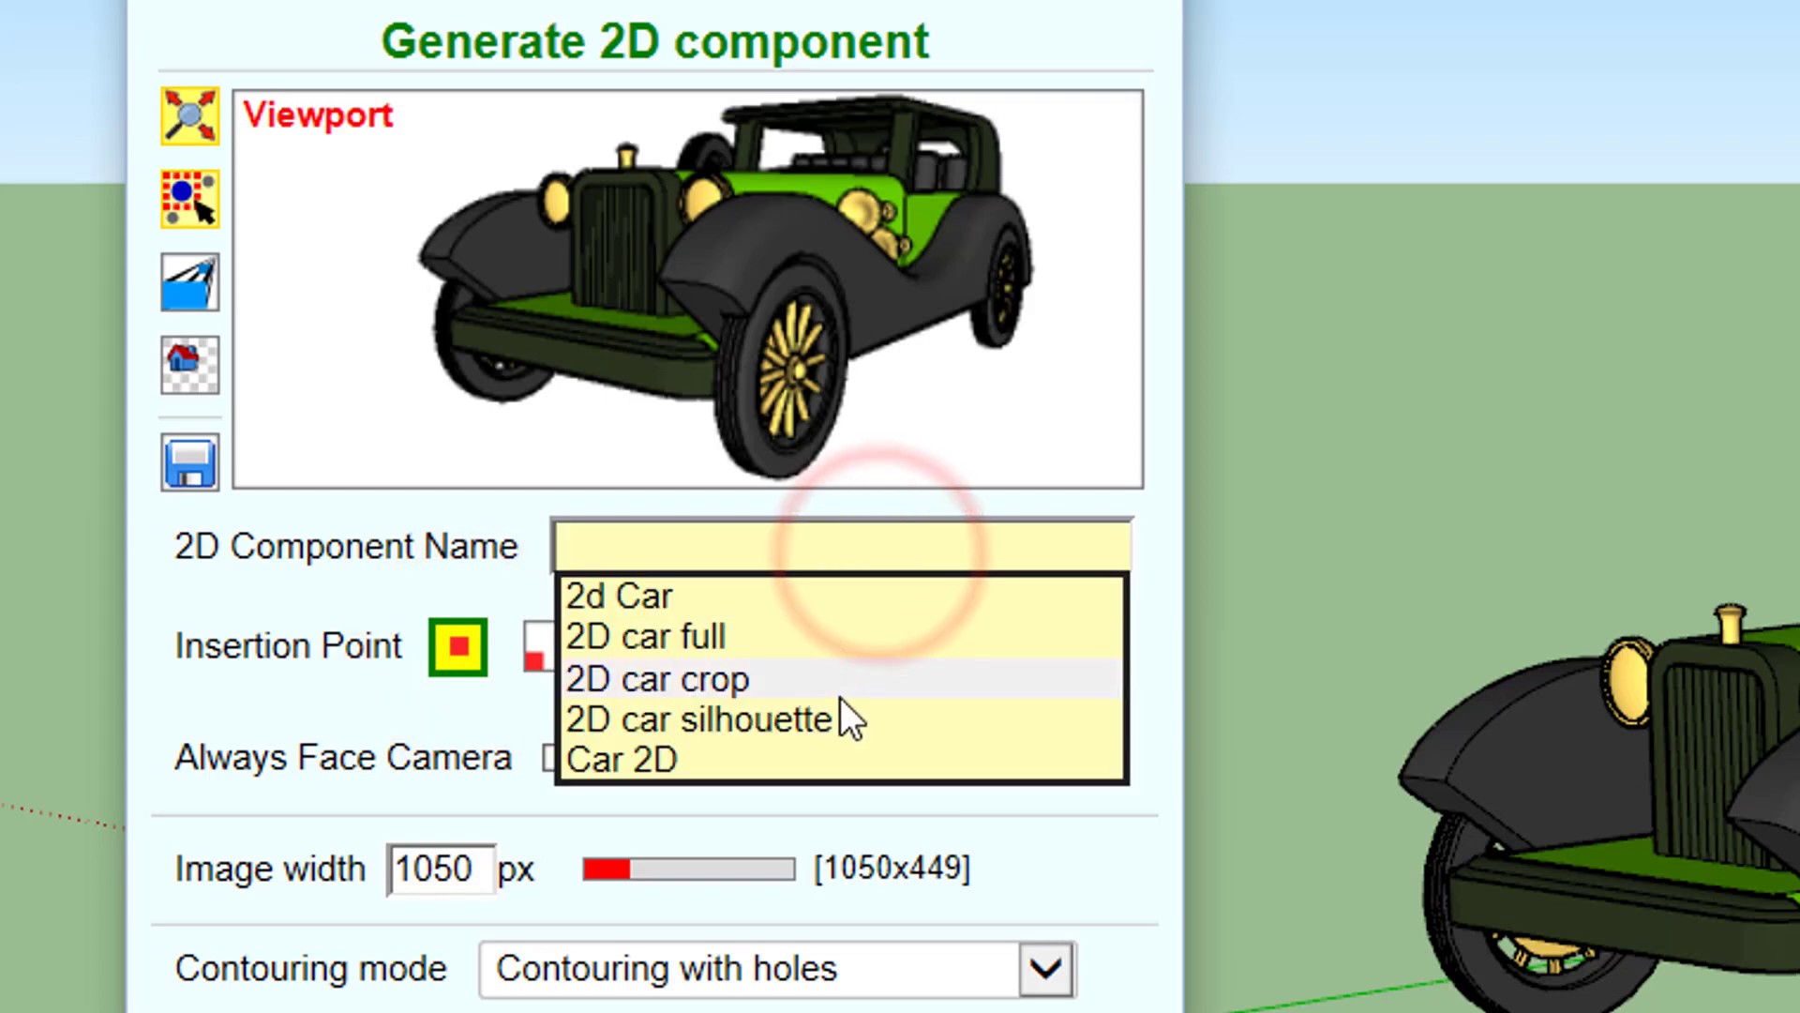
left_click(819, 754)
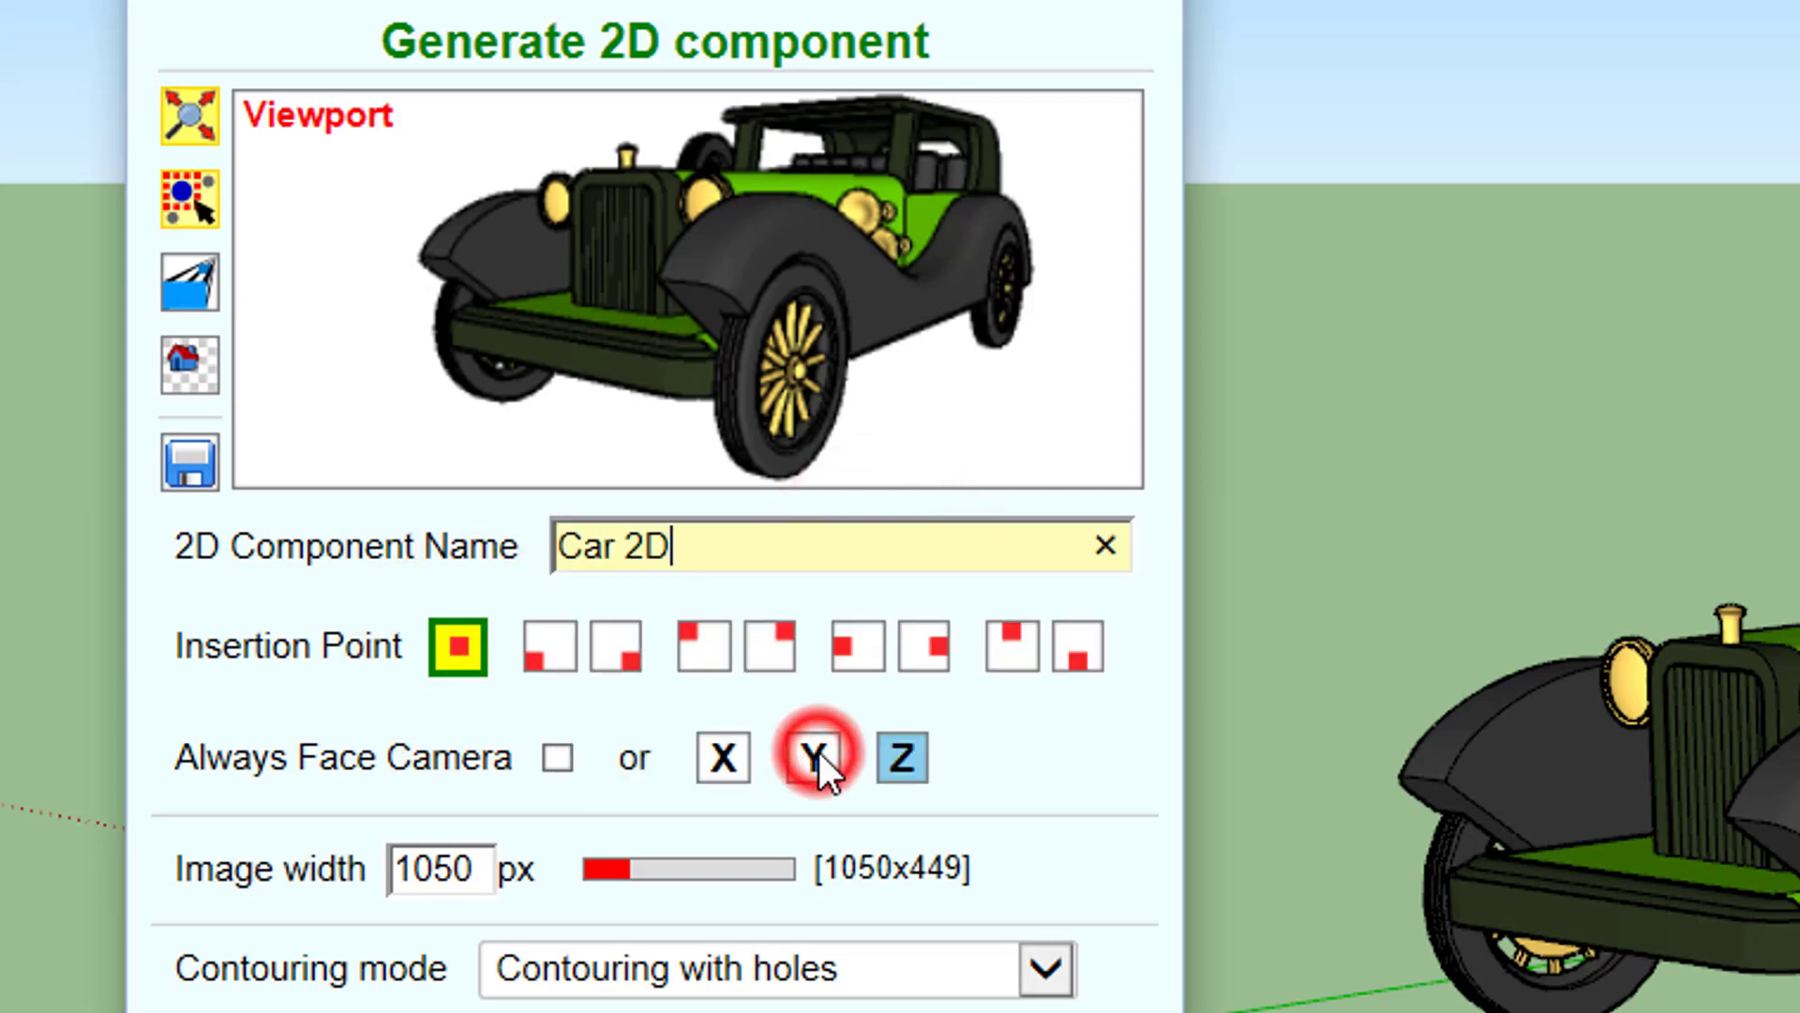
left_click(1112, 551)
left_click(935, 614)
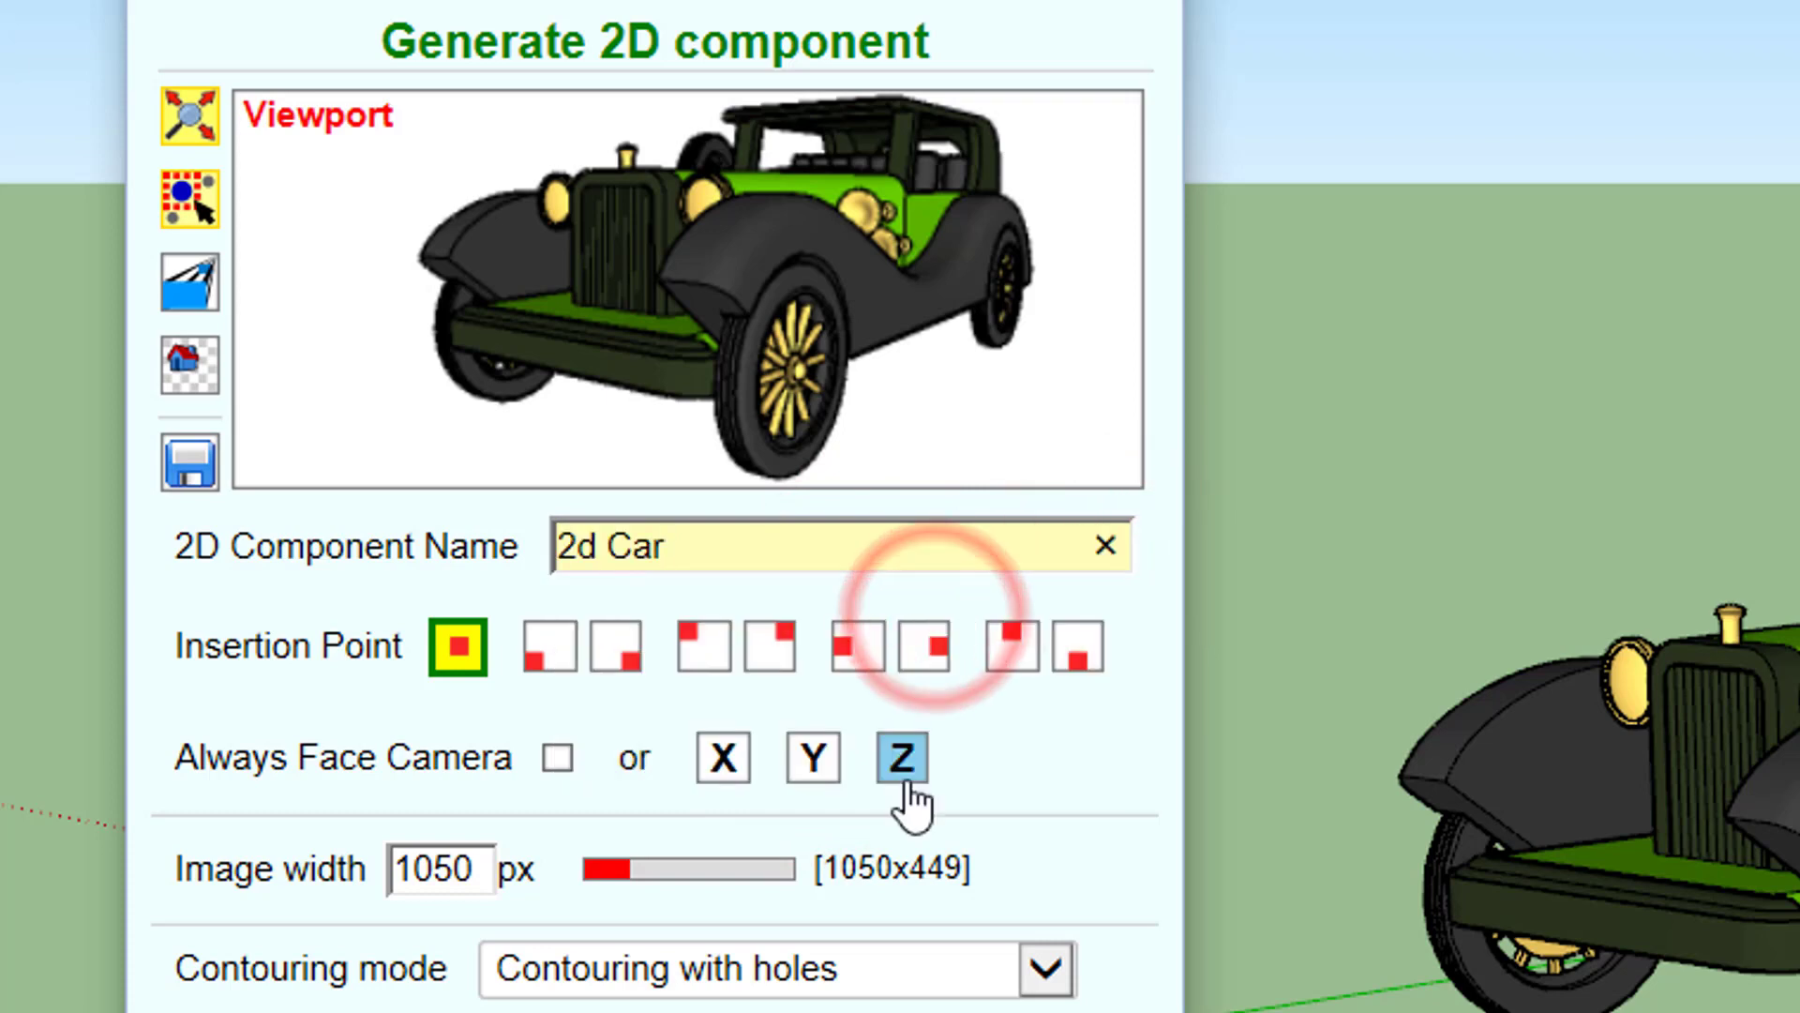
key("Return")
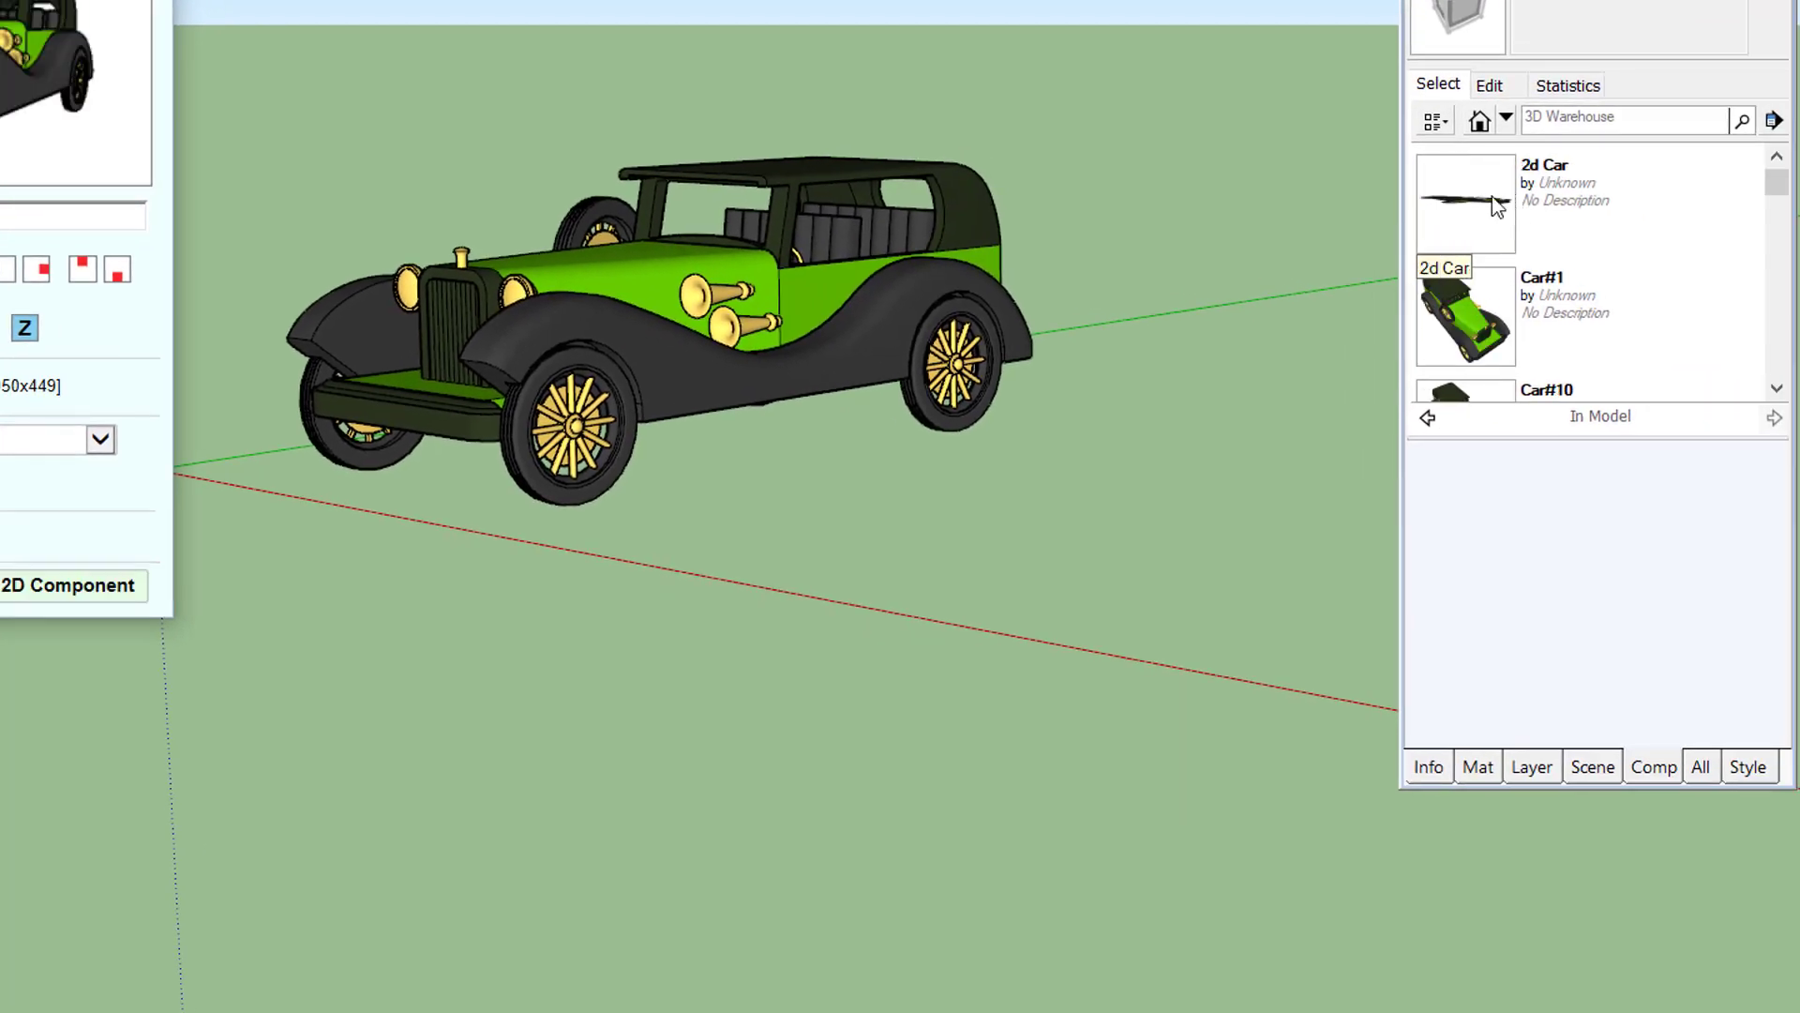
- Place the centred "2d Car" component flat on the ground along the red axis near the 3D car and inspect it from above
left_click(1475, 200)
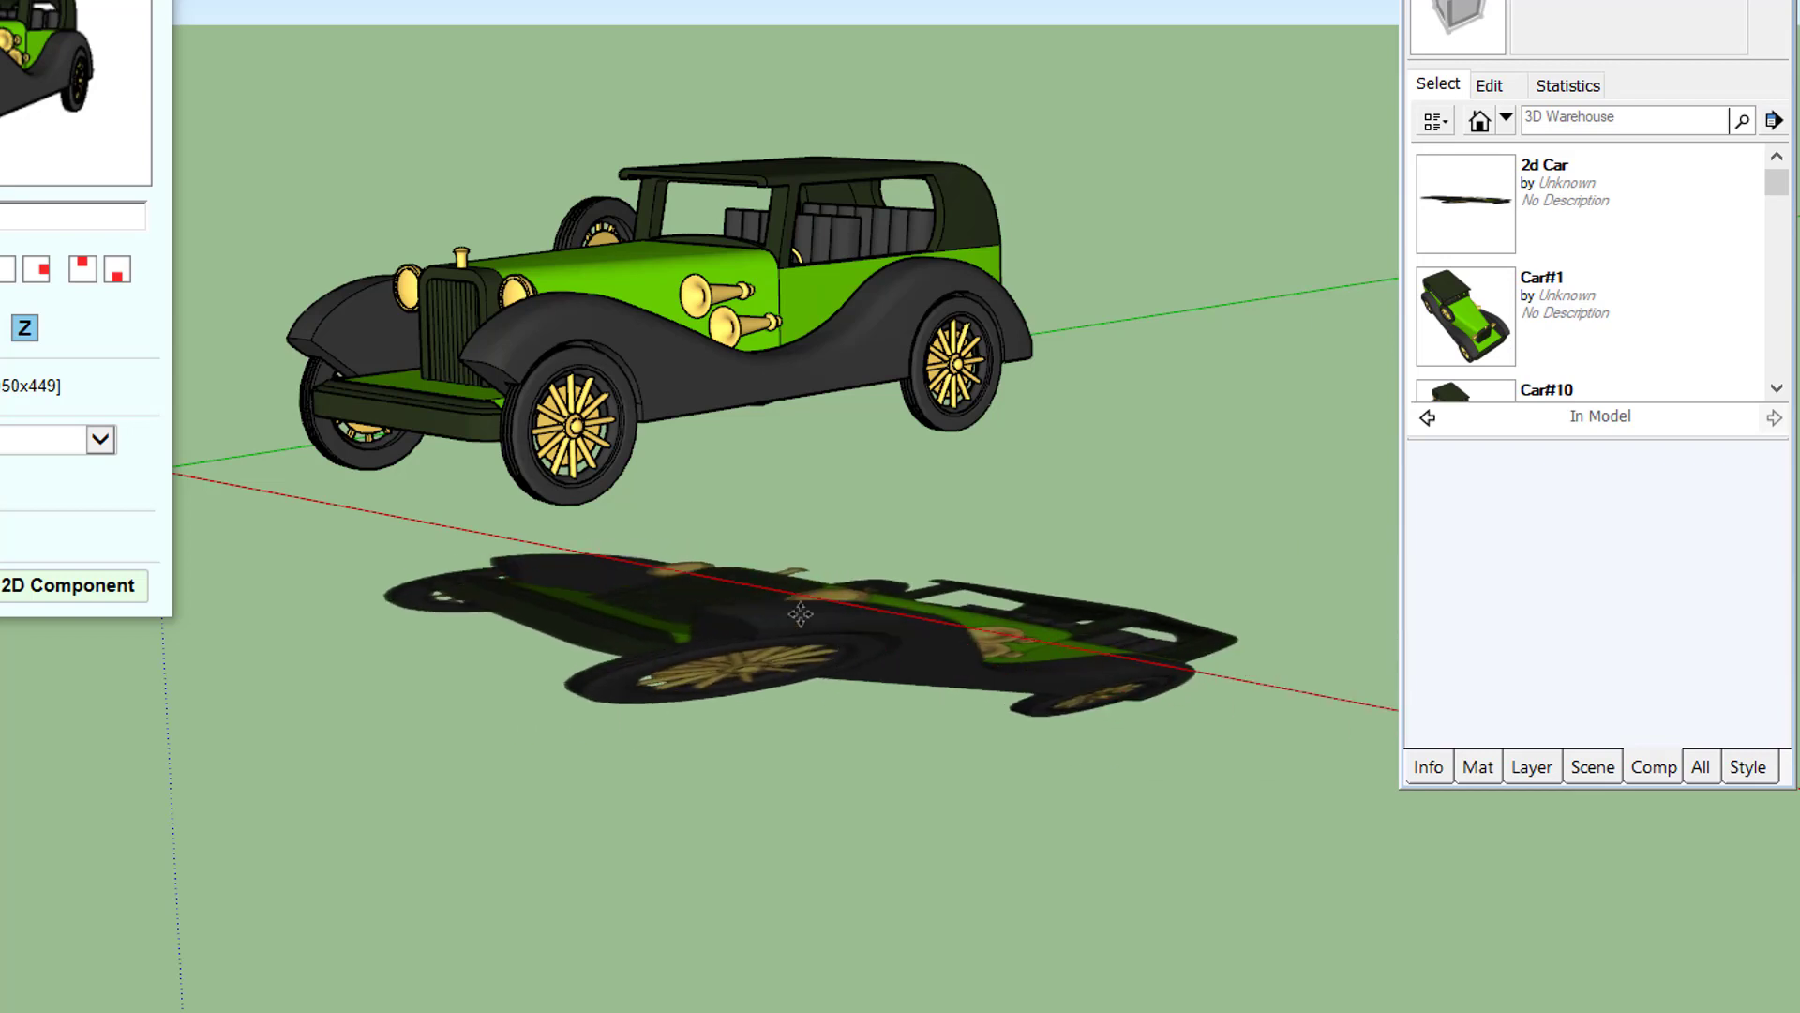
left_click(808, 639)
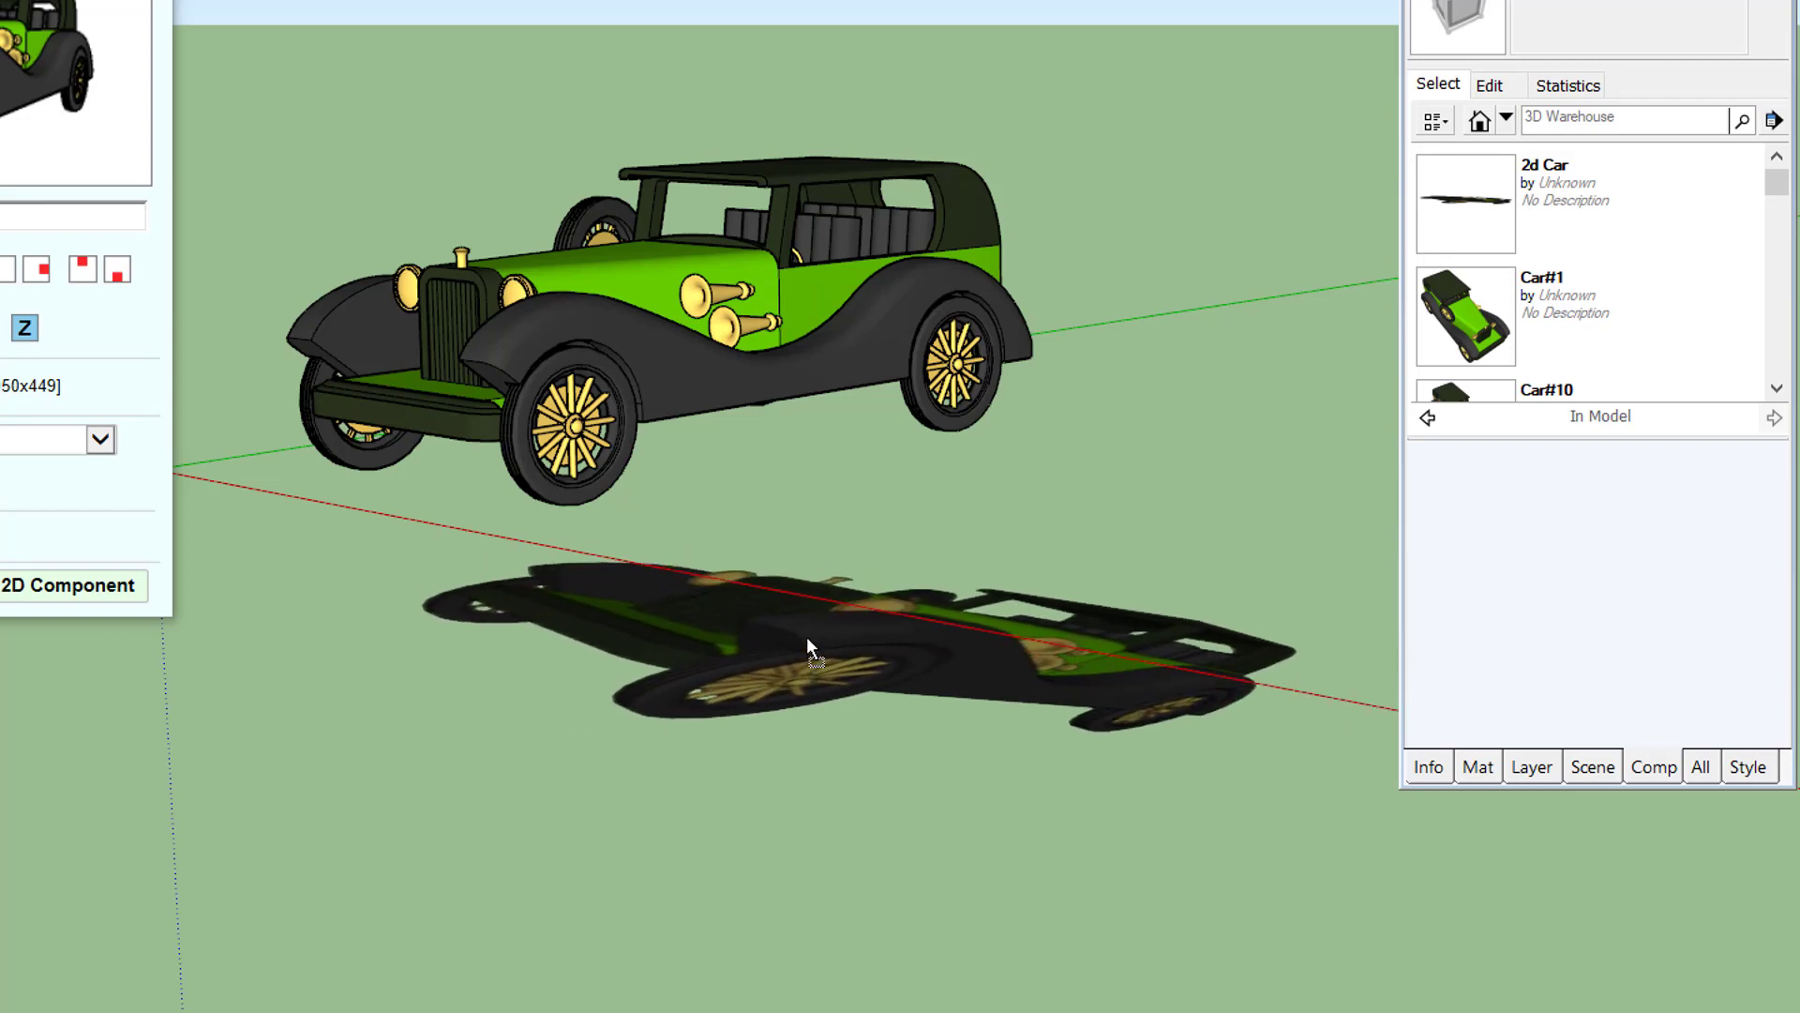
left_click(809, 642)
mouse_move(809, 642)
middle_mouse_down()
mouse_move(1265, 975)
mouse_move(1069, 847)
middle_mouse_up()
key("m")
scroll(855, 546, "down", 6)
scroll(1036, 677, "up", 5)
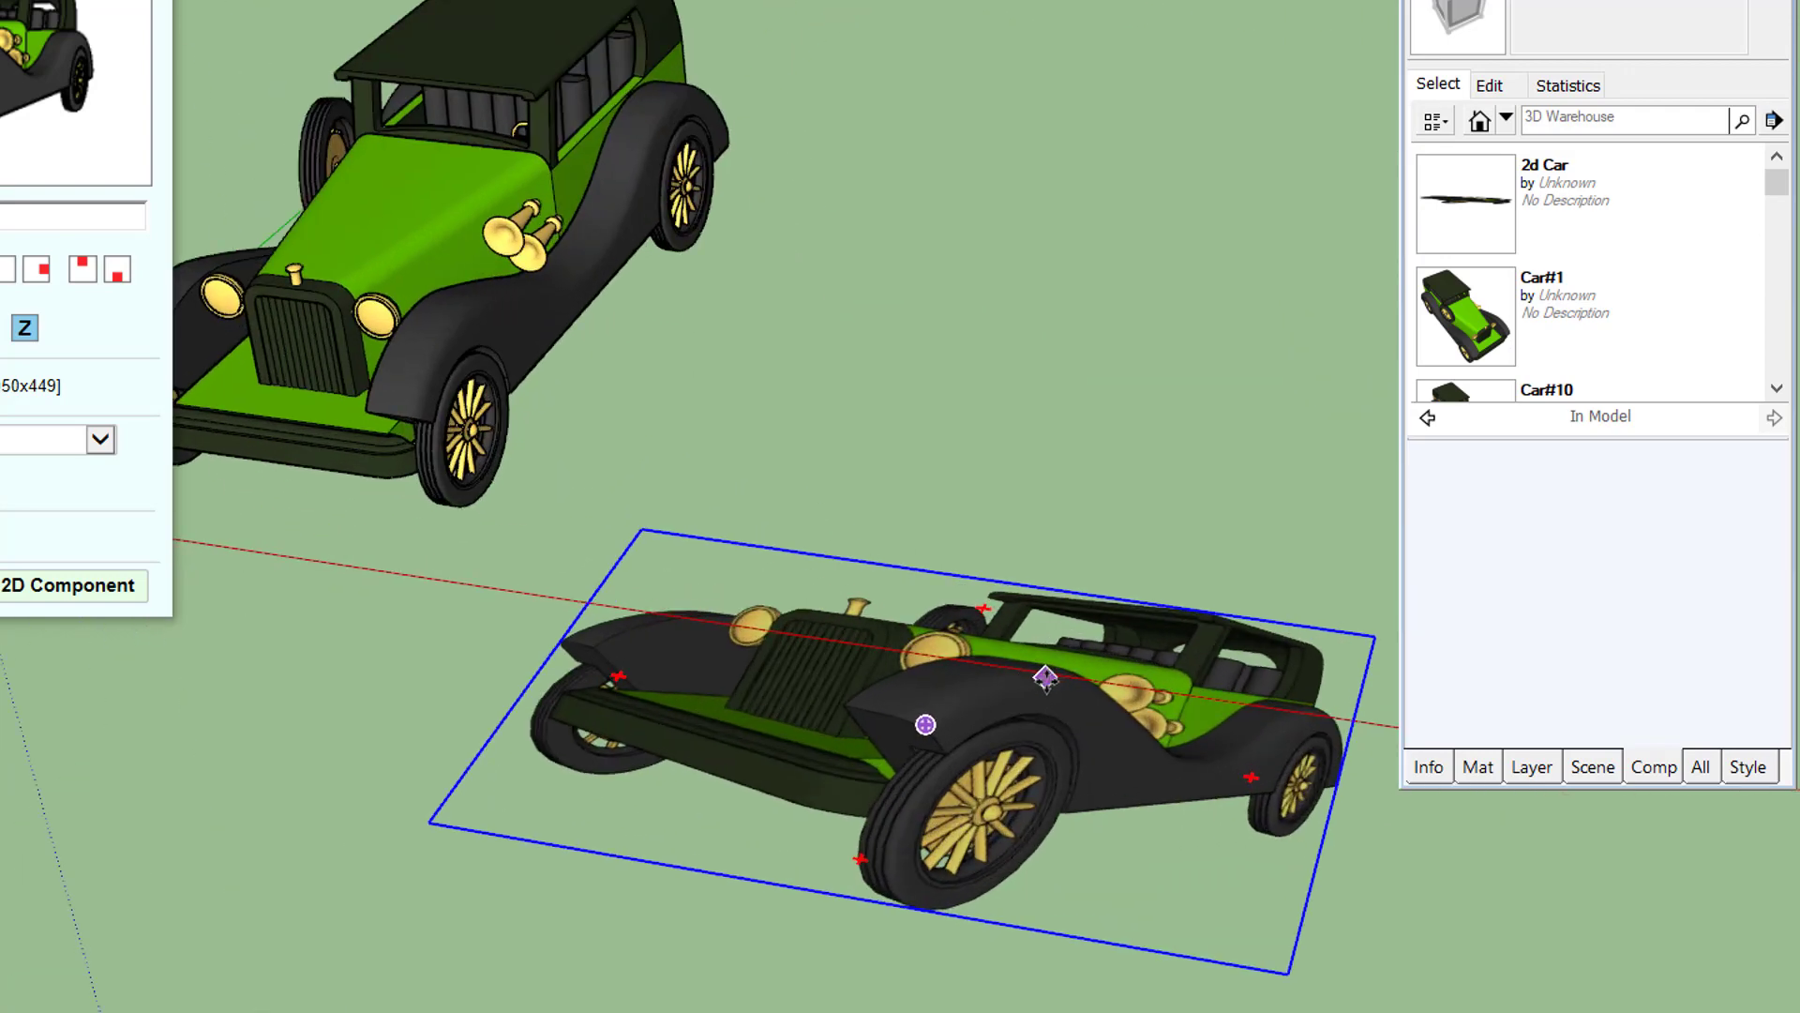
scroll(897, 543, "down", 4)
scroll(965, 687, "up", 5)
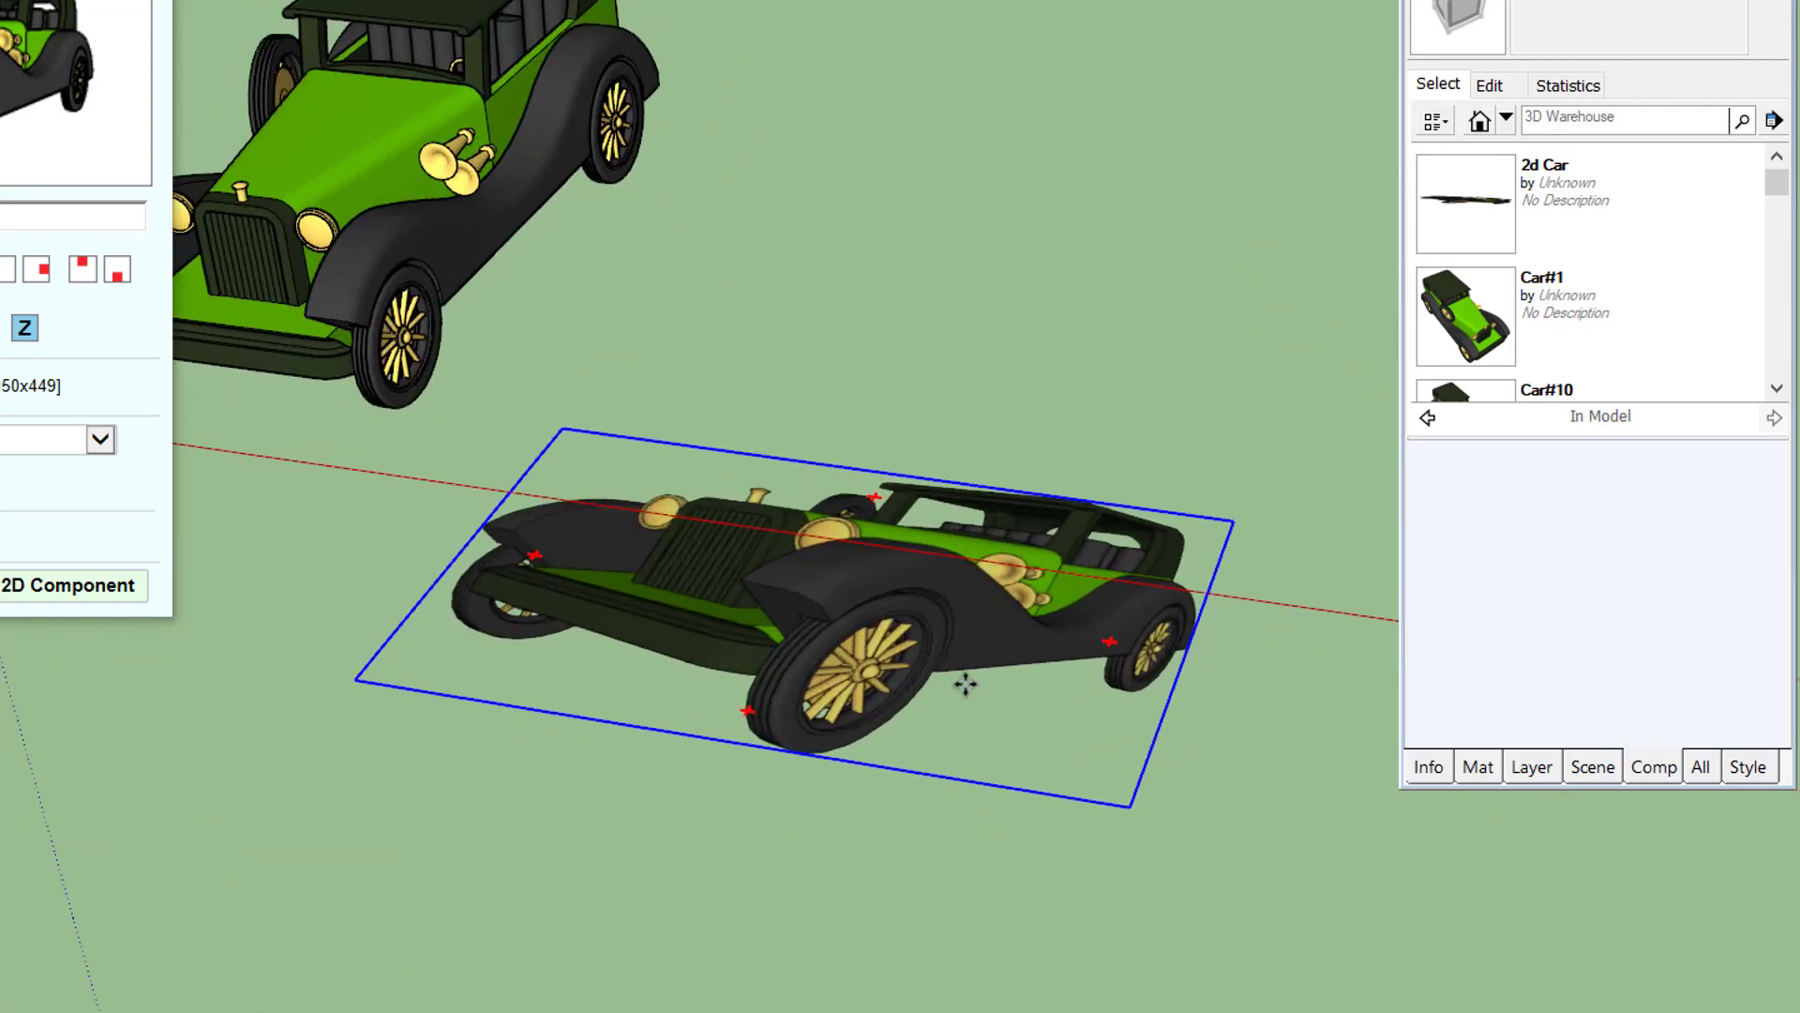
scroll(964, 686, "up", 1)
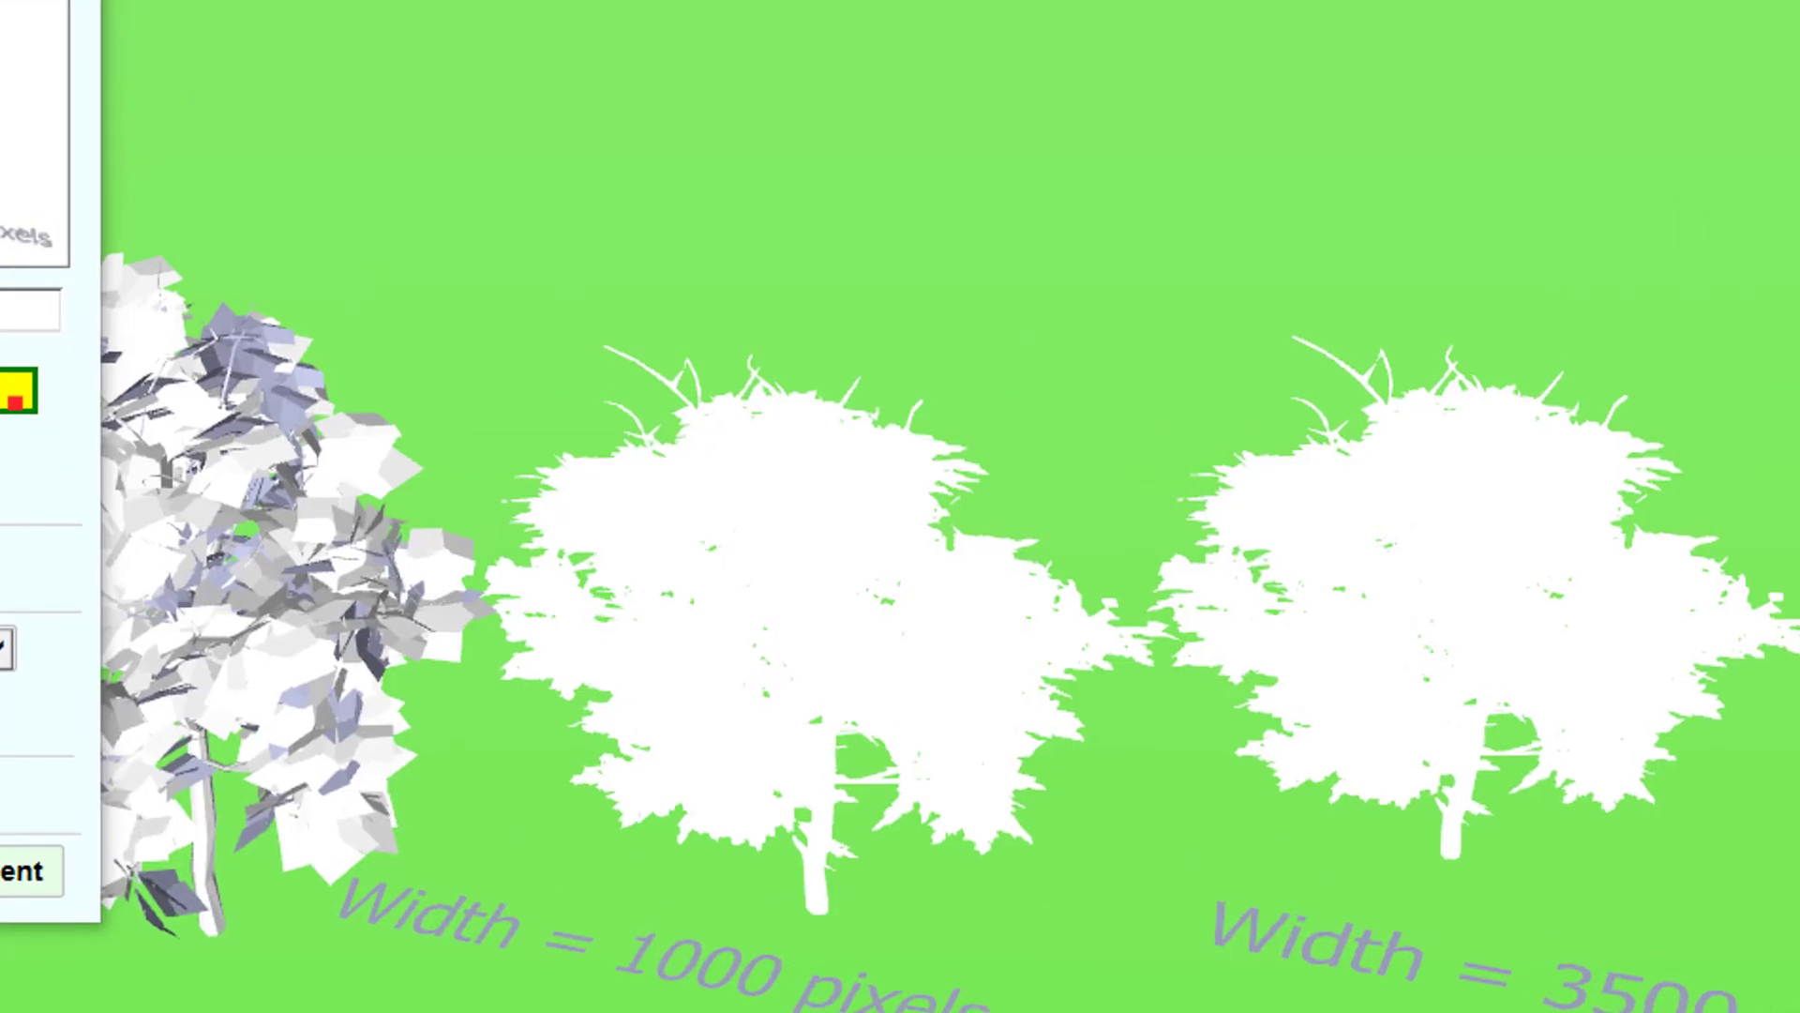
- Compare the contour detail of the 2D trees generated at image widths of 1000 and 3500 pixels
scroll(1516, 611, "up", 4)
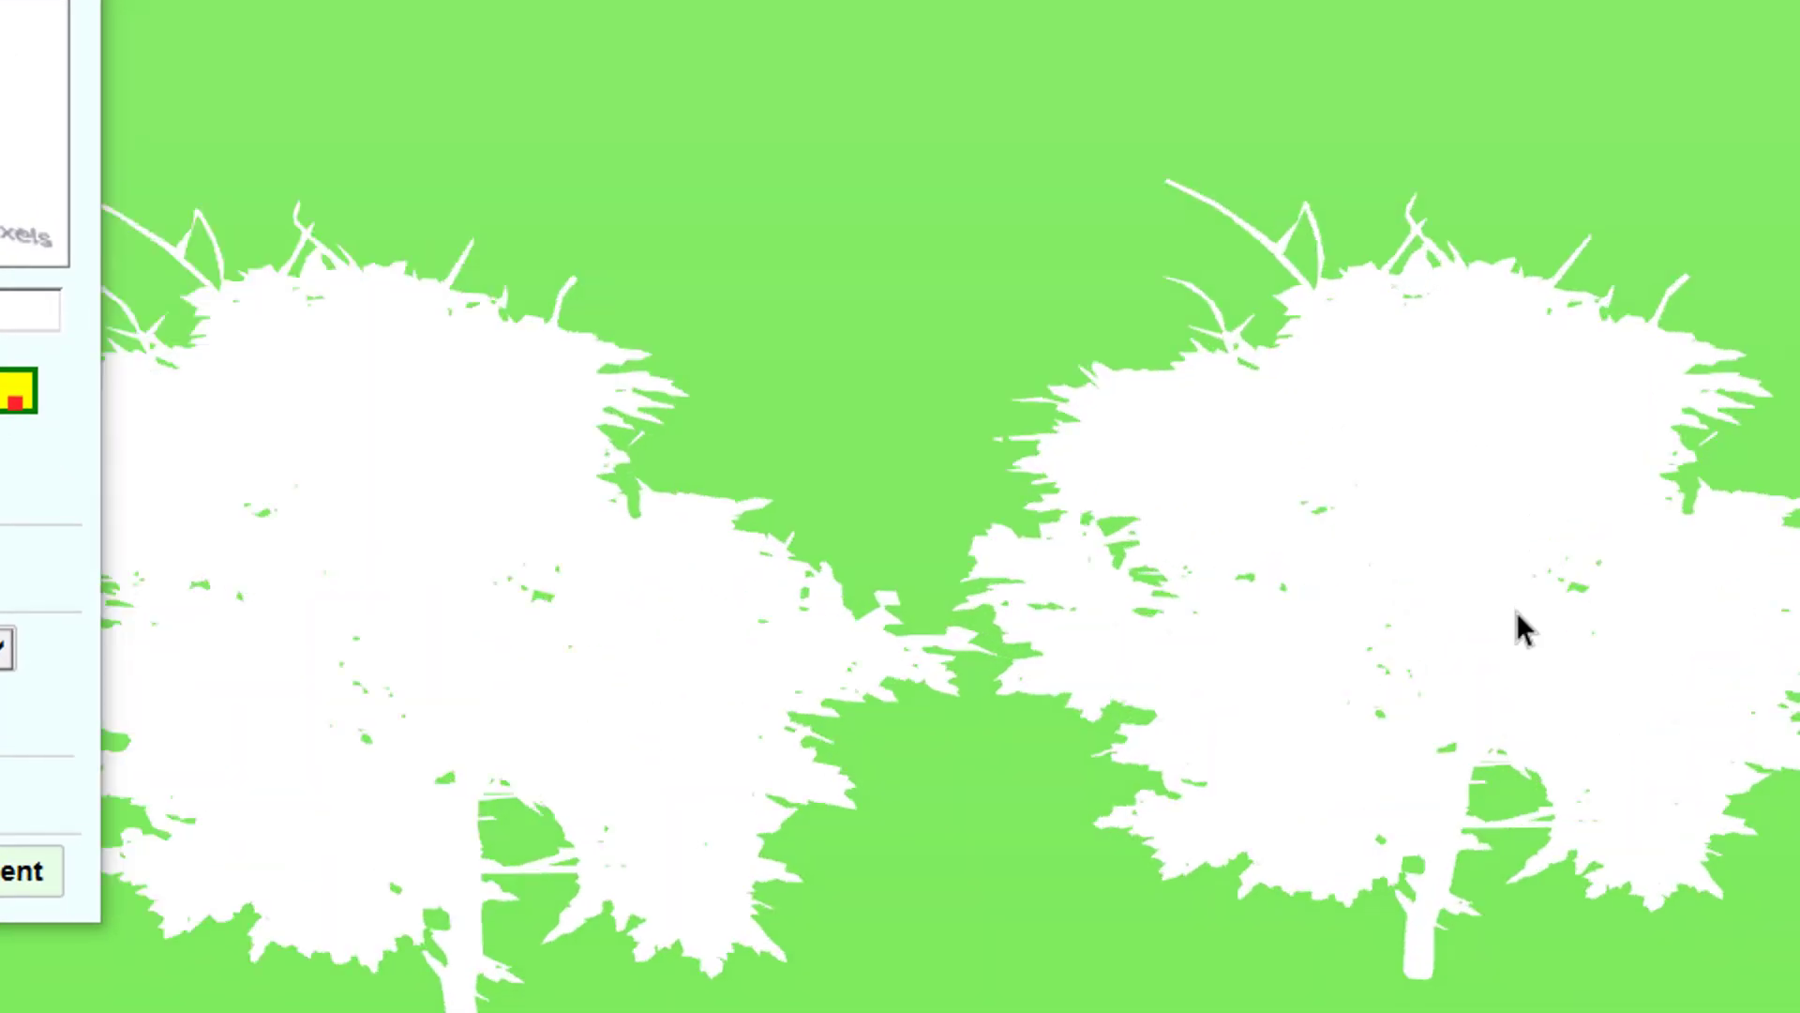
scroll(1516, 612, "down", 2)
middle_click_drag(1449, 611, 1405, 622)
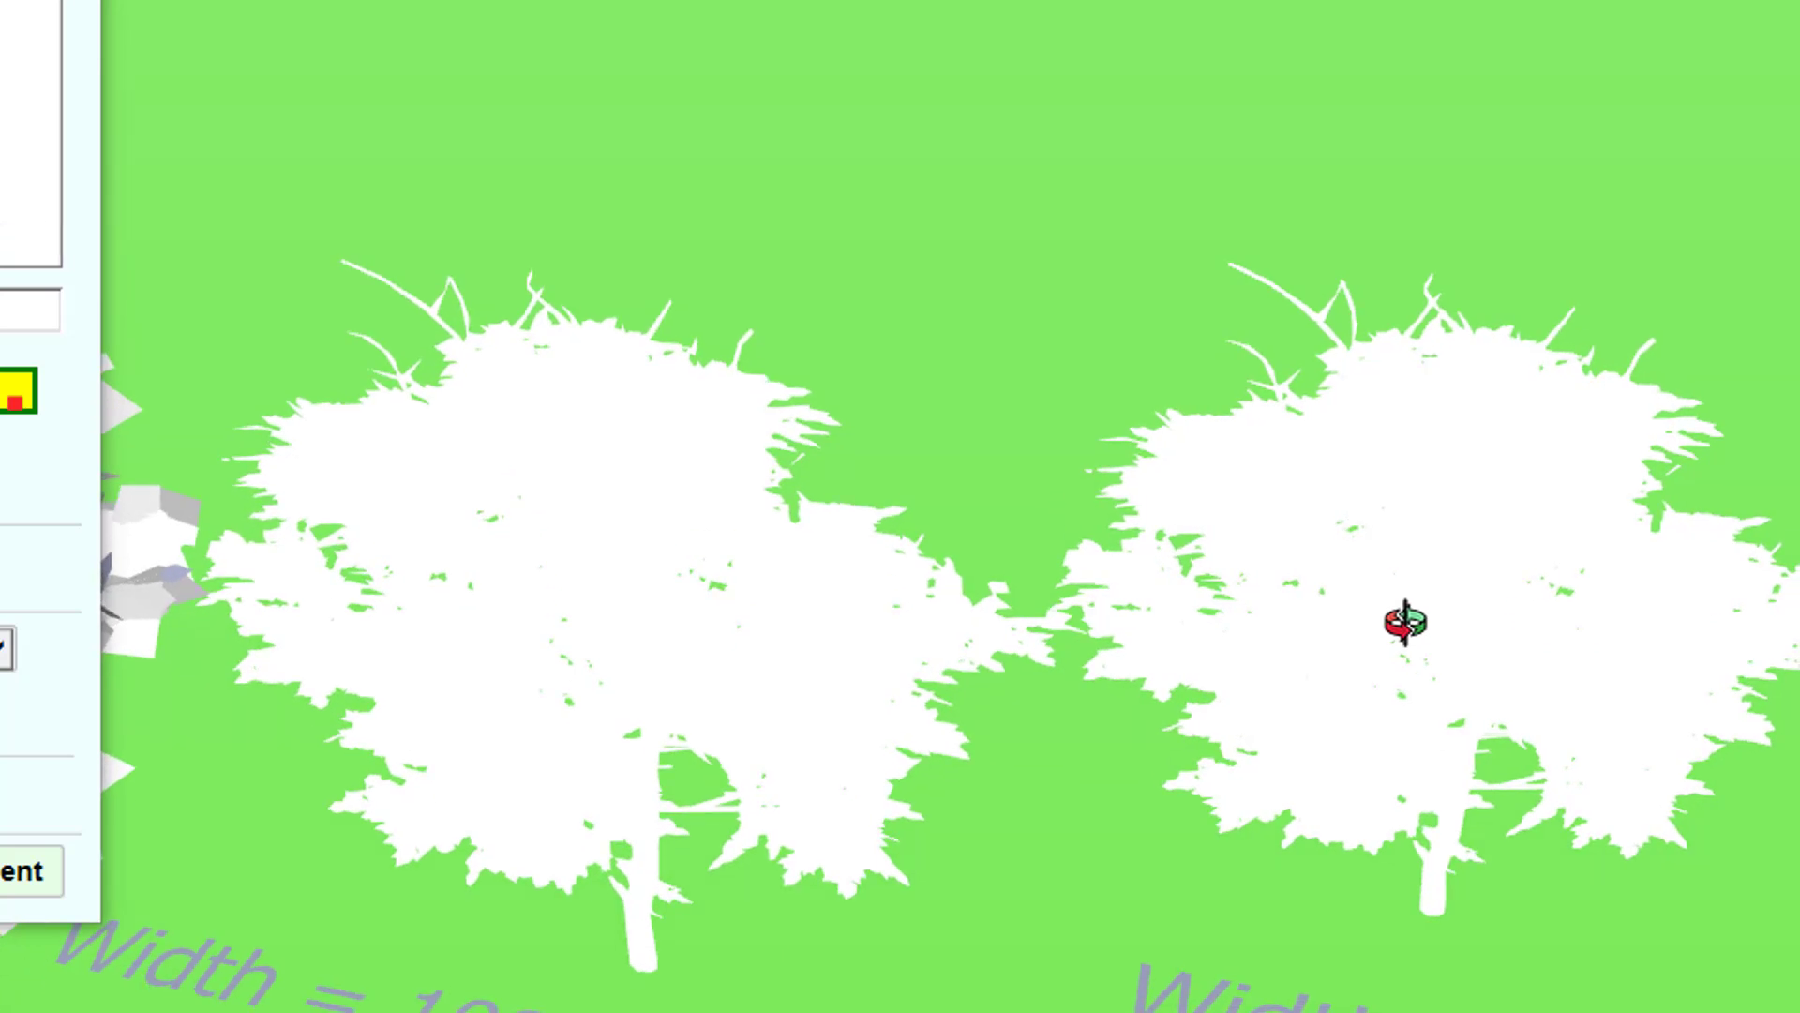